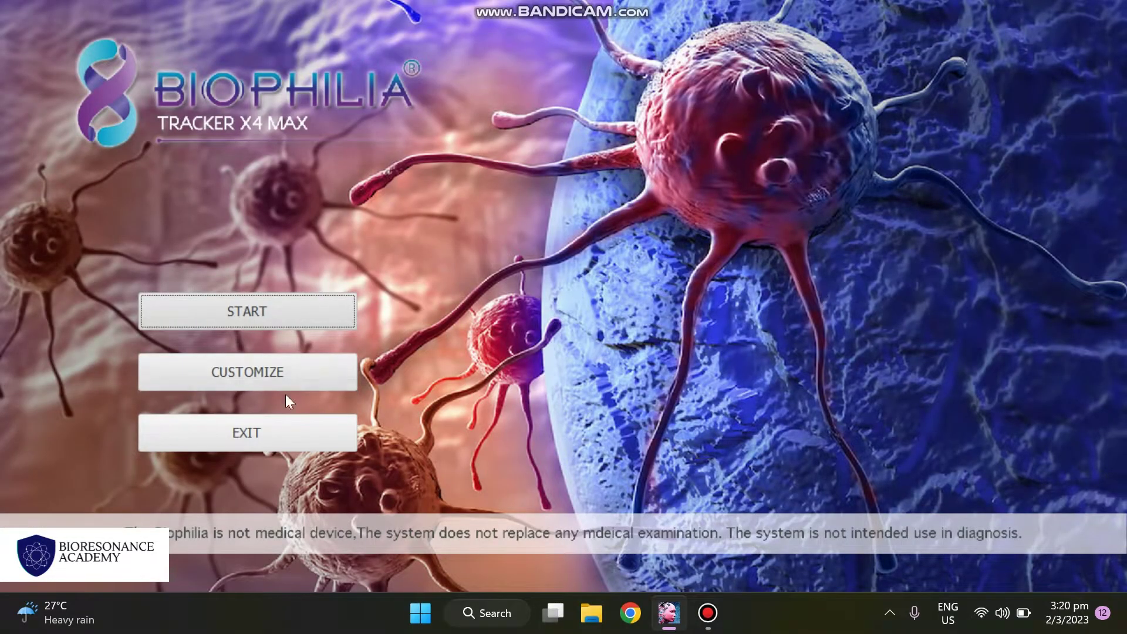
Step: Open the Test patient's card listing scanned organs and their optimum dispersion values
left_click(206, 319)
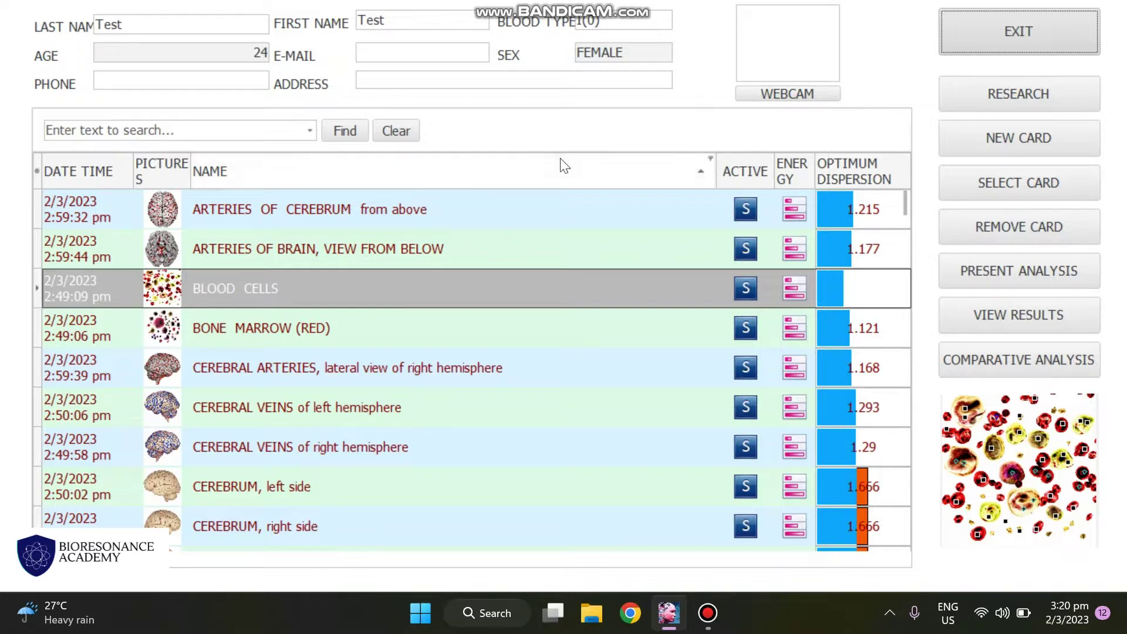
Step: Open the research screen, deselect all list items and tick the left lateral rachis view
left_click(1036, 101)
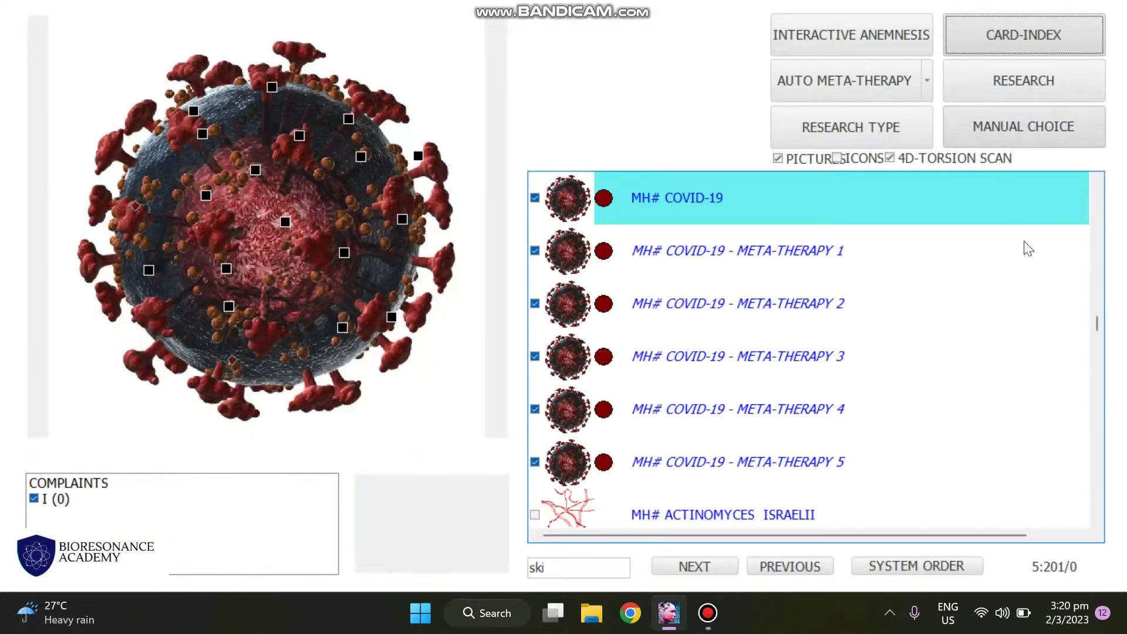
left_click_drag(1097, 326, 1085, 186)
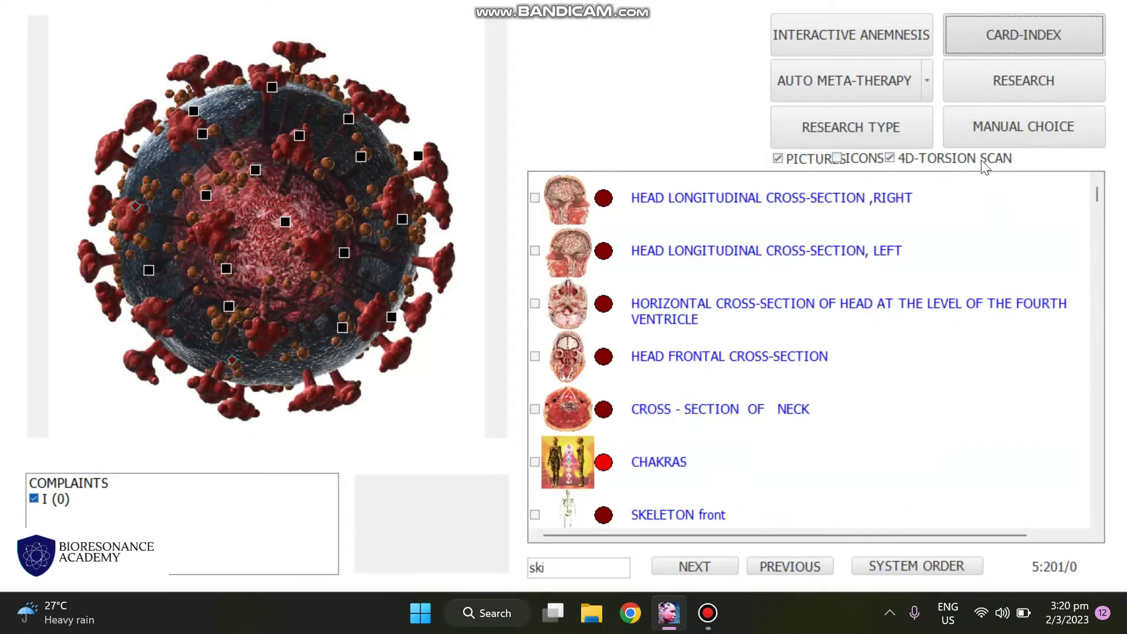
left_click(992, 139)
left_click(1003, 513)
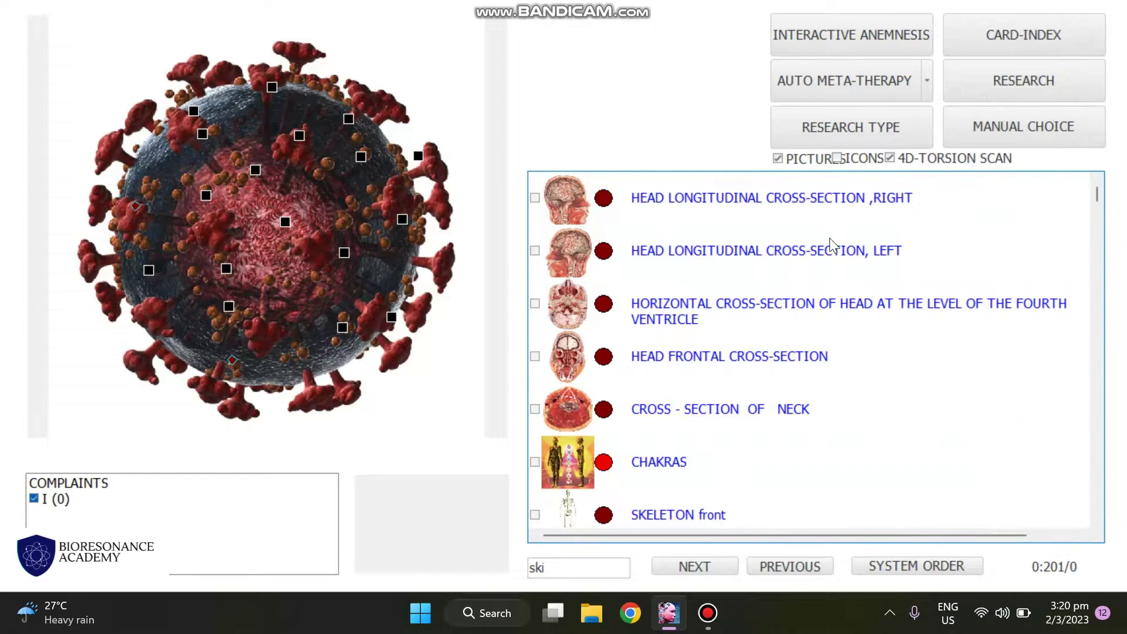
left_click_drag(1099, 203, 1106, 476)
left_click(535, 304)
Step: Apply the SYSTEM preset, then deselect every item again to leave the list empty
left_click(1024, 126)
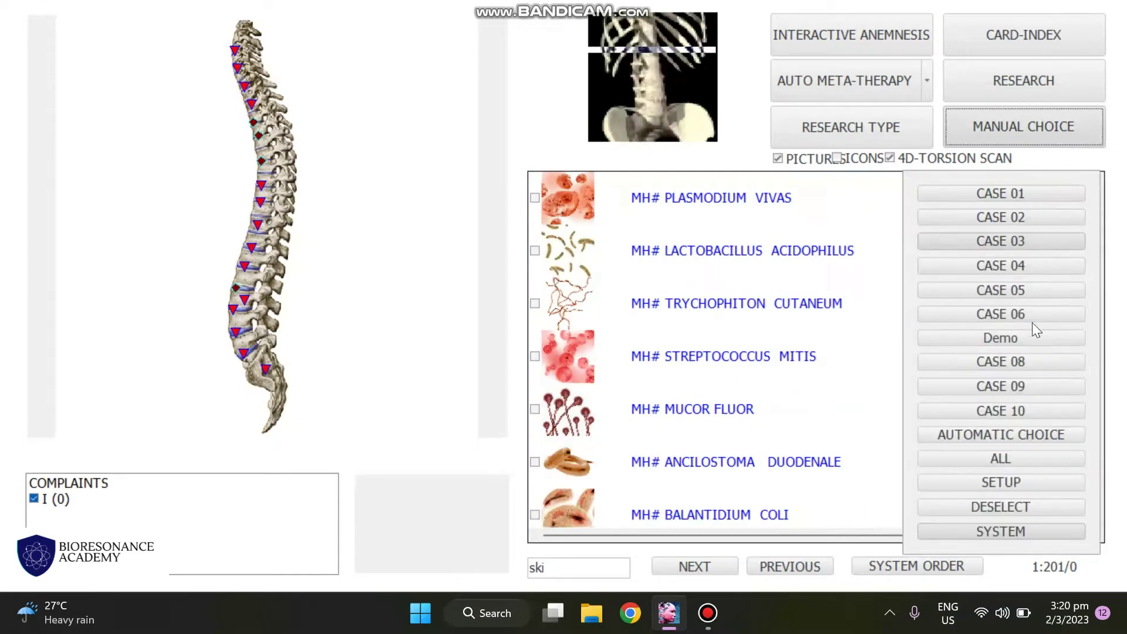
left_click(982, 532)
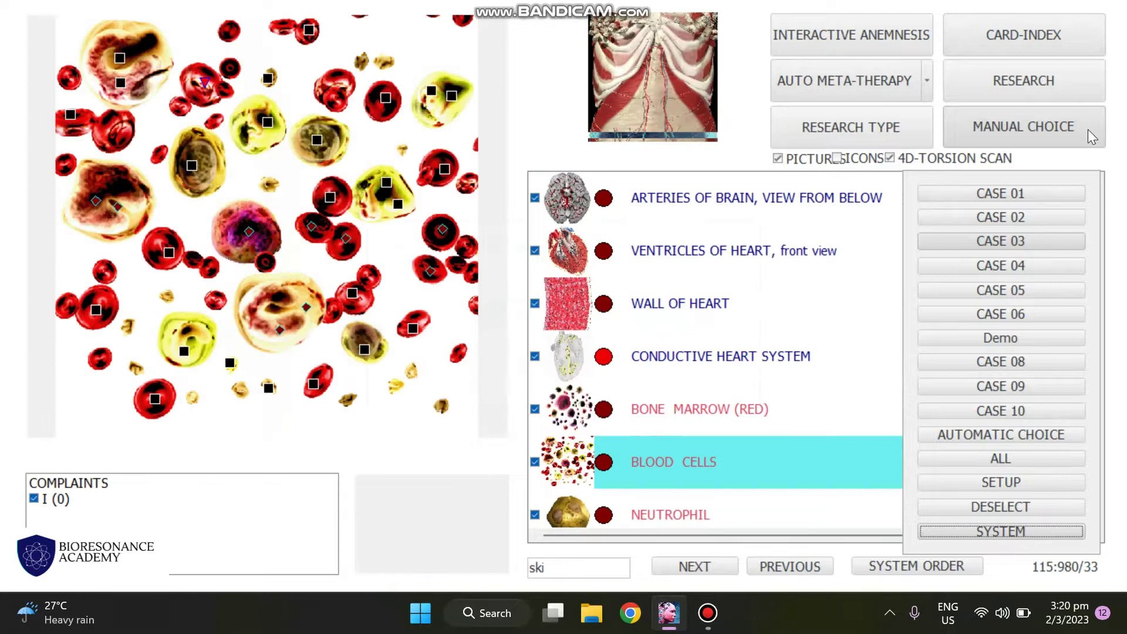
left_click(1084, 129)
left_click(1081, 132)
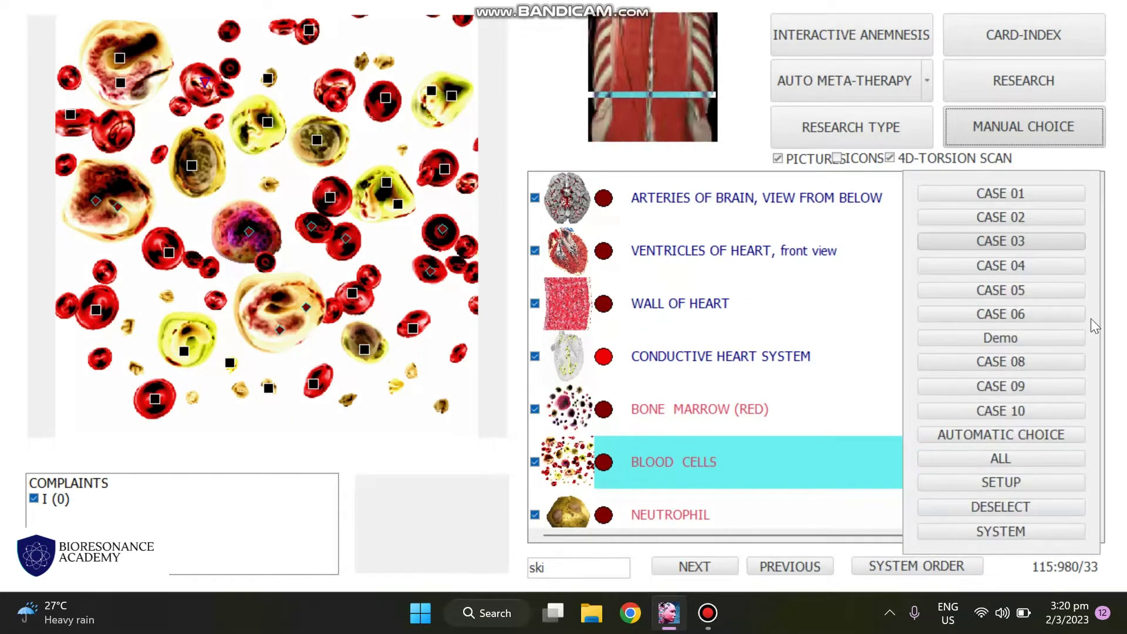
left_click(1090, 165)
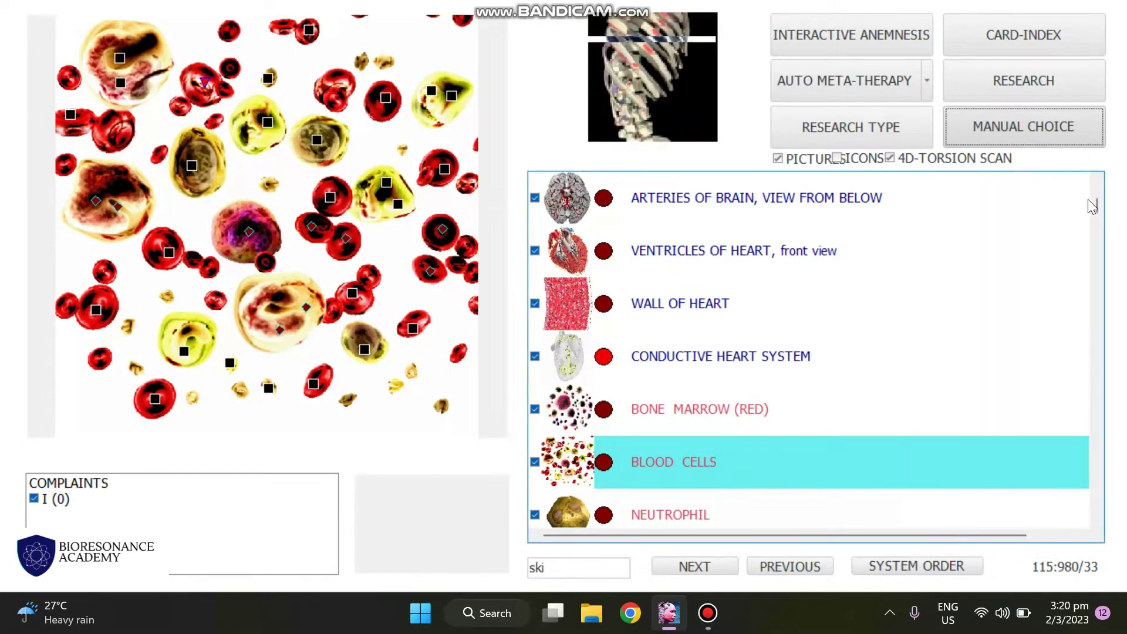
left_click_drag(1096, 214, 1097, 274)
right_click(1047, 185)
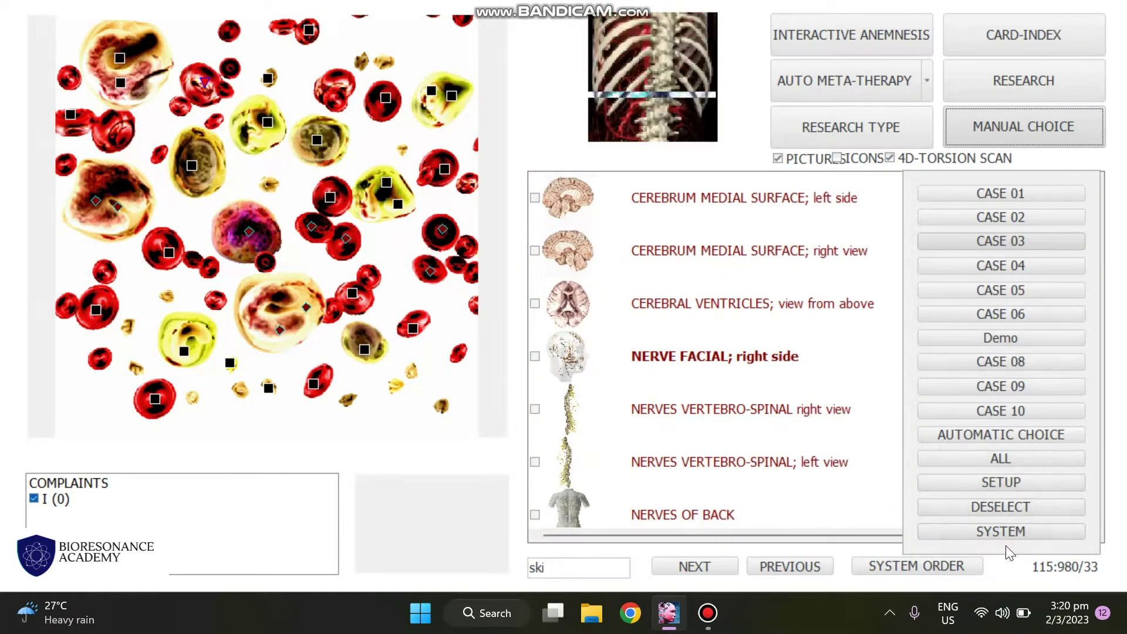
left_click(998, 508)
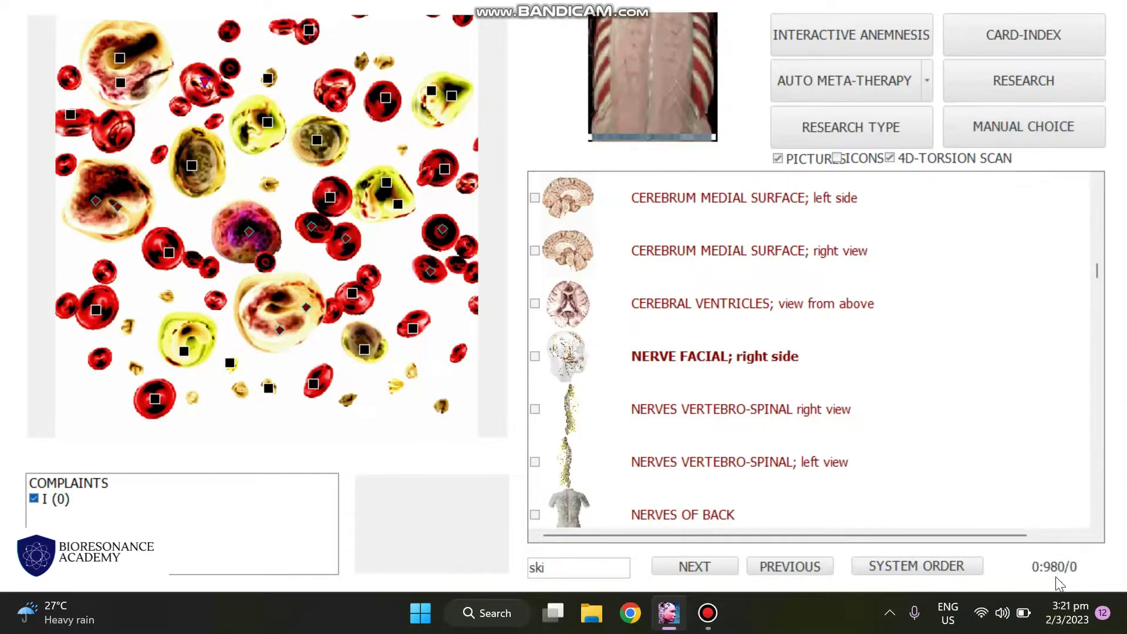
Step: Tick TONGUE PAPILLA, GULLET CUT and TRANSITION OF ESOPHAGUS TO STOMACH and run the research
left_click_drag(1102, 273, 1102, 226)
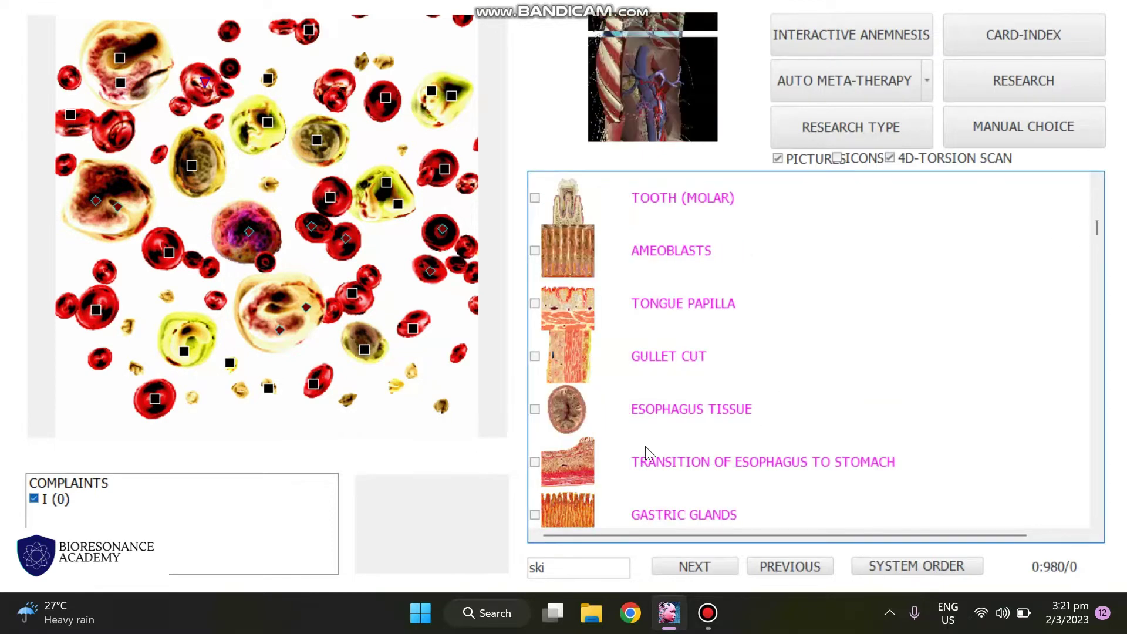
left_click(534, 311)
left_click(535, 363)
left_click(535, 459)
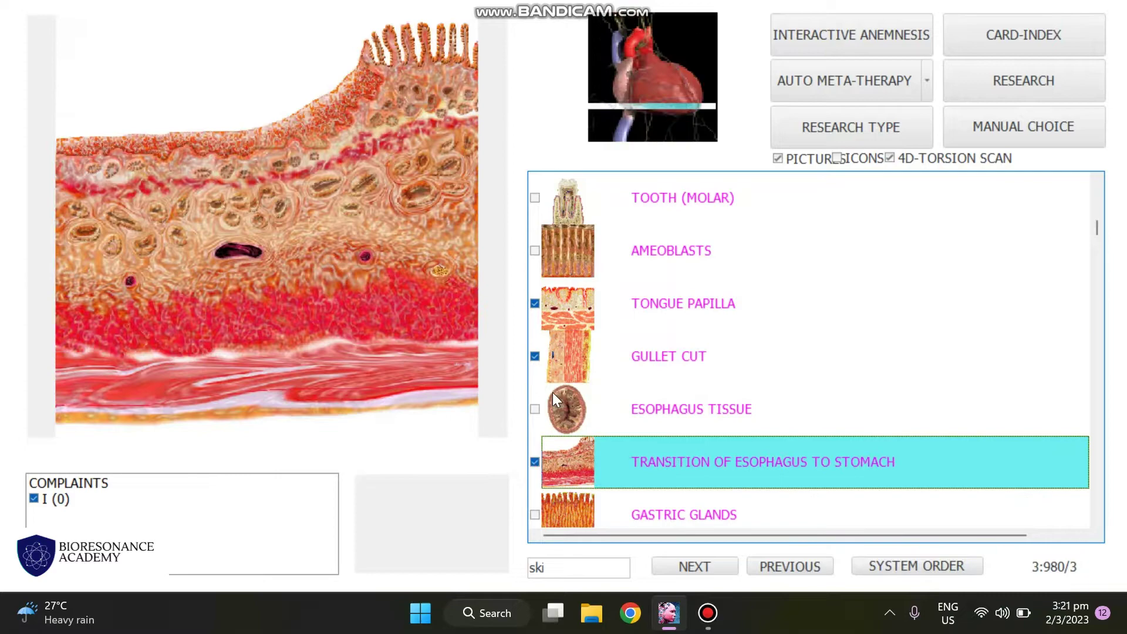
left_click(988, 87)
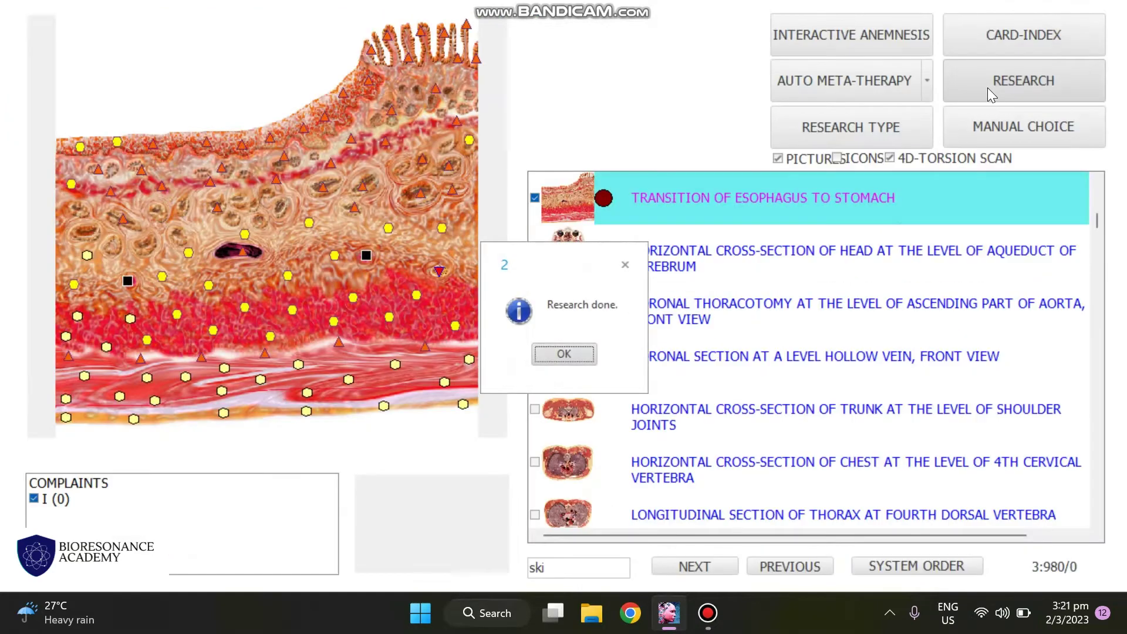
Step: Dismiss the research message and open the Advanced Report scan view from the card index
left_click(580, 357)
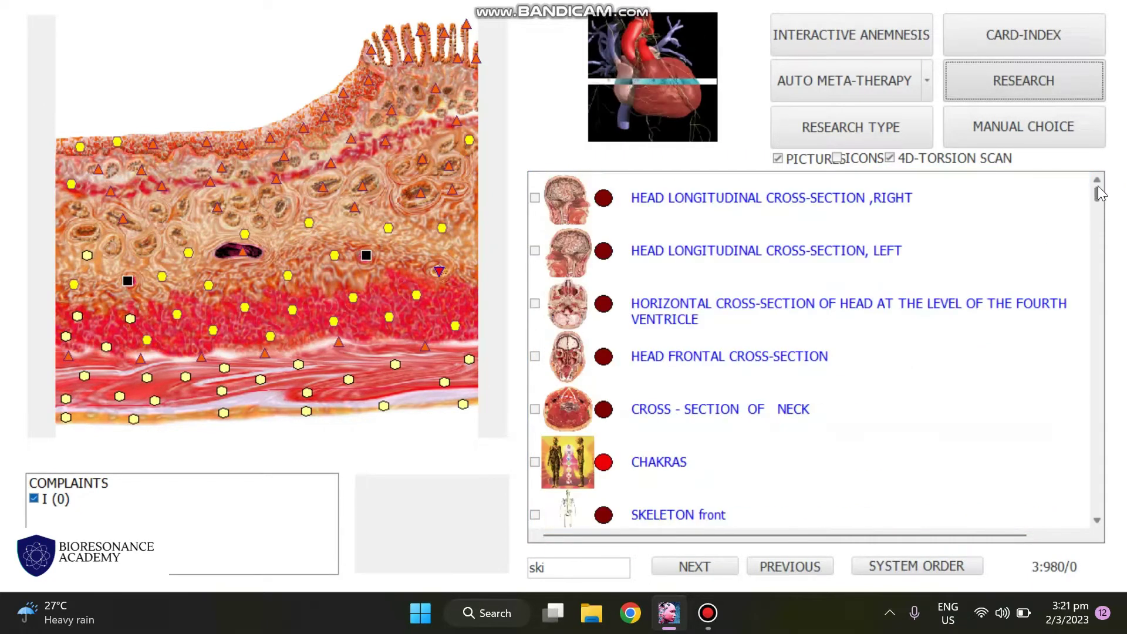
left_click(1054, 37)
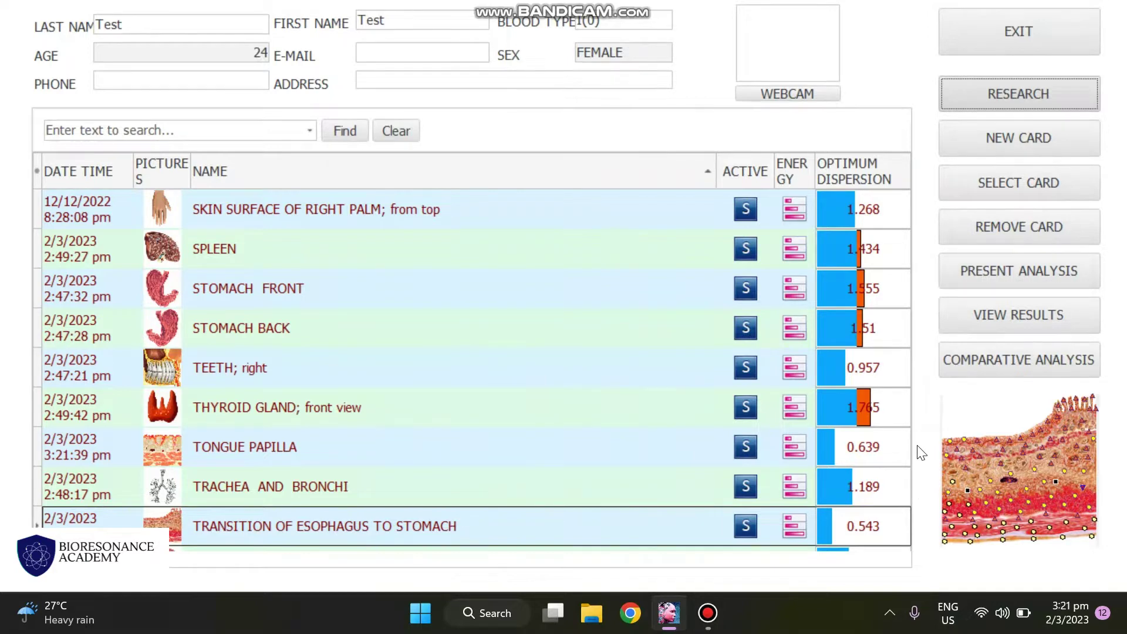
left_click(992, 323)
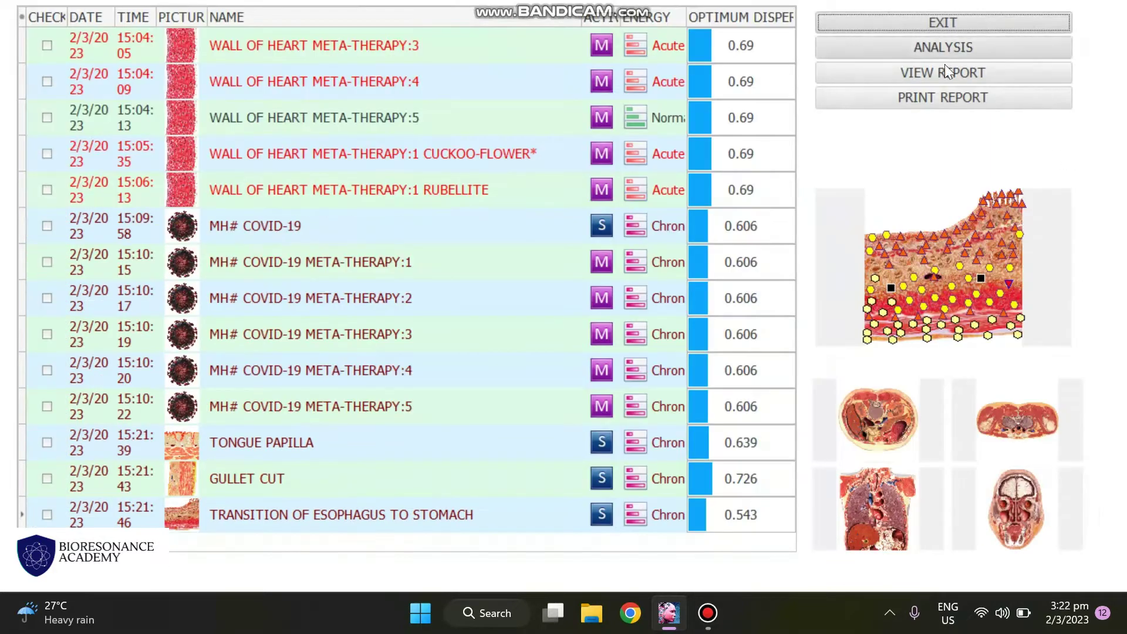
left_click(945, 69)
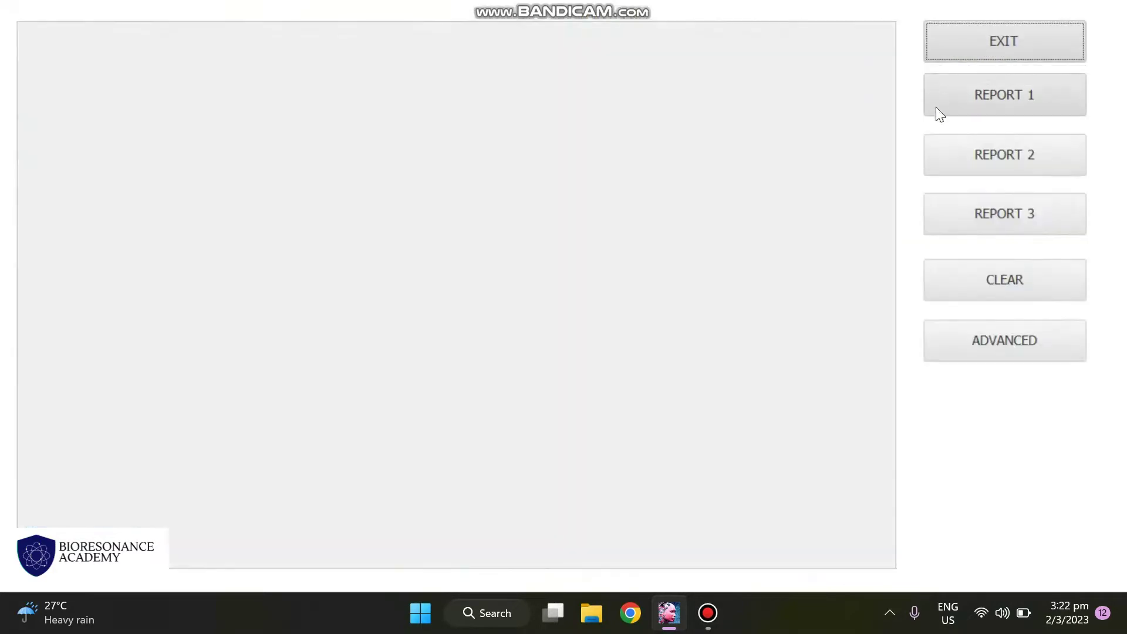
left_click(989, 354)
left_click(727, 238)
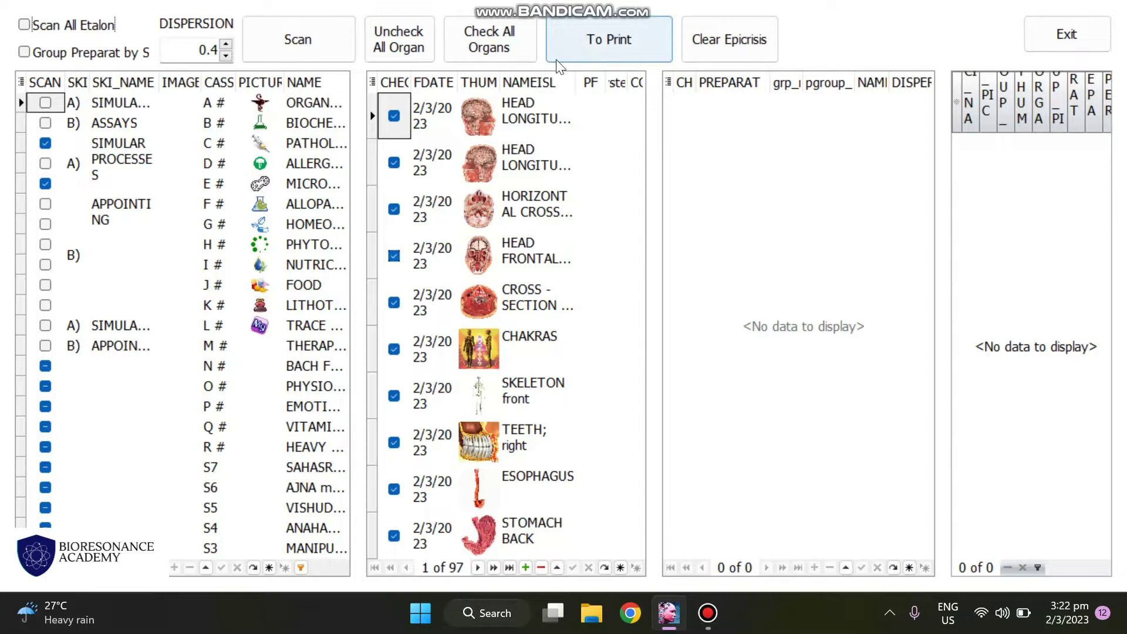
Step: Check all organs and filter the PF column to Diagnostic, leaving 85 of 97 checked
left_click(504, 33)
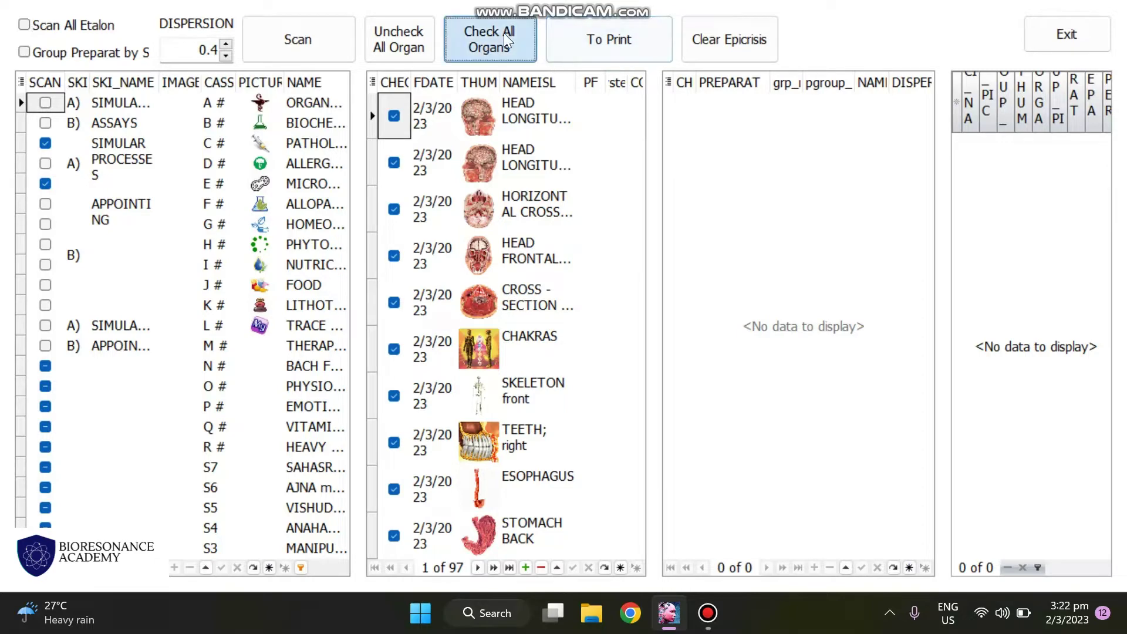
left_click(275, 55)
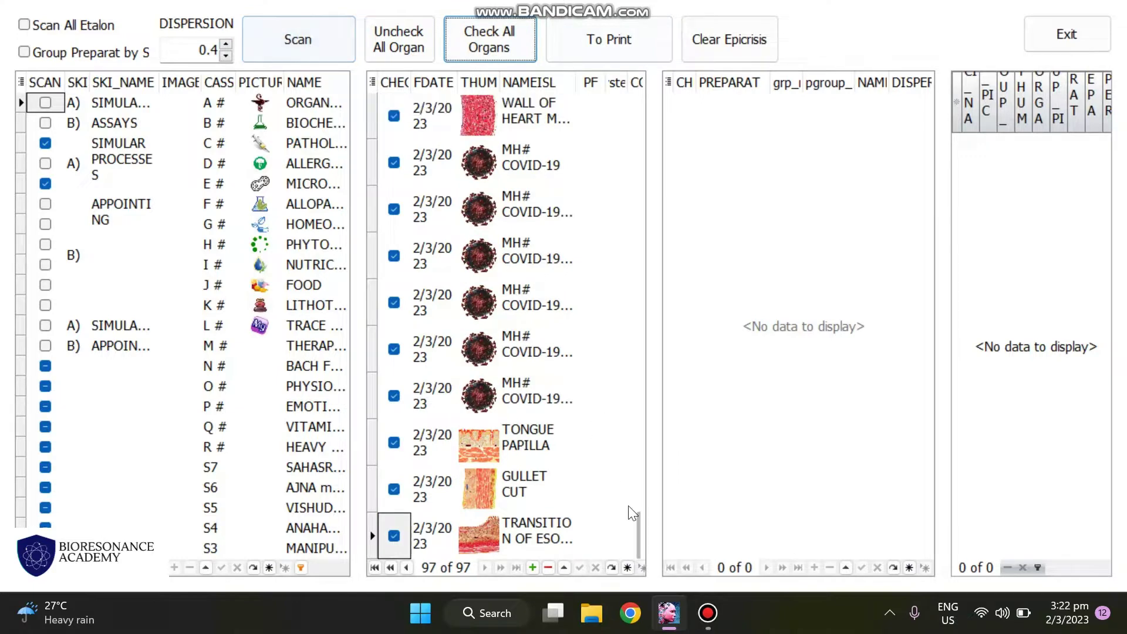
left_click_drag(632, 510, 639, 103)
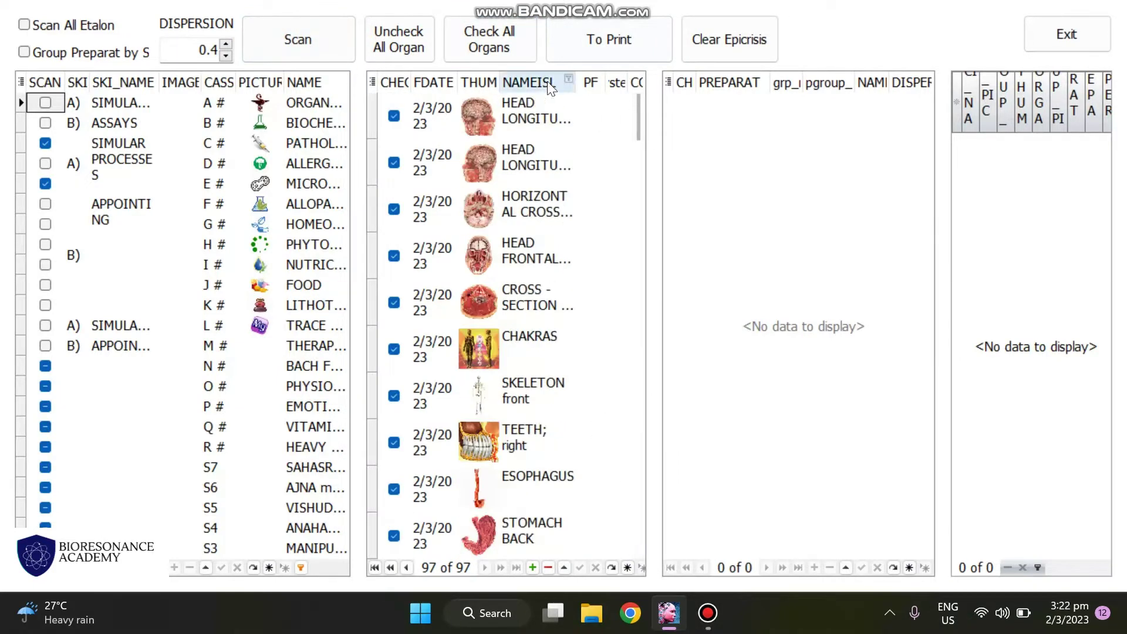
left_click(598, 78)
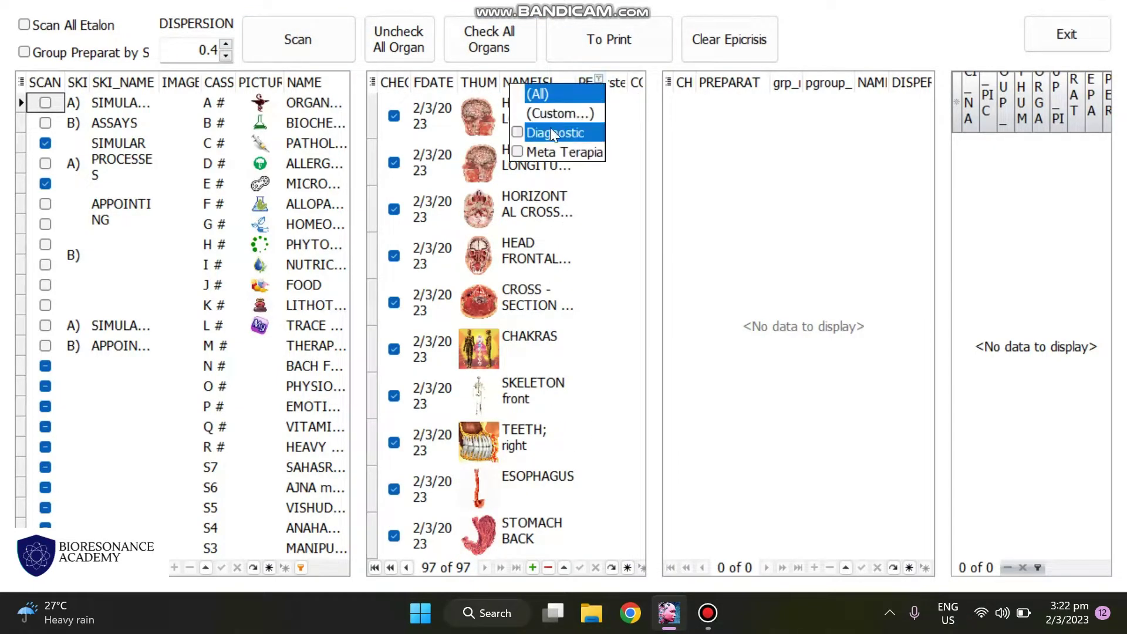
left_click(502, 133)
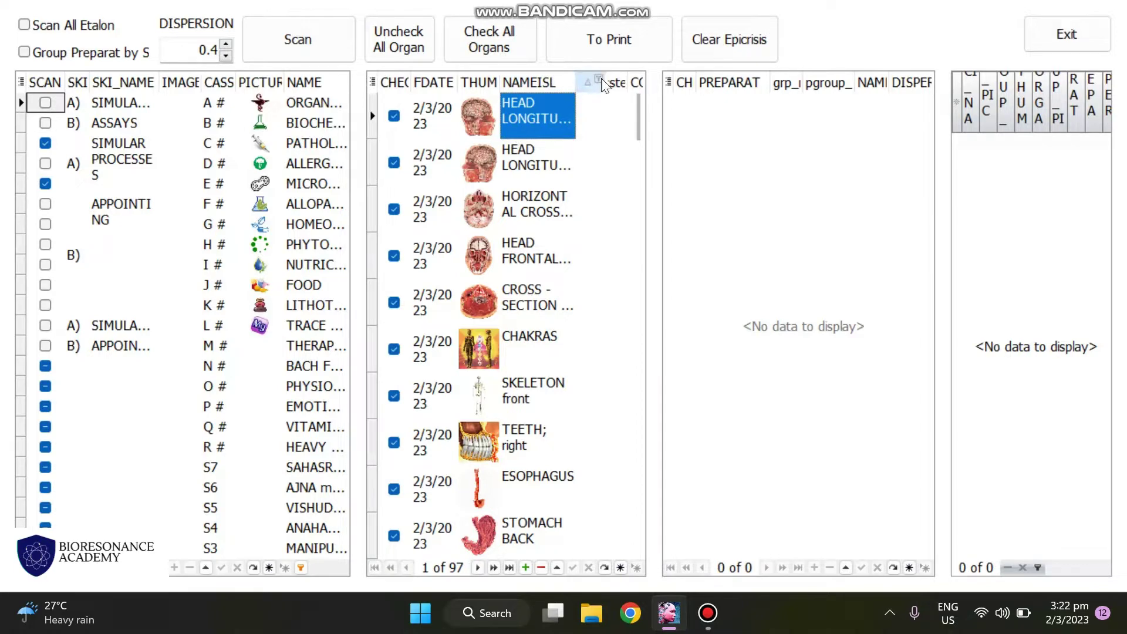
left_click(599, 78)
left_click(518, 131)
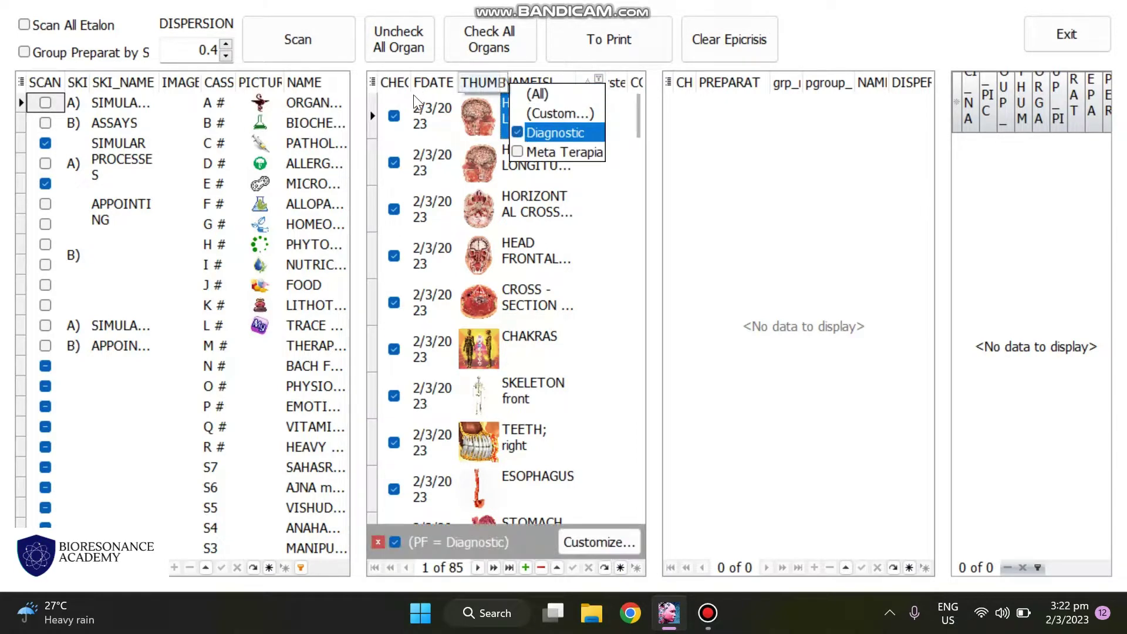
left_click(473, 51)
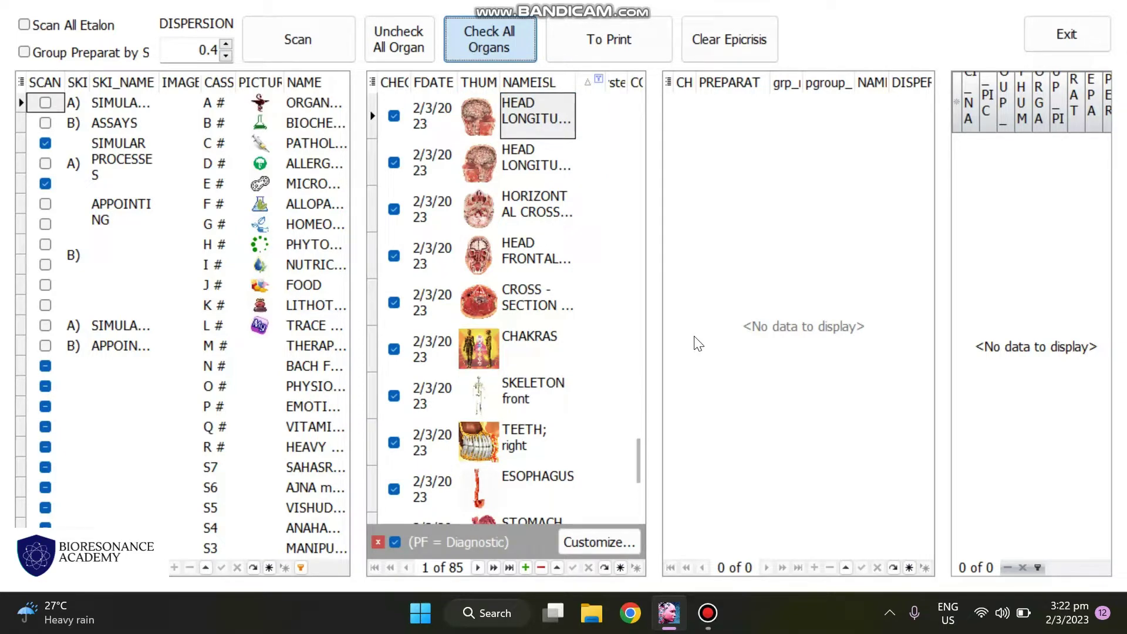
Step: Scan the 85 diagnostic organs and compile the 106 preparations into the 28-row print summary
left_click(341, 56)
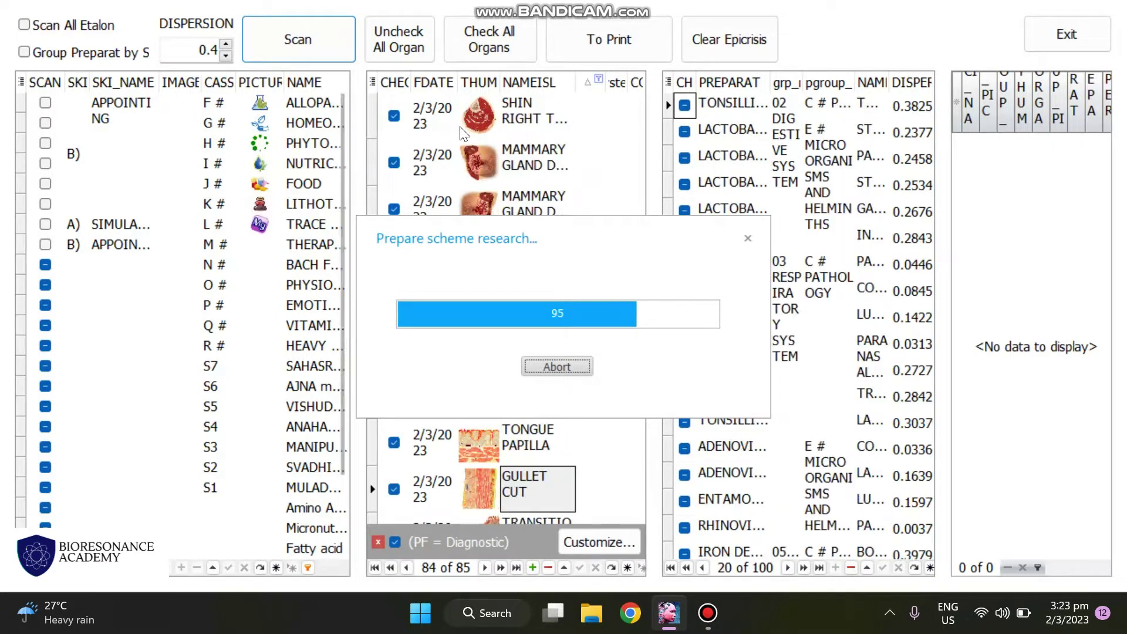
left_click(586, 54)
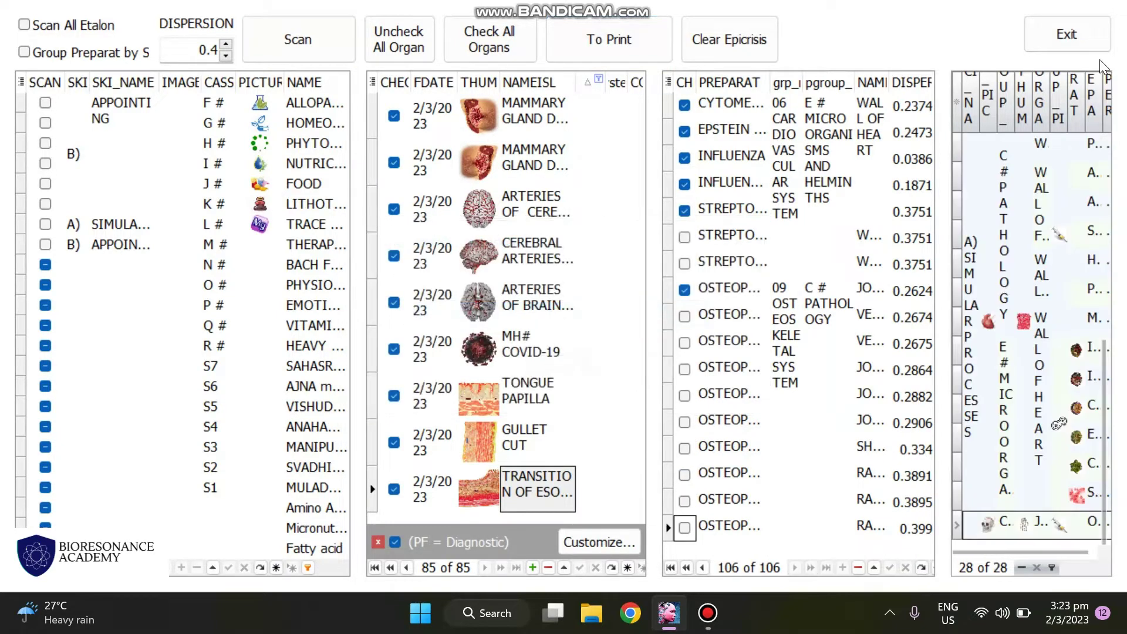
Step: Refresh the NLS results and show the full-page report of simular processes with D values
left_click(1093, 46)
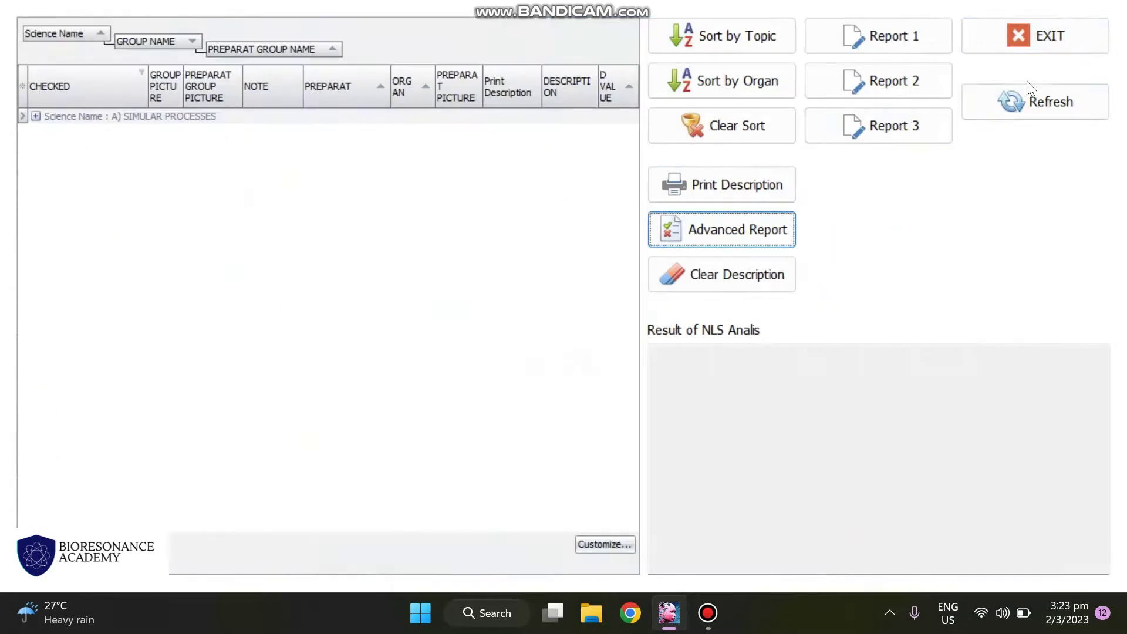
left_click(1103, 114)
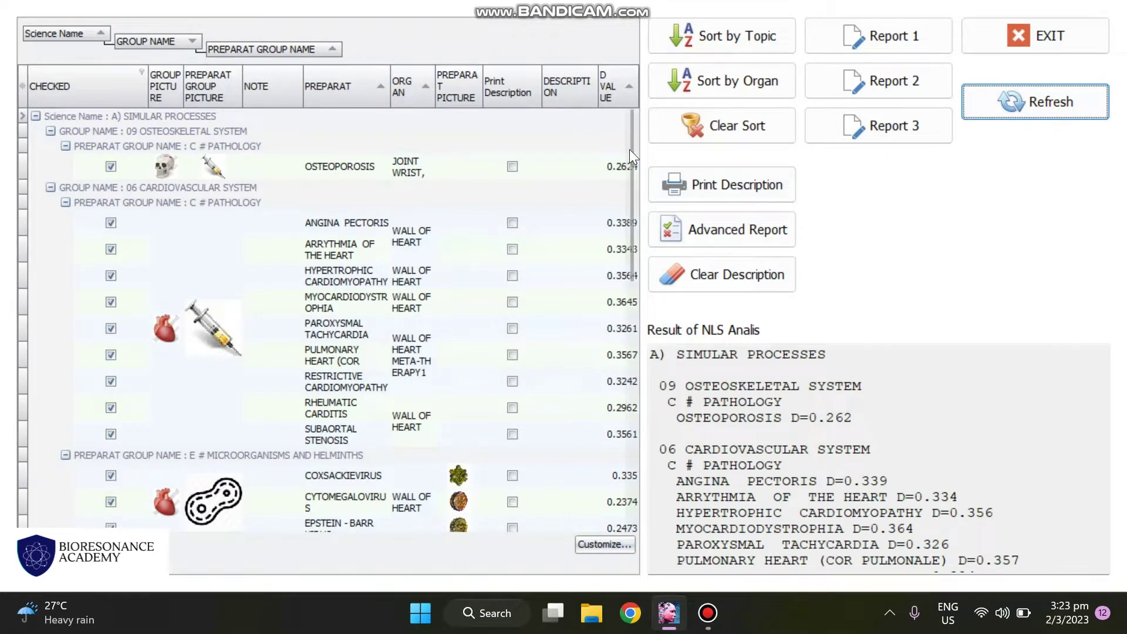
left_click_drag(629, 149, 628, 442)
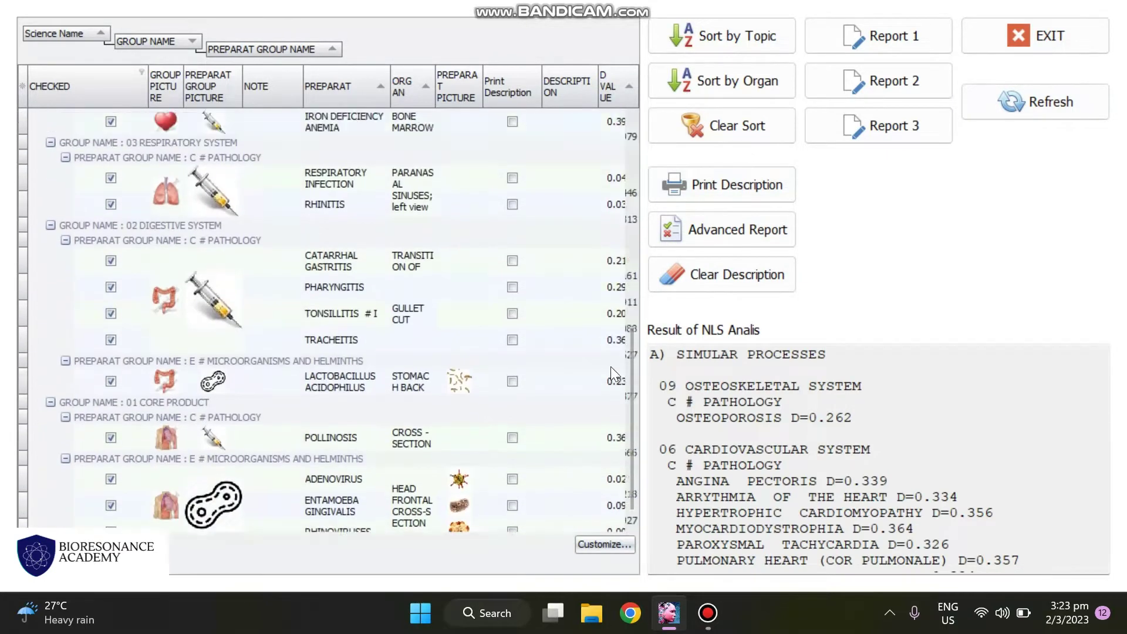
scroll(611, 367, "up", 15)
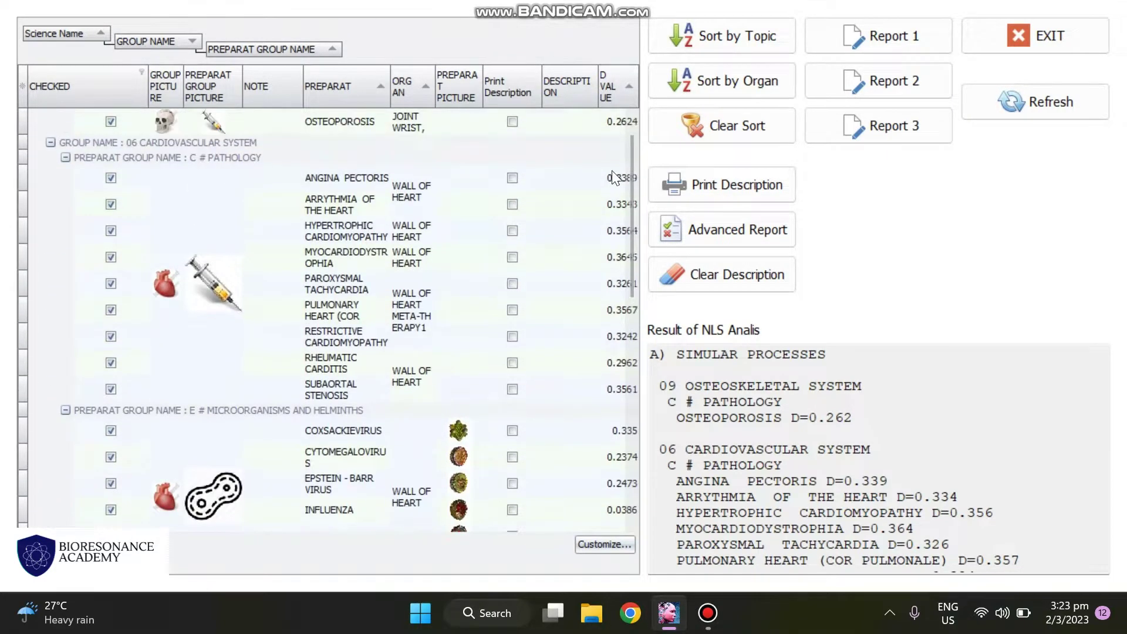
scroll(614, 176, "up", 2)
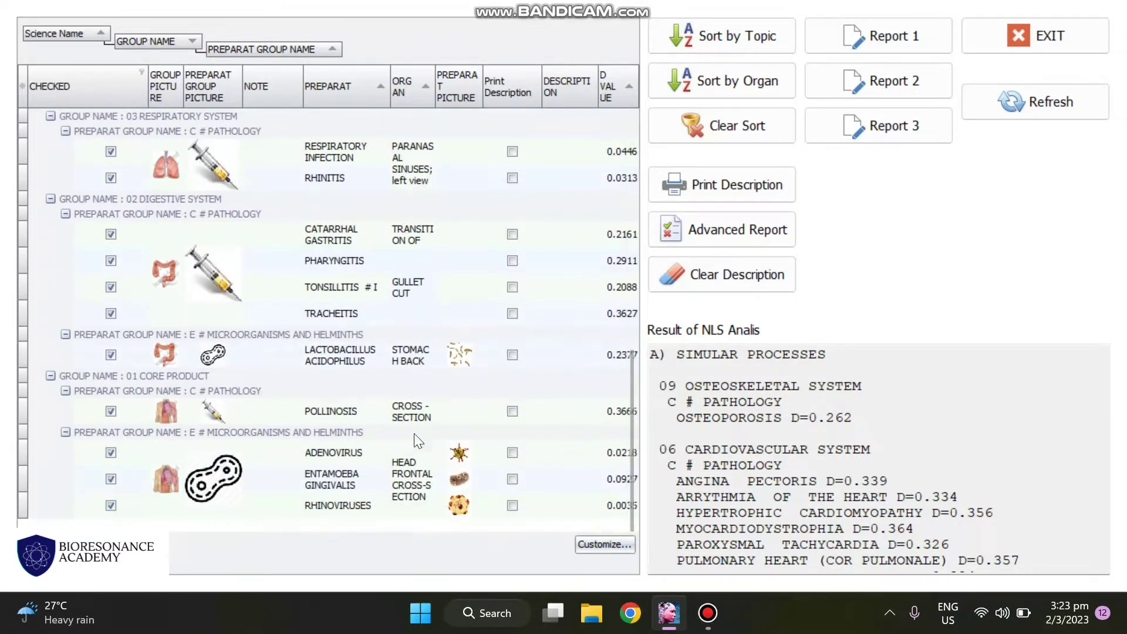
left_click(731, 185)
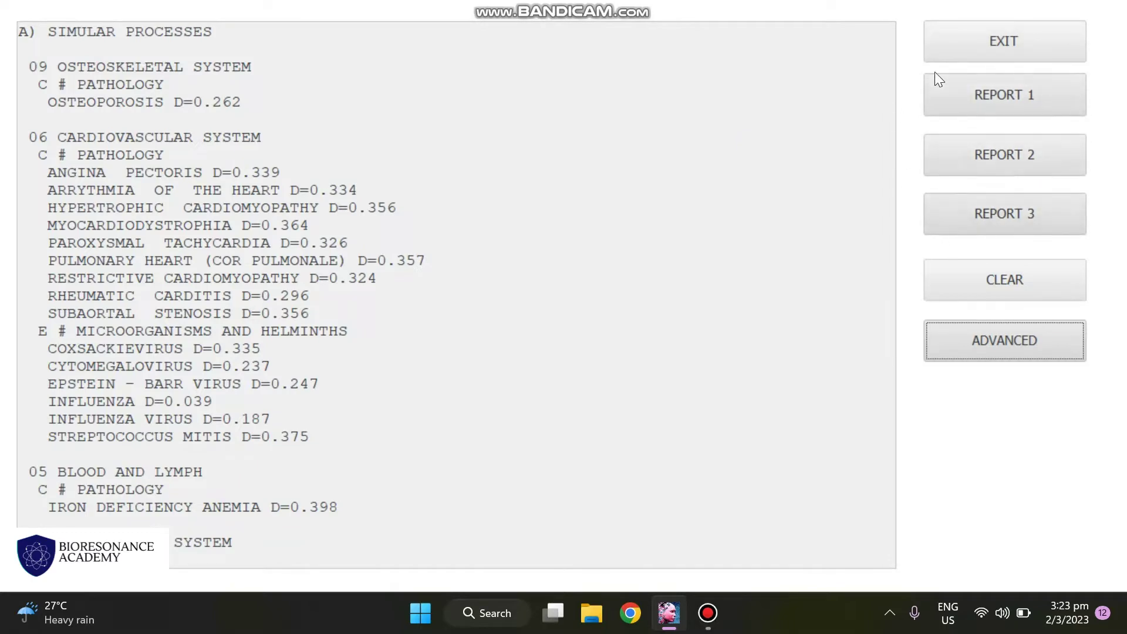
left_click(957, 112)
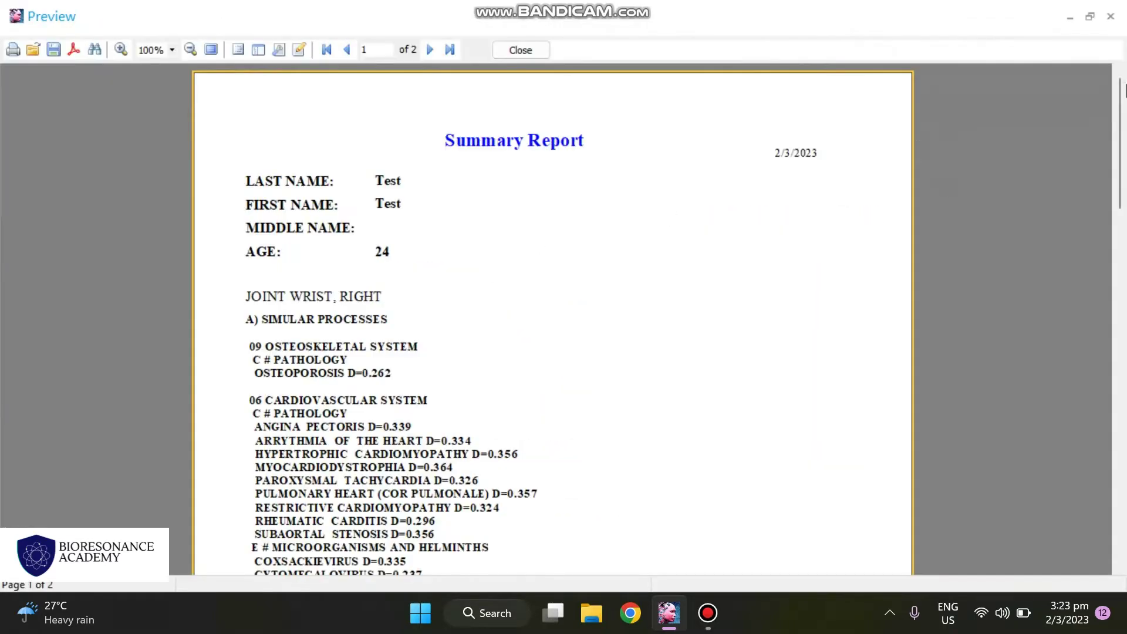
left_click_drag(1120, 143, 1125, 59)
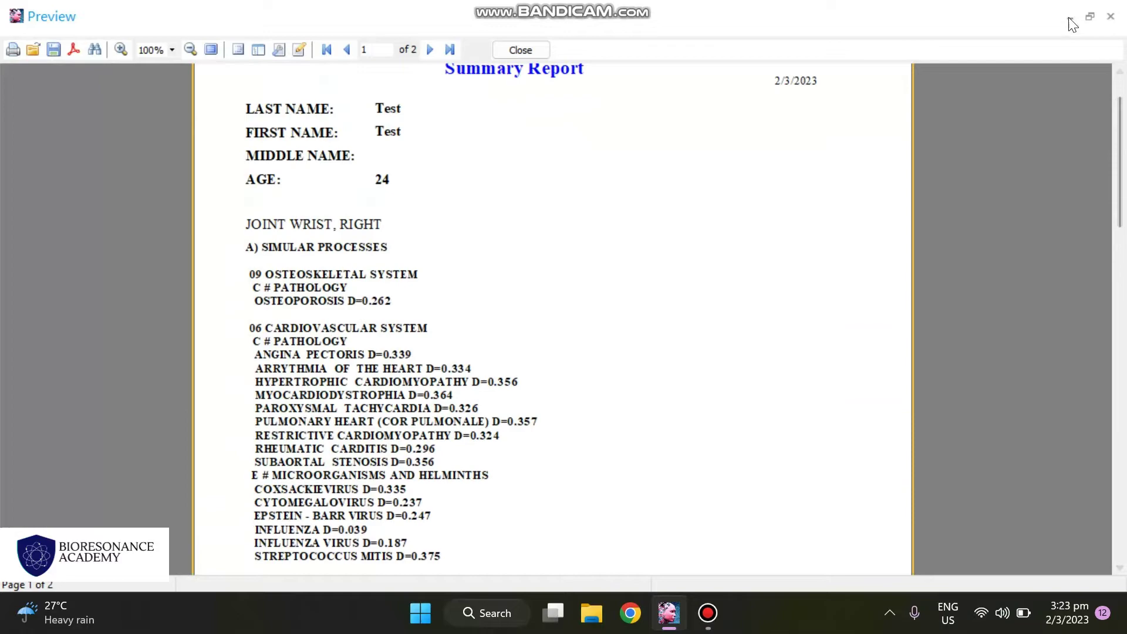
left_click(528, 50)
left_click(963, 169)
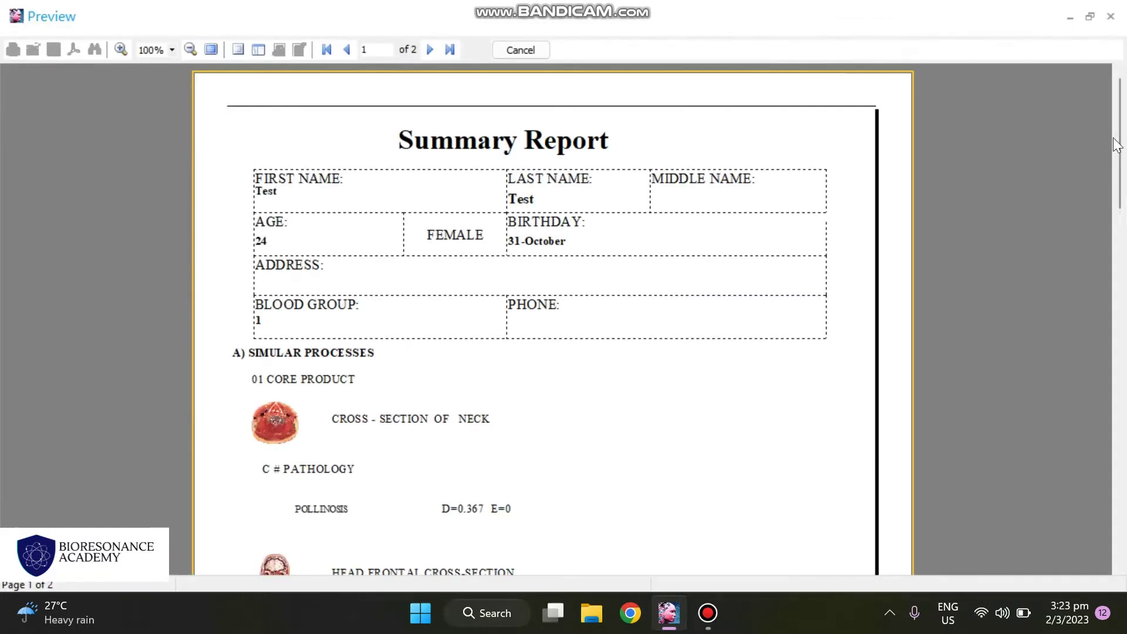
scroll(675, 277, "down", 20)
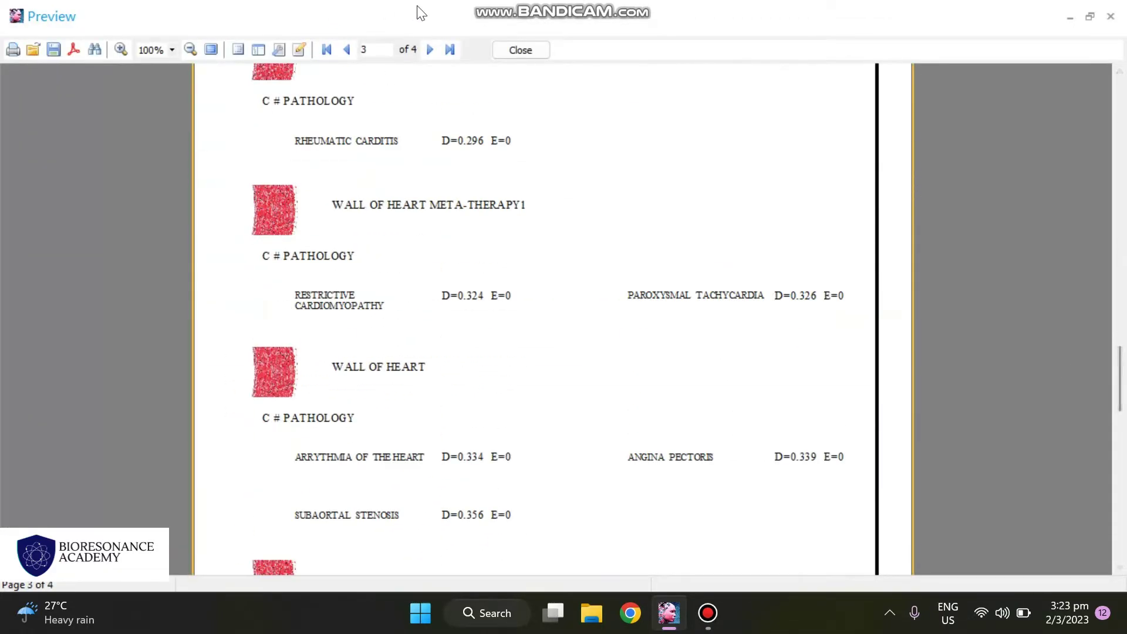
left_click(523, 51)
left_click(1004, 214)
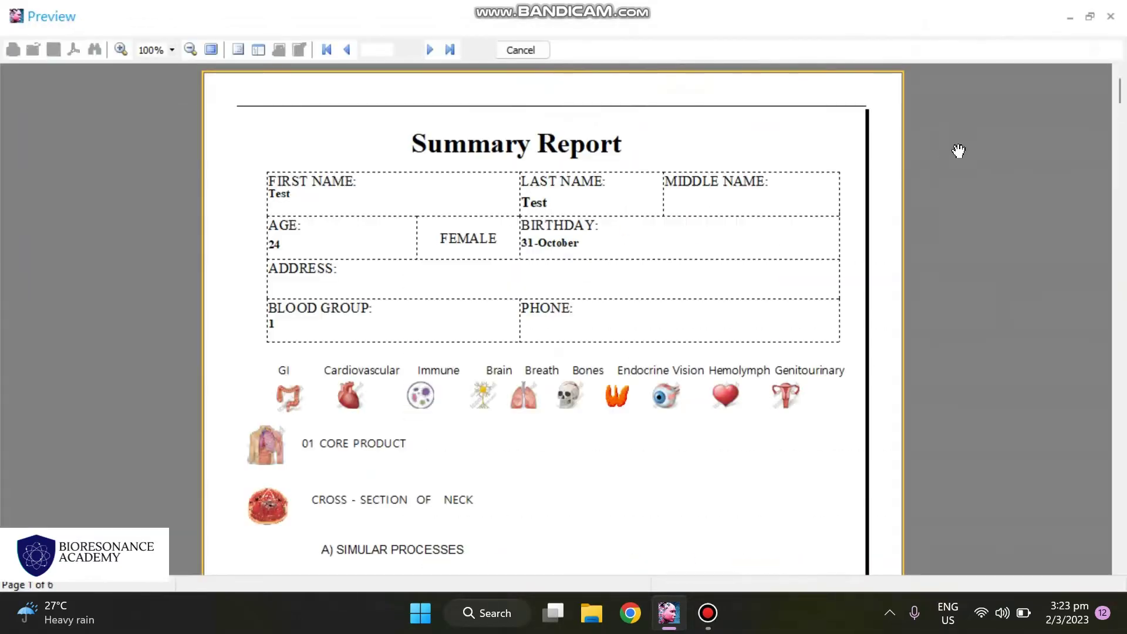
left_click_drag(1125, 111, 1122, 223)
left_click(532, 50)
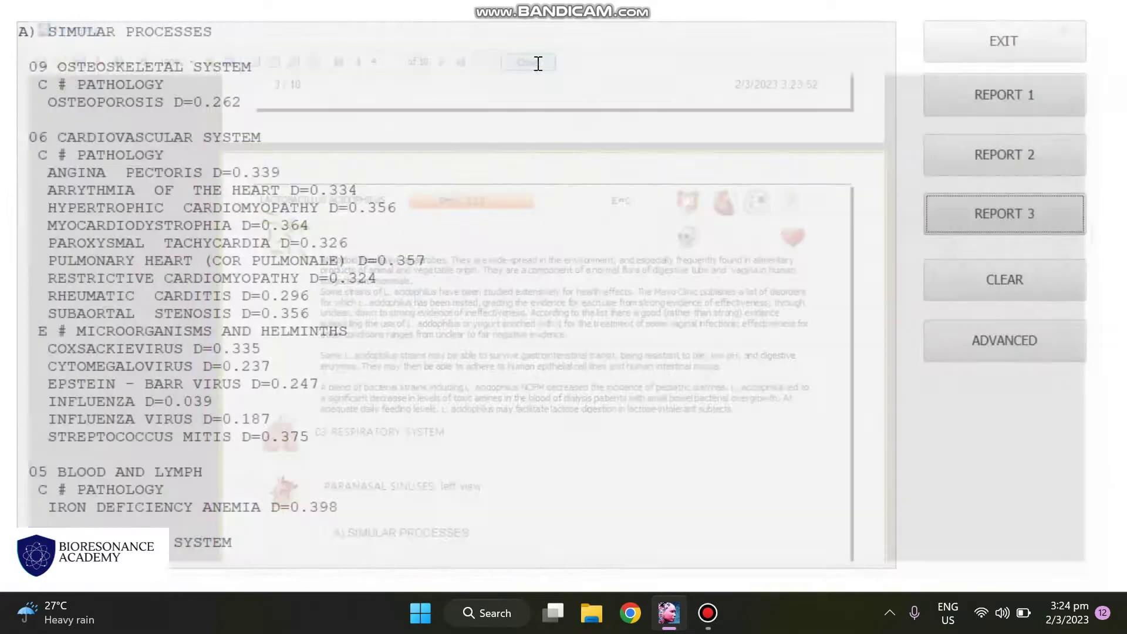
Step: Exit the analysis screens to the patient card and select the original WALL OF HEART record
left_click(1003, 342)
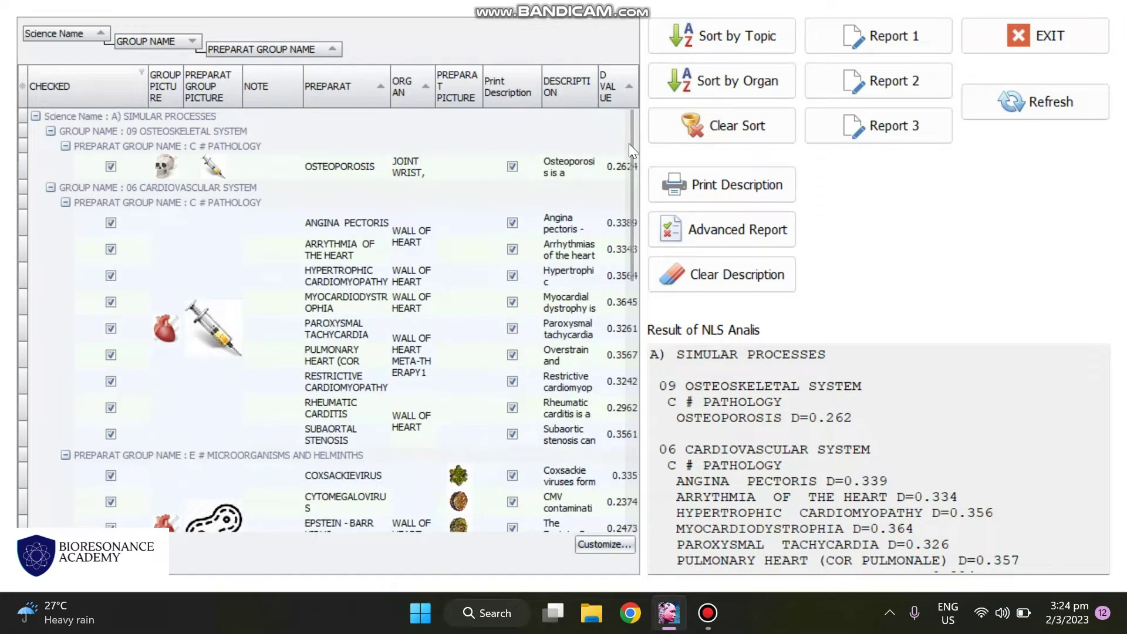
left_click(1030, 45)
left_click(1022, 48)
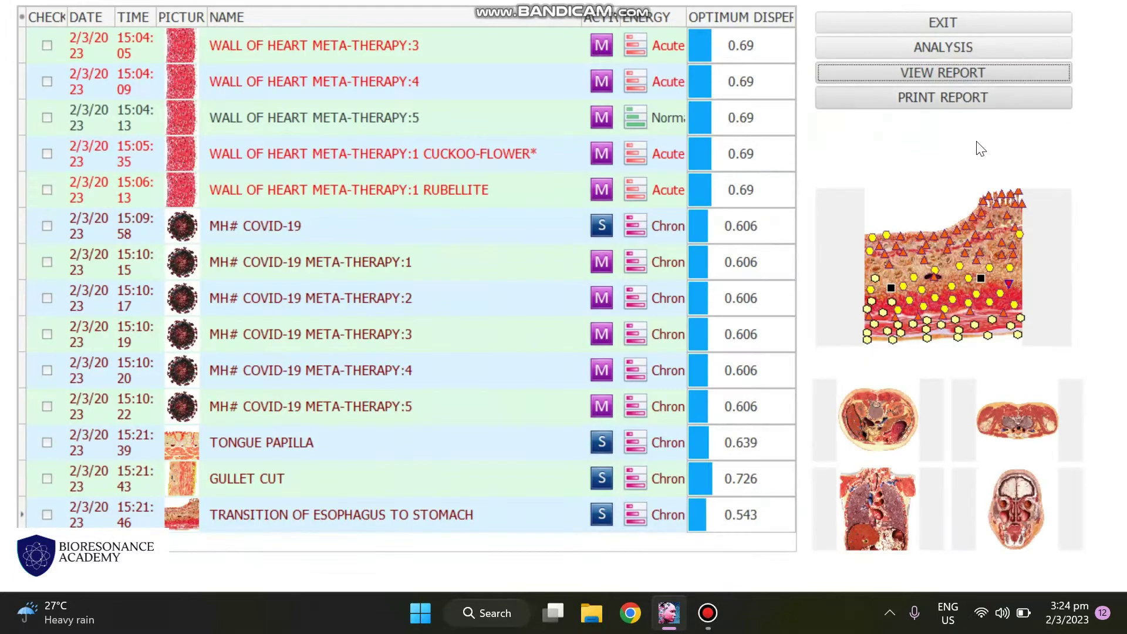
left_click(915, 18)
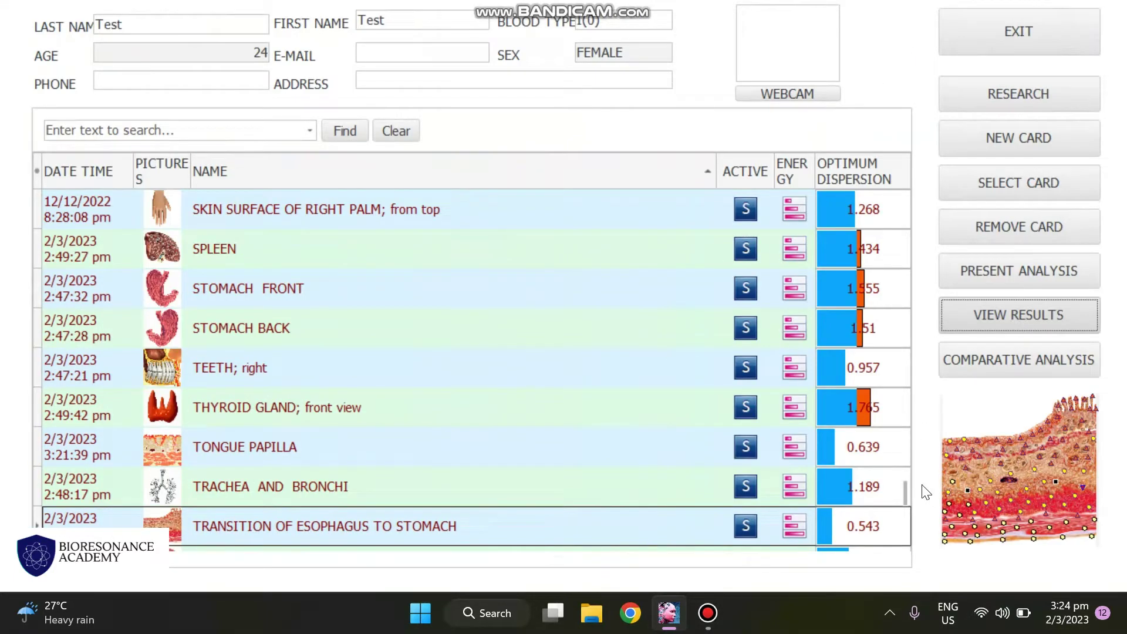
left_click_drag(905, 487, 911, 519)
left_click(197, 470)
left_click(352, 447)
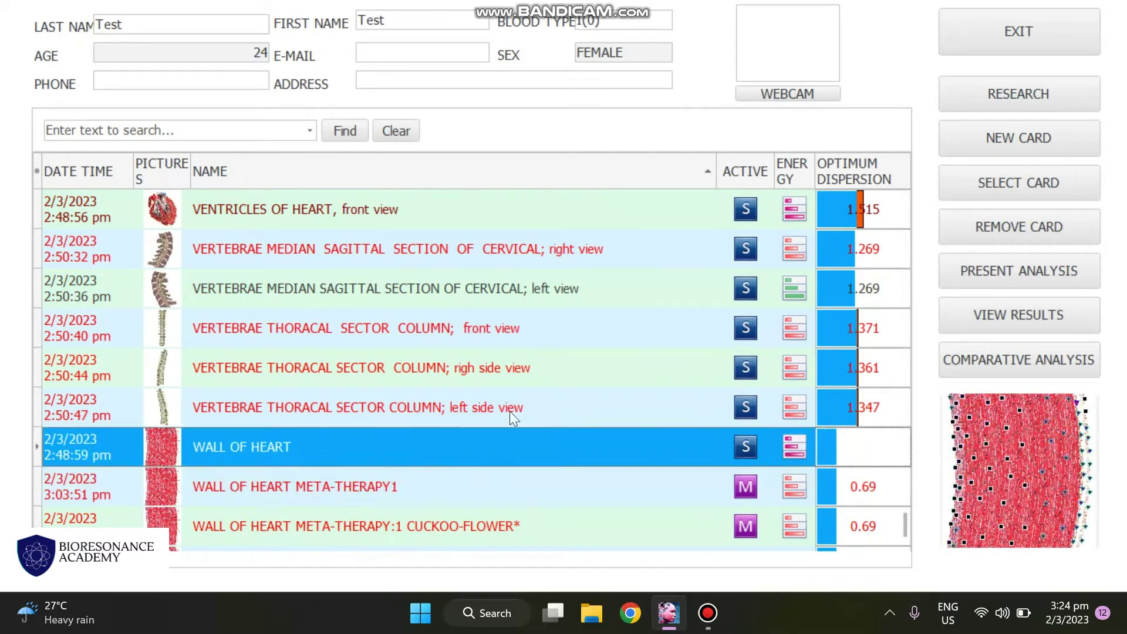
left_click(976, 313)
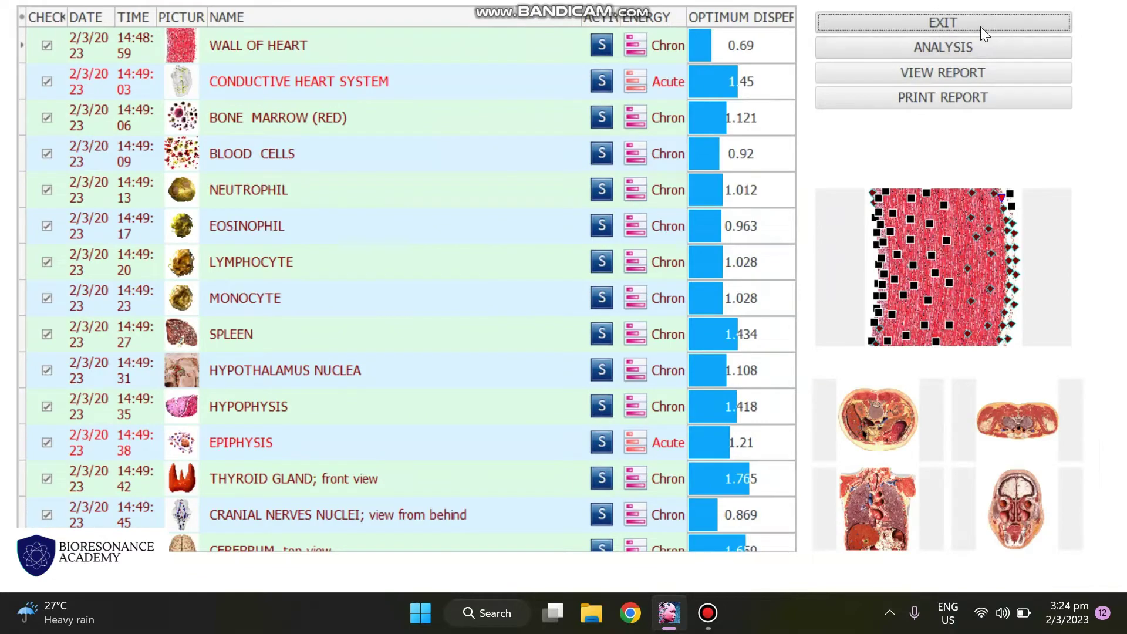
left_click(981, 27)
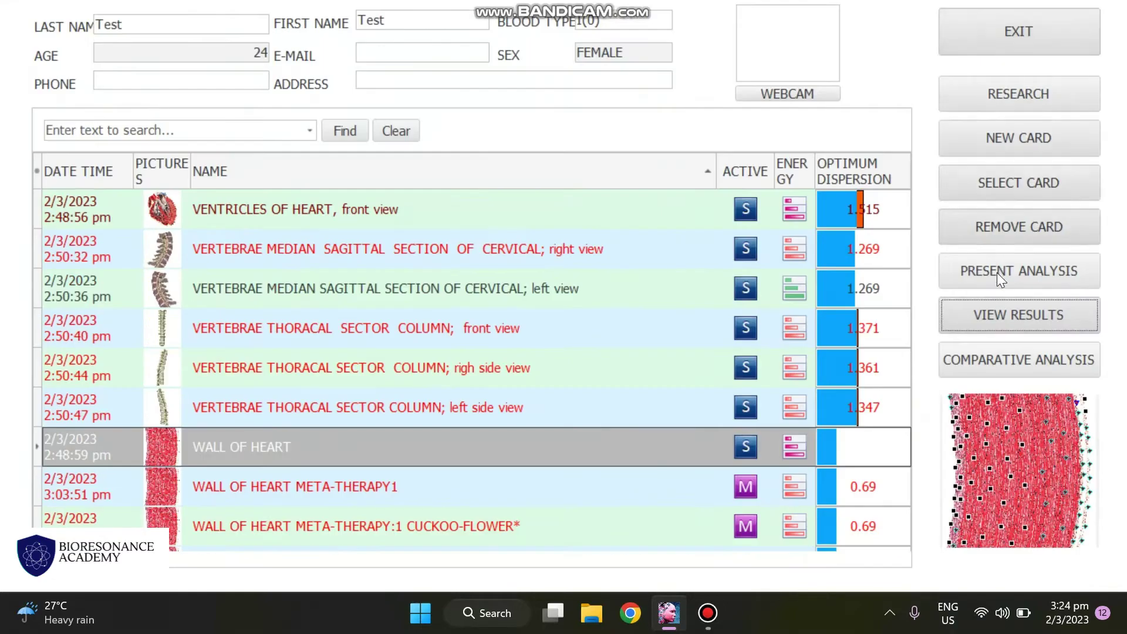
Step: Test WALL OF HEART against pathology etalons and plot the RHEUMATIC CARDITIS curve on its spectrum
left_click(997, 272)
left_click(849, 52)
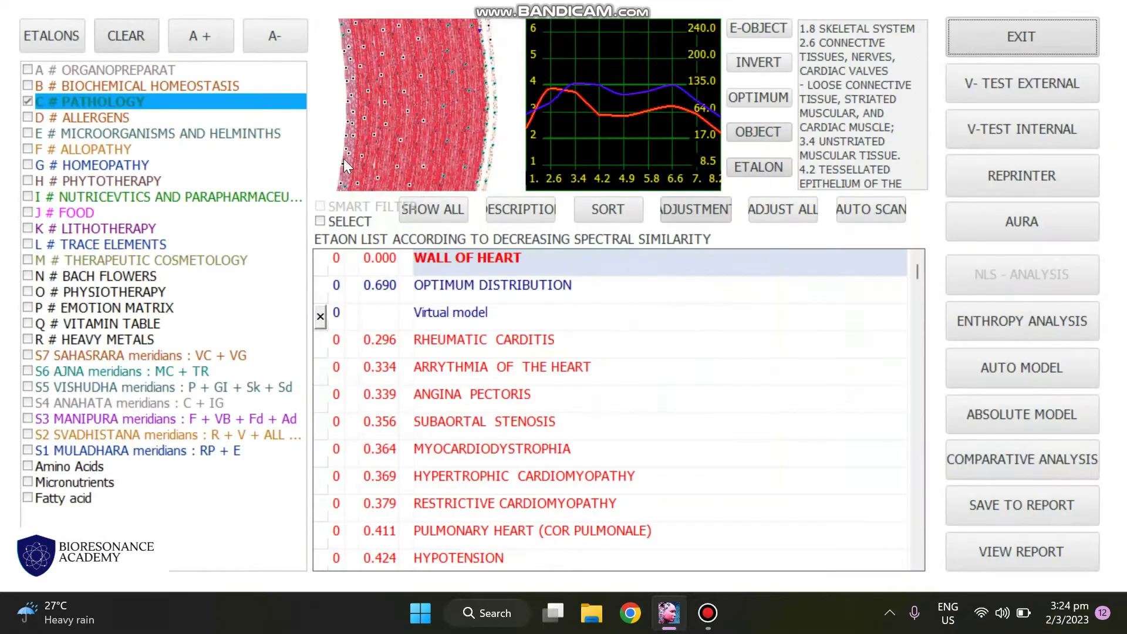
left_click(124, 48)
left_click(101, 105)
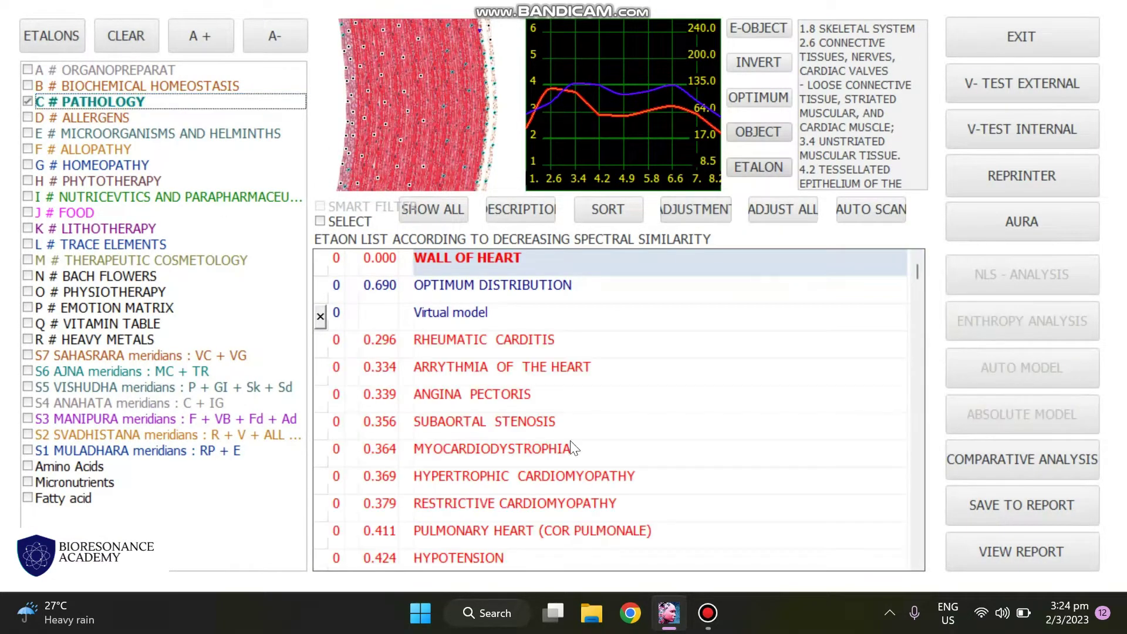
left_click(555, 374)
left_click(526, 340)
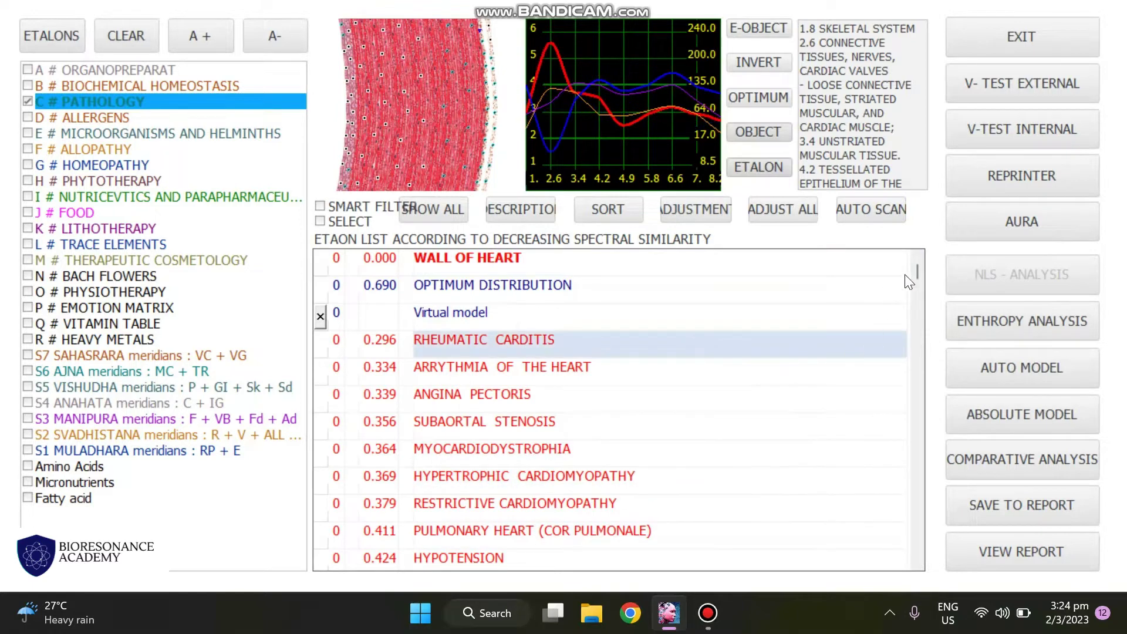
scroll(918, 274, "down", 1)
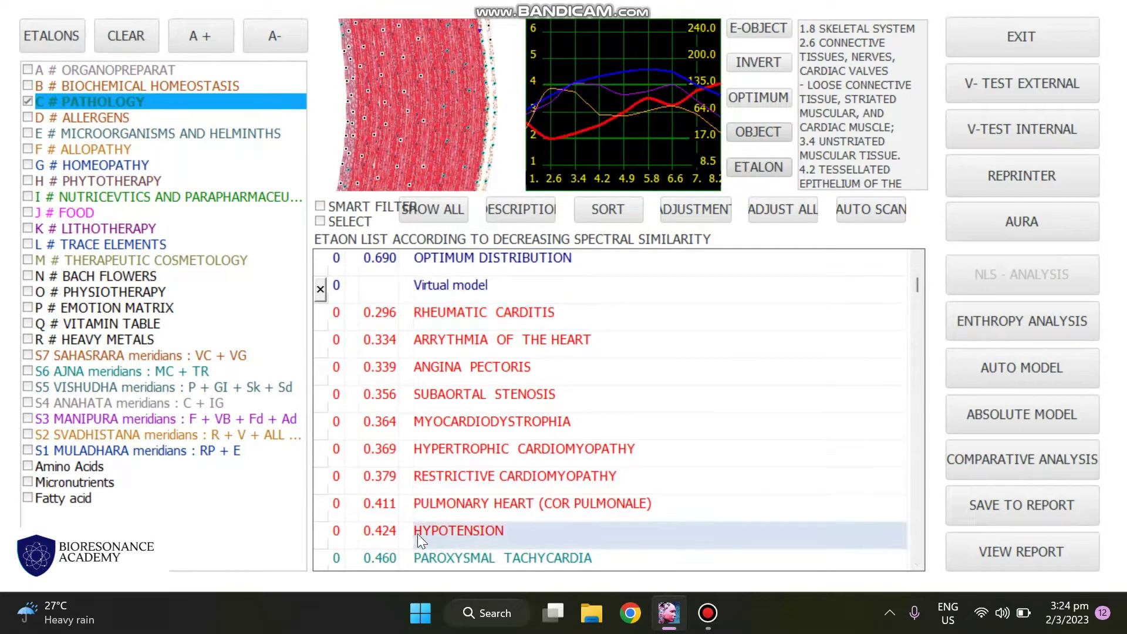
left_click(917, 258)
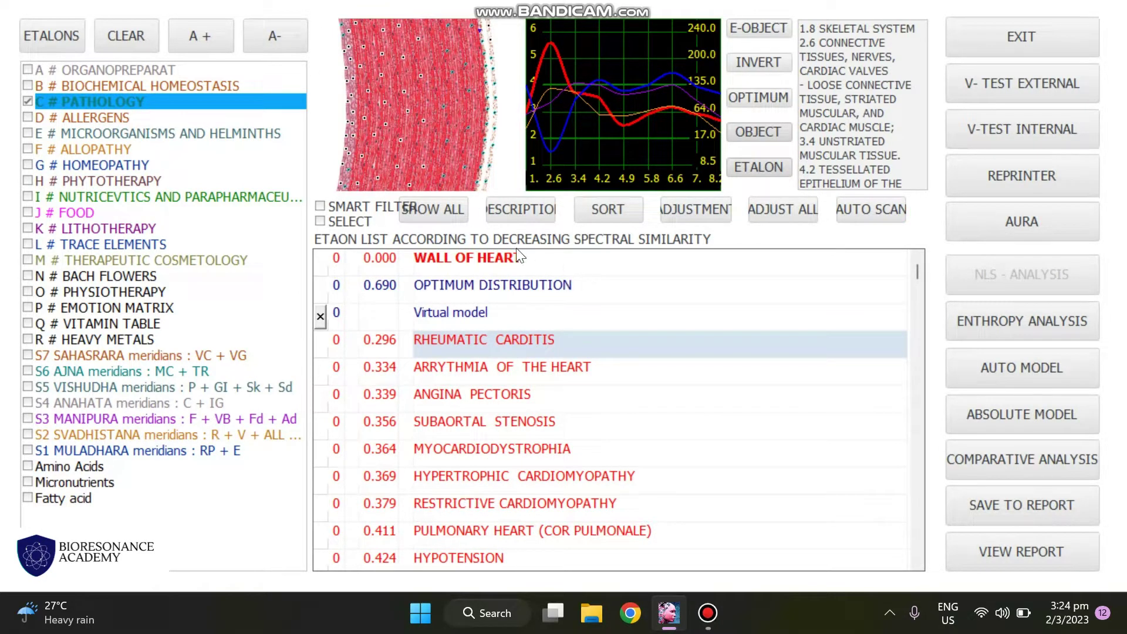
Step: Run meta-therapy on WALL OF HEART with X5 multiplicity until session 5 completes
left_click(1021, 37)
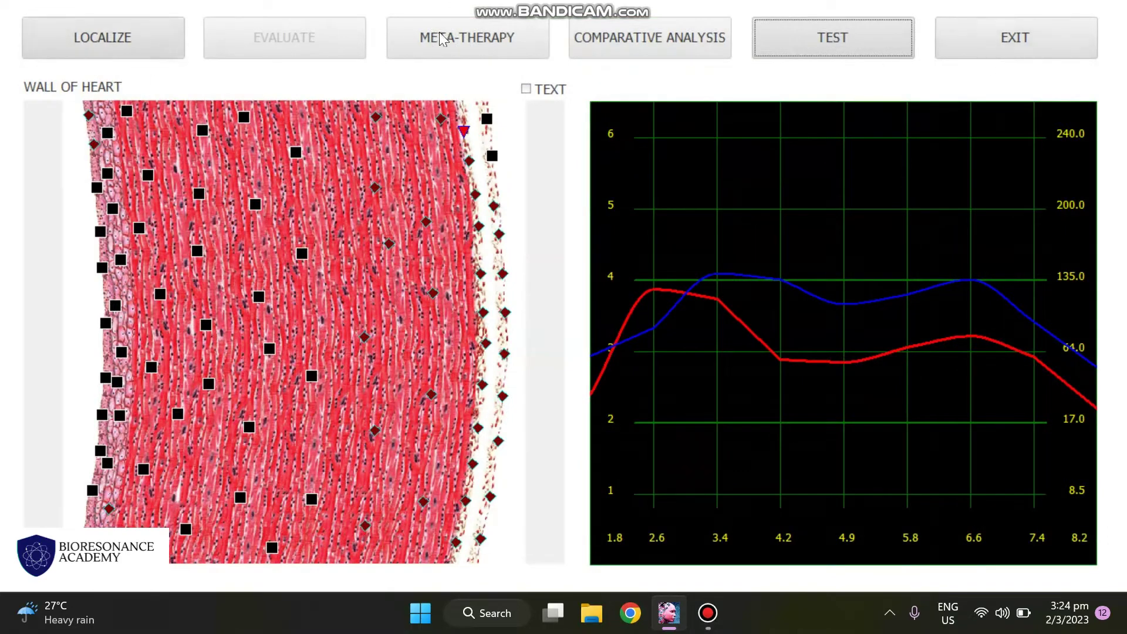
left_click(519, 33)
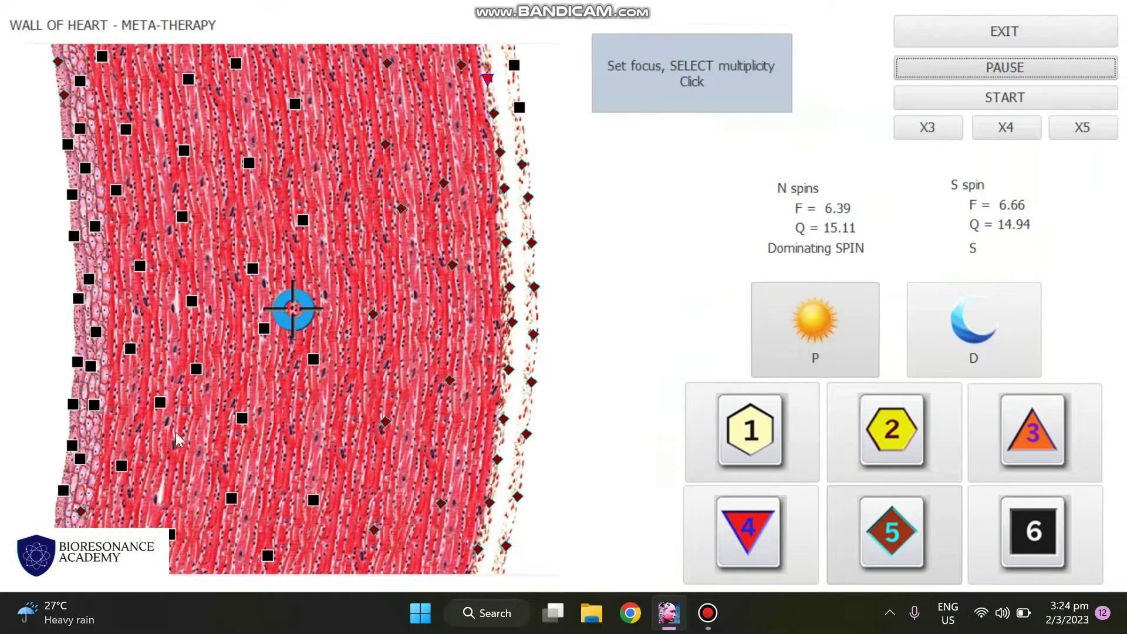
left_click(1082, 127)
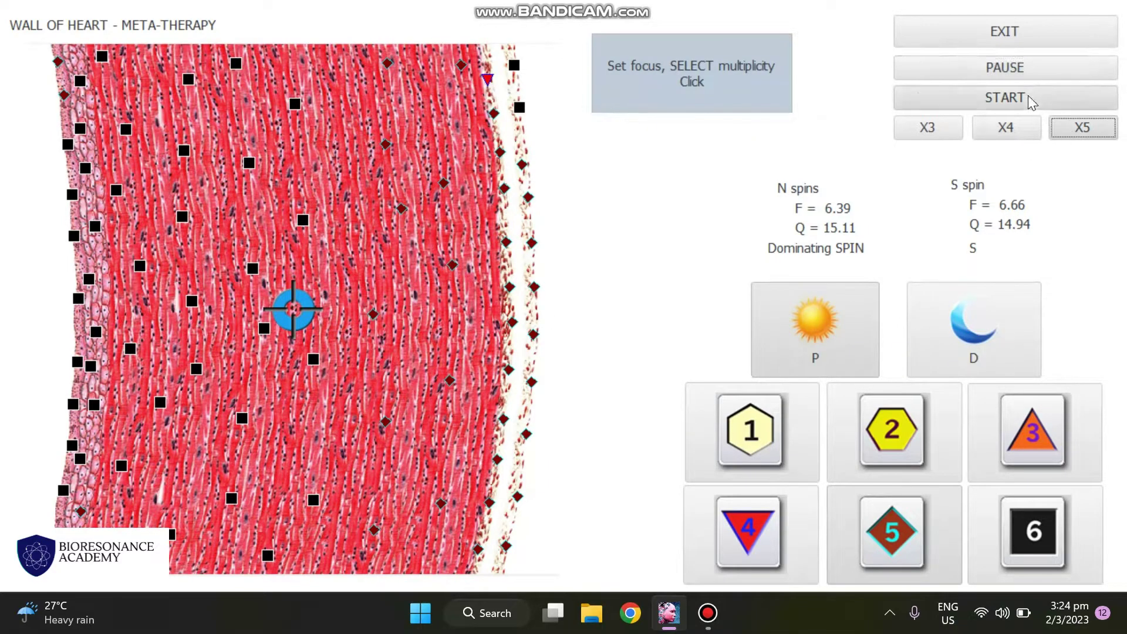
left_click(1031, 99)
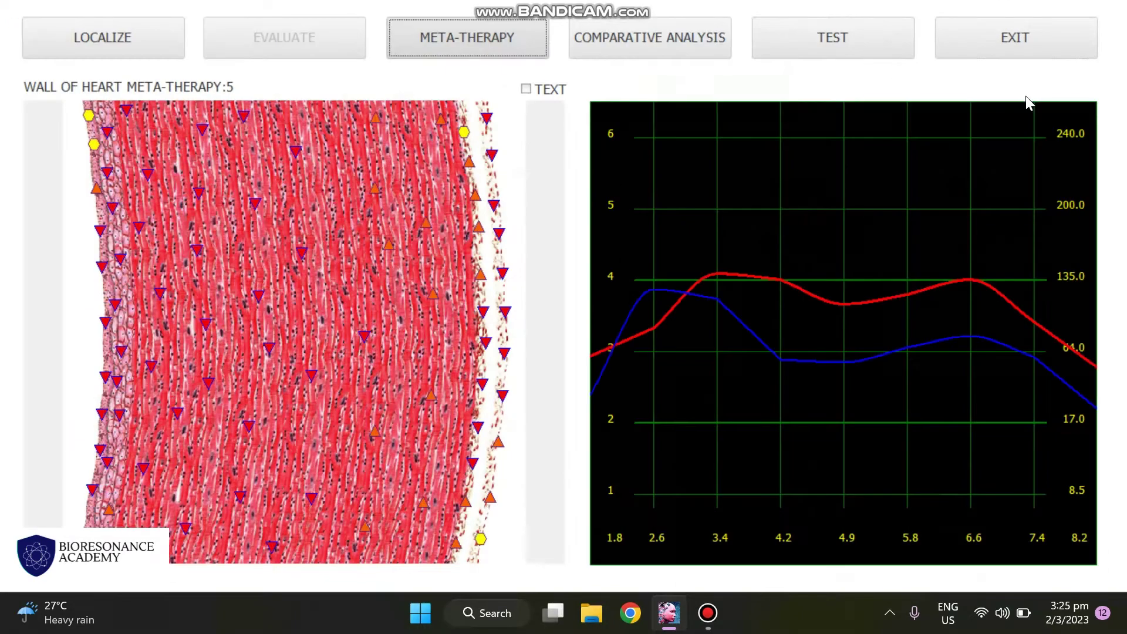
Step: Compare the META-THERAPY:5 result with the original and test it against etalons
left_click(641, 56)
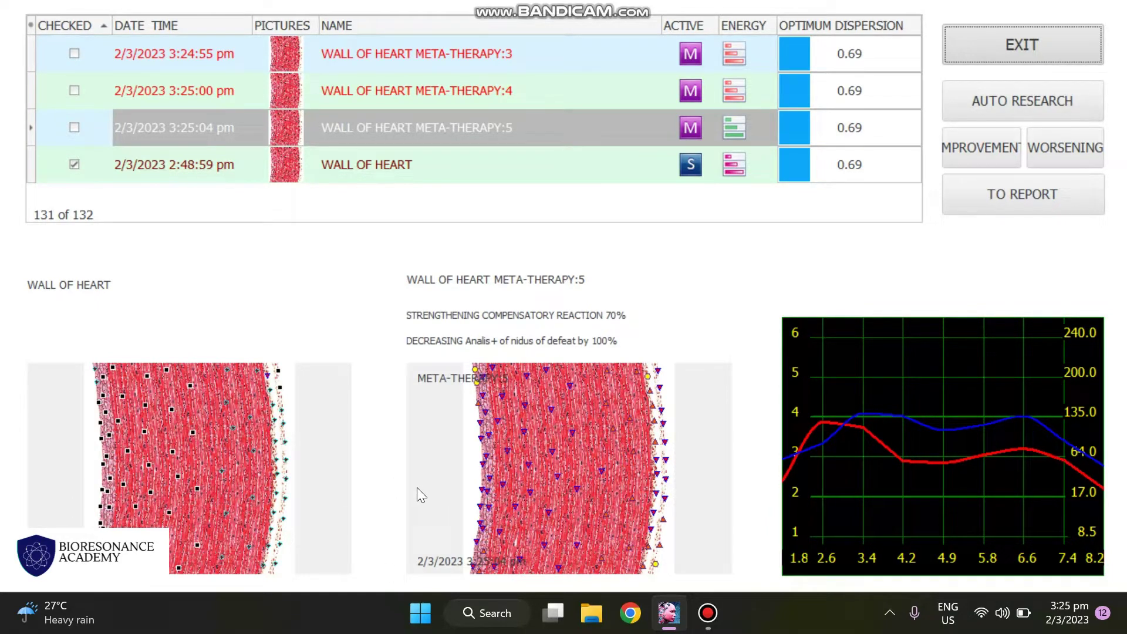
left_click(1062, 44)
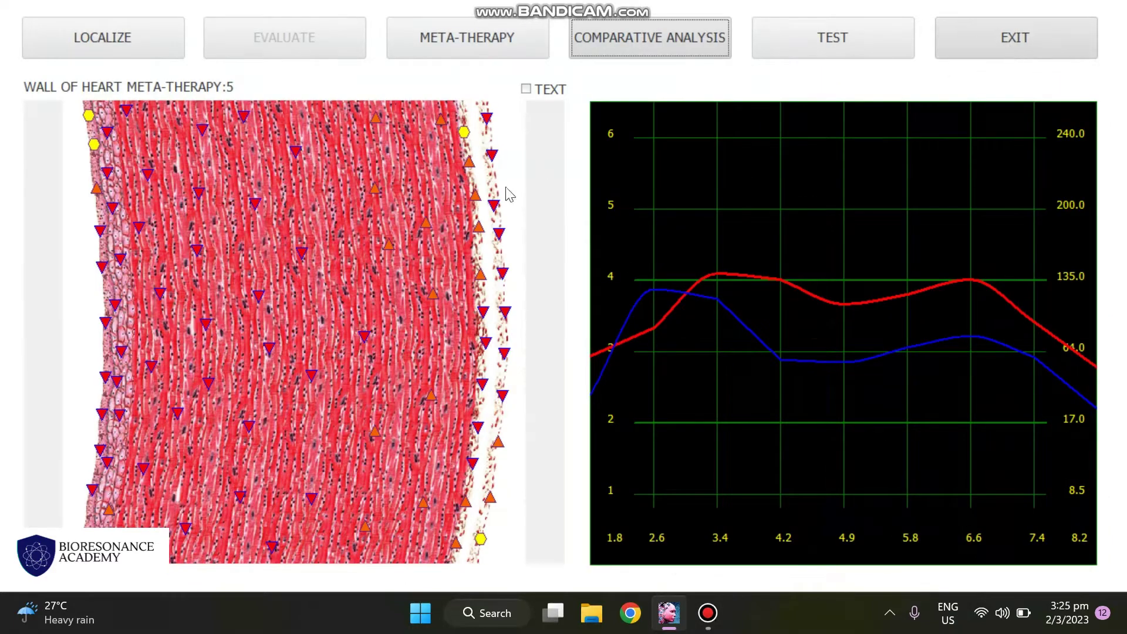
left_click(833, 57)
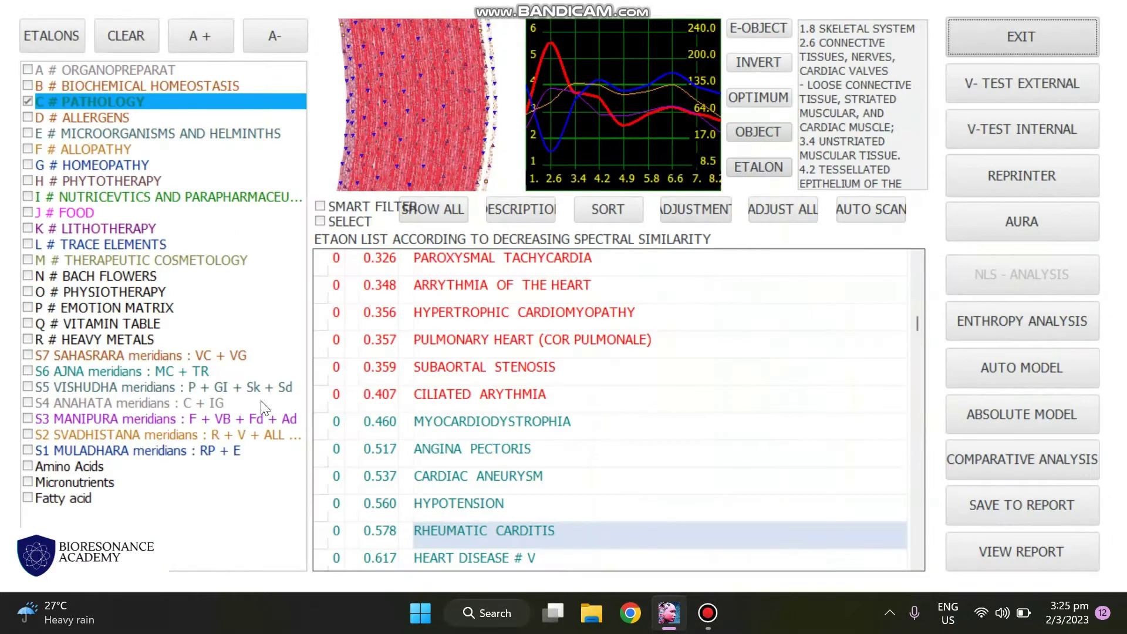
left_click(1005, 47)
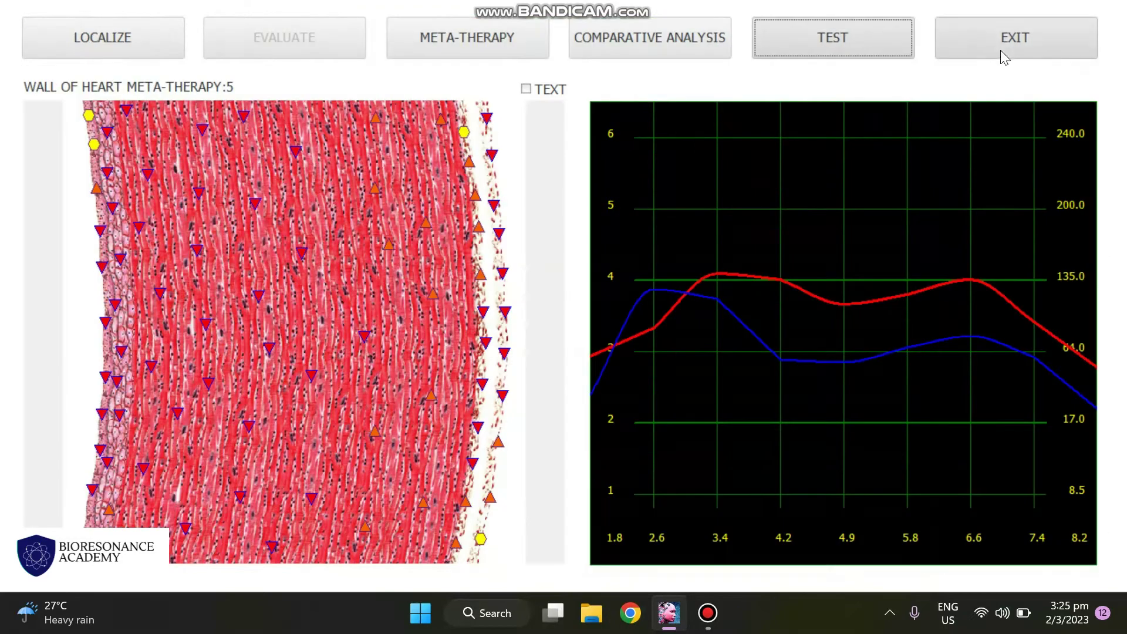
left_click(1000, 50)
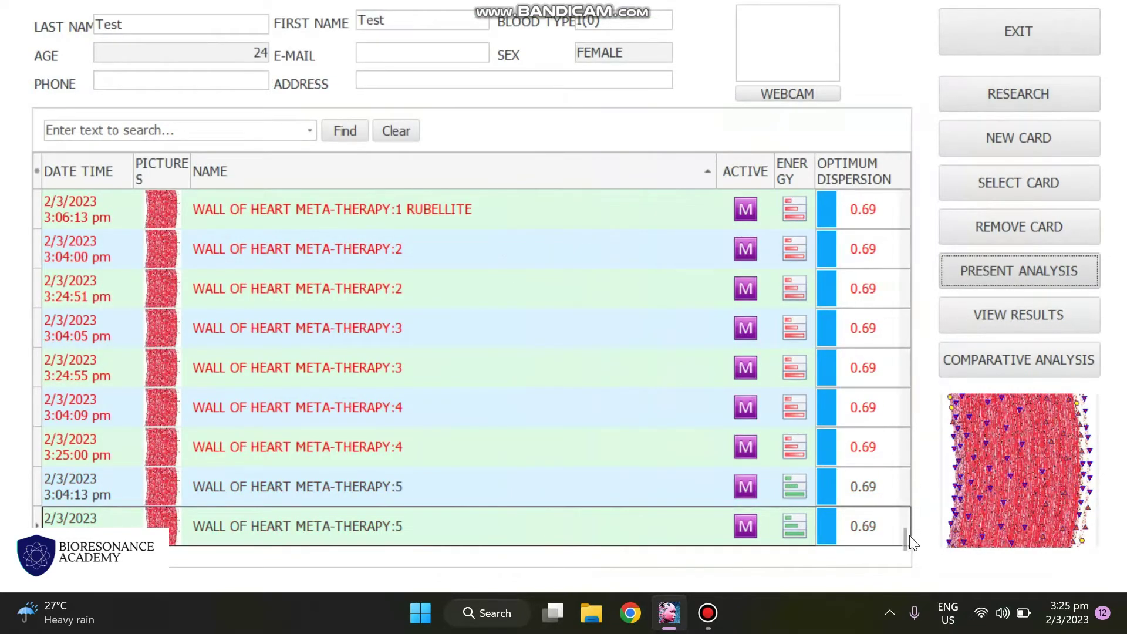
Step: Browse the patient's saved records and open the analysis for WALL OF HEART META-THERAPY:5
scroll(909, 534, "up", 4)
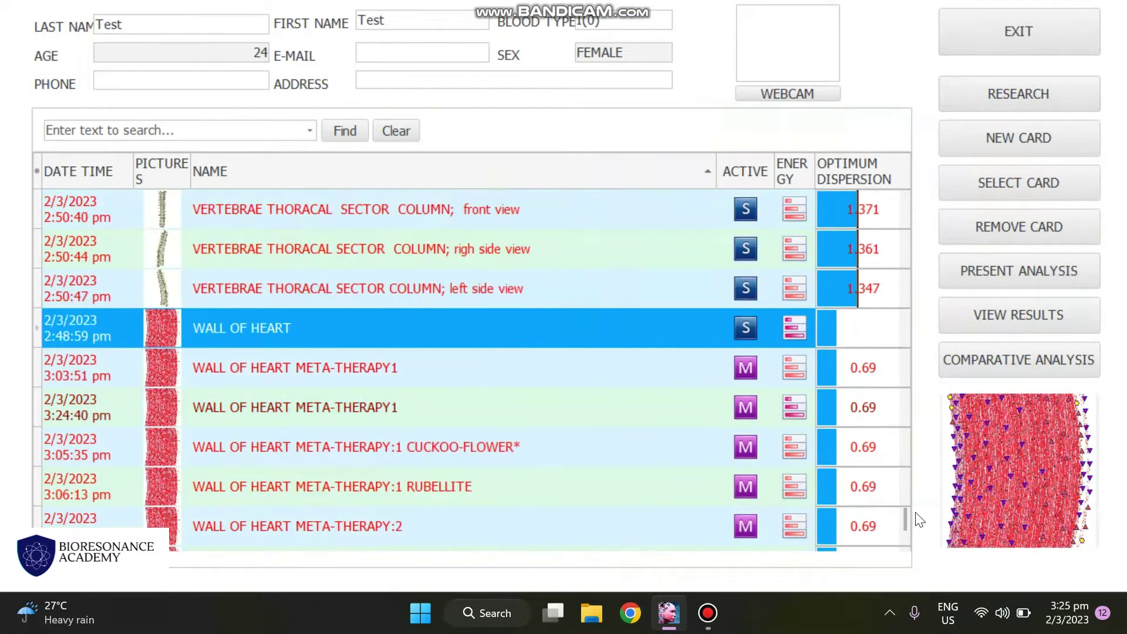
scroll(918, 510, "up", 3)
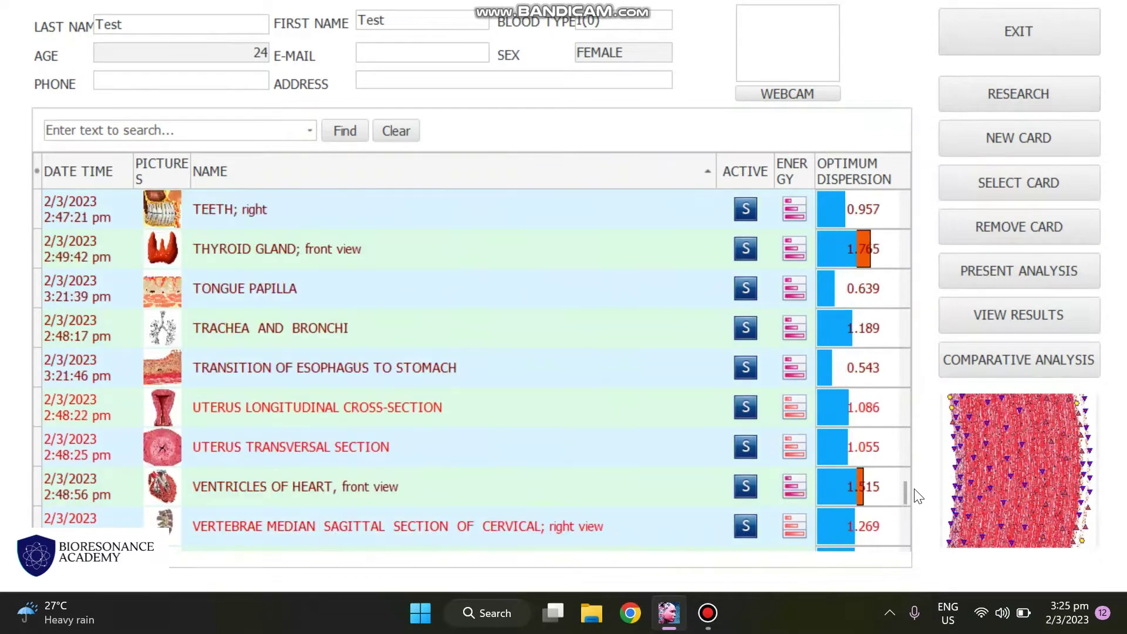
scroll(929, 505, "down", 7)
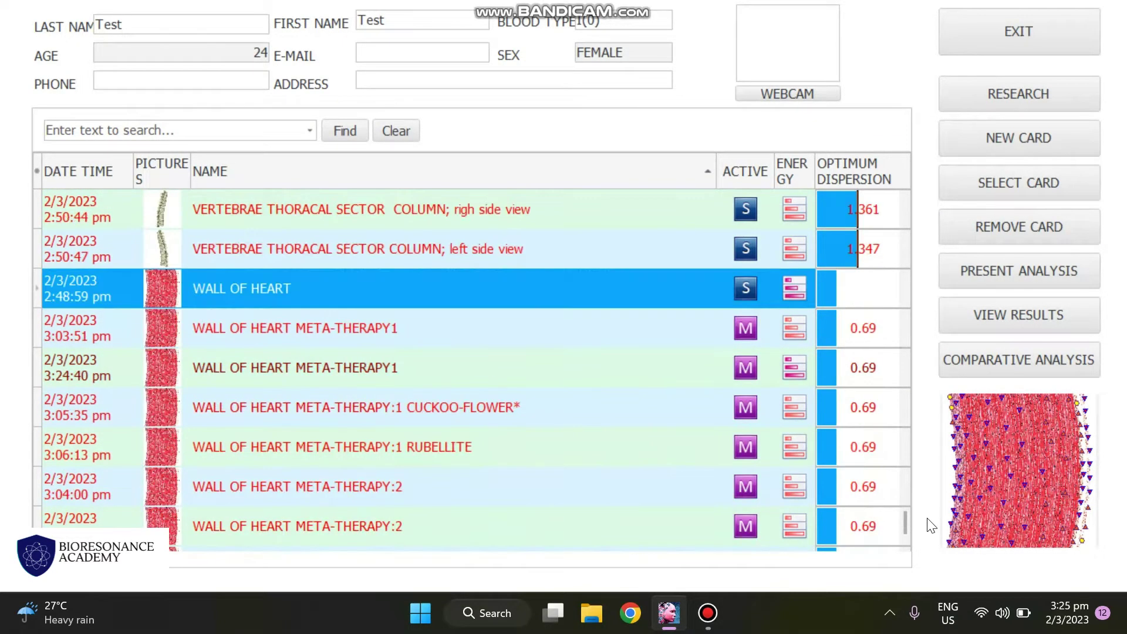
left_click(1041, 283)
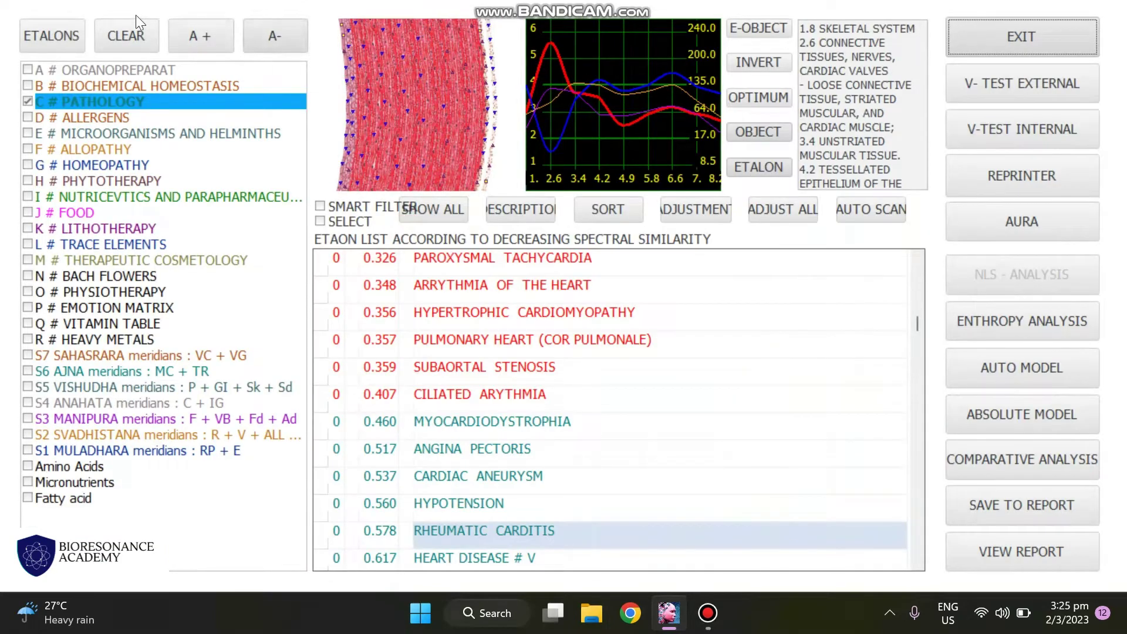
Step: Clear the remaining etalon categories and close back to the patient records
left_click(124, 44)
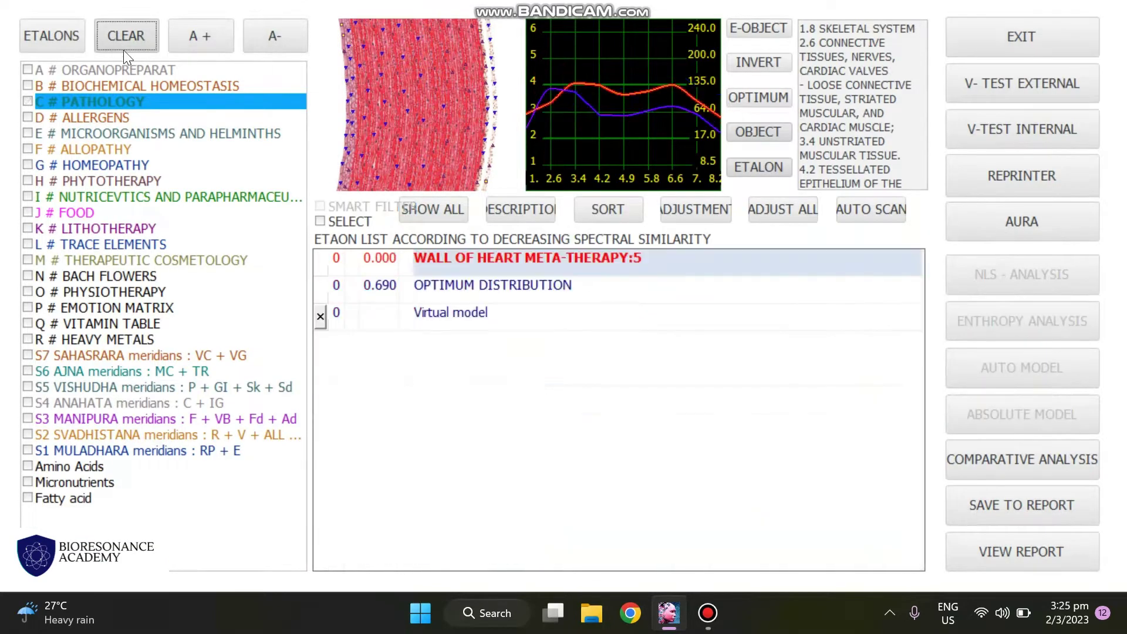
left_click(92, 182)
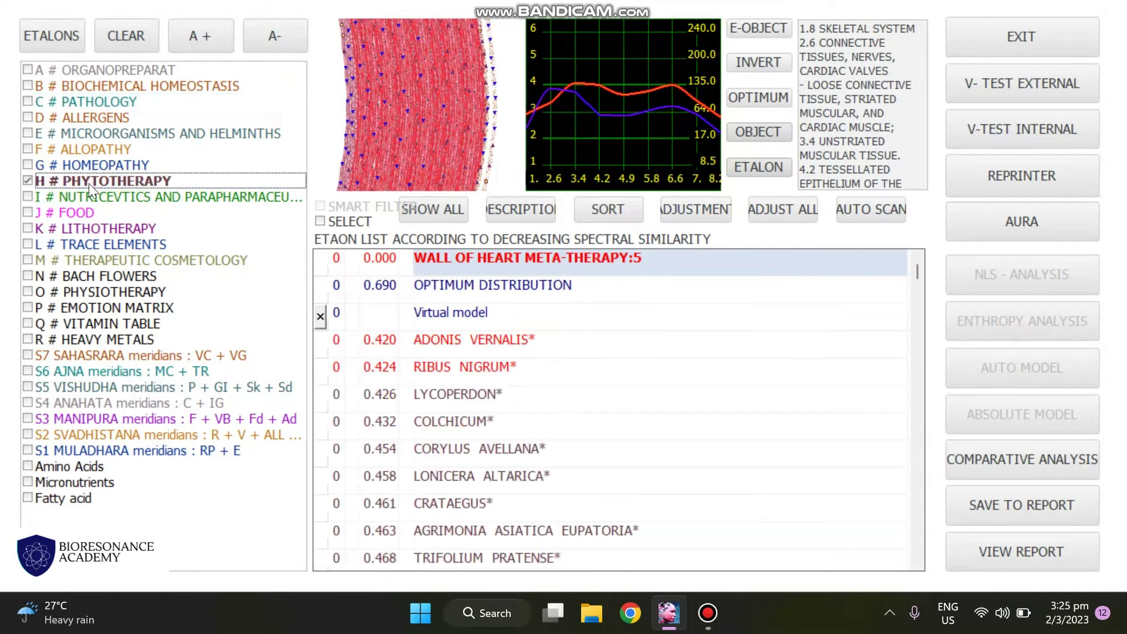
left_click(90, 183)
left_click(1049, 51)
left_click(1049, 50)
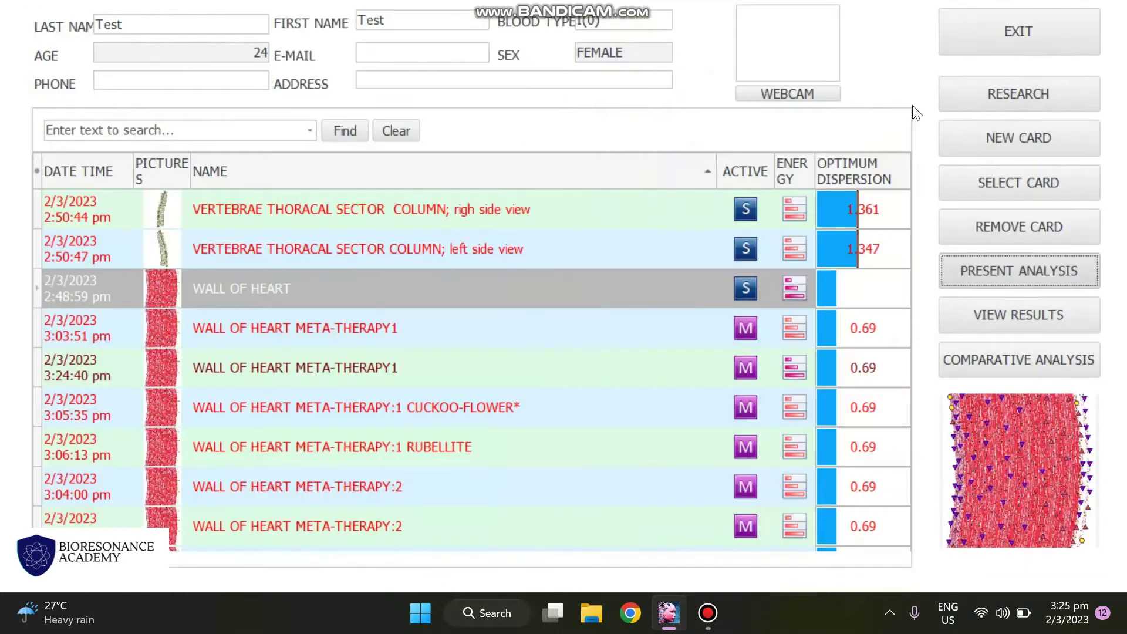
Step: Reopen the original WALL OF HEART etalon test and list its phytotherapy remedies
left_click(463, 282)
left_click(1026, 264)
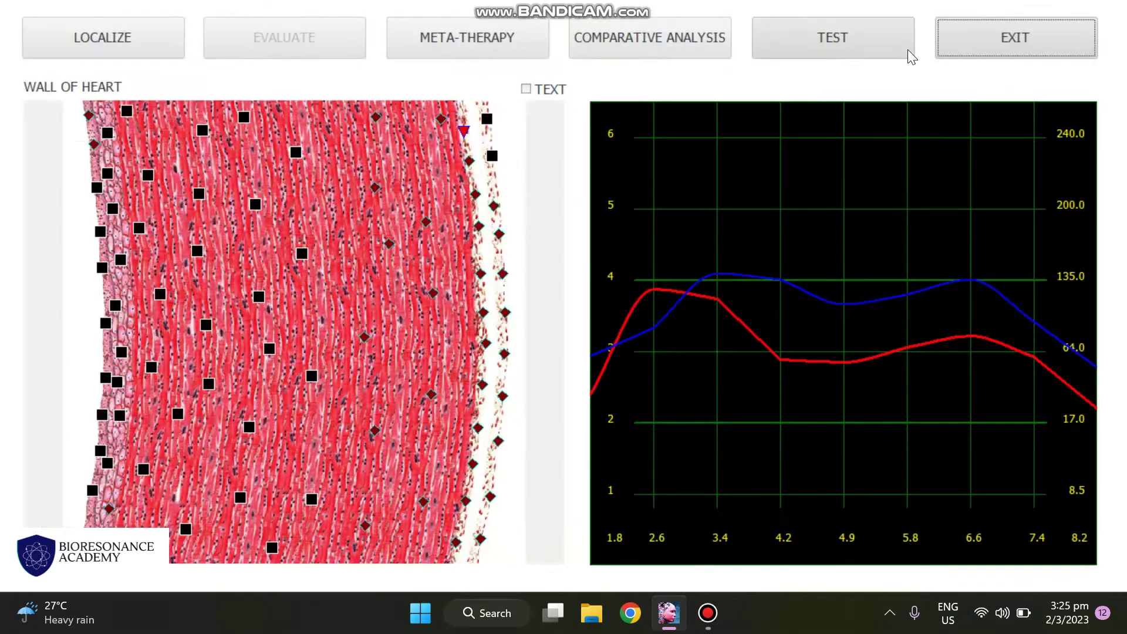
left_click(833, 39)
left_click(34, 183)
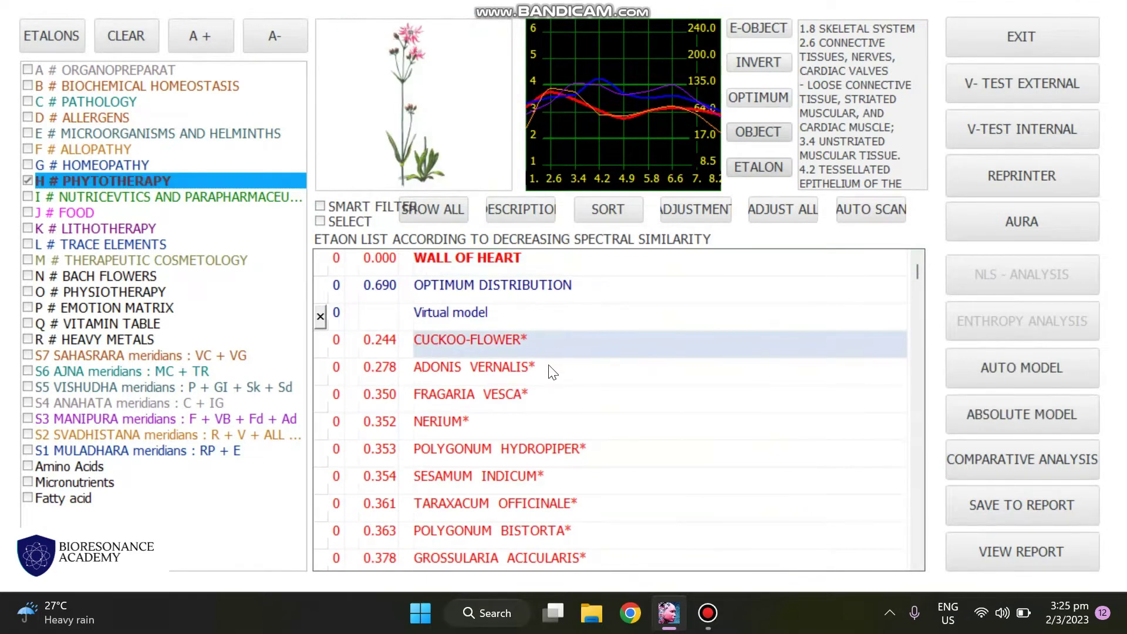
Step: Switch to Lithotherapy, compare RUBELLITE and SPINEL, and pick TOURMALINE (0.270)
left_click(40, 178)
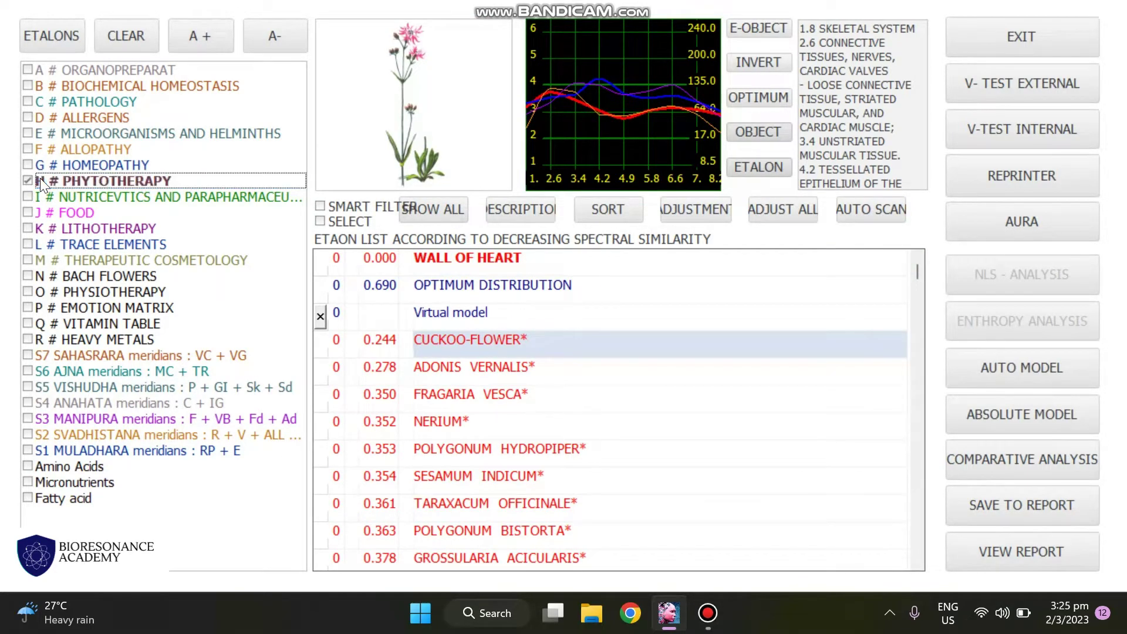
left_click(36, 228)
left_click(461, 375)
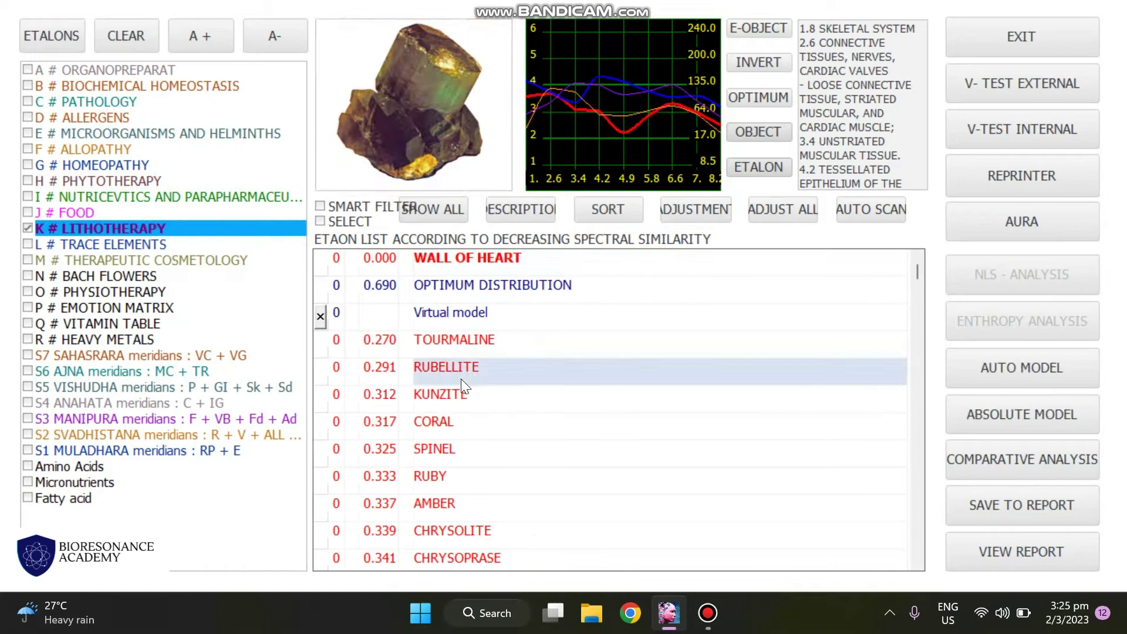
left_click(446, 448)
left_click(457, 346)
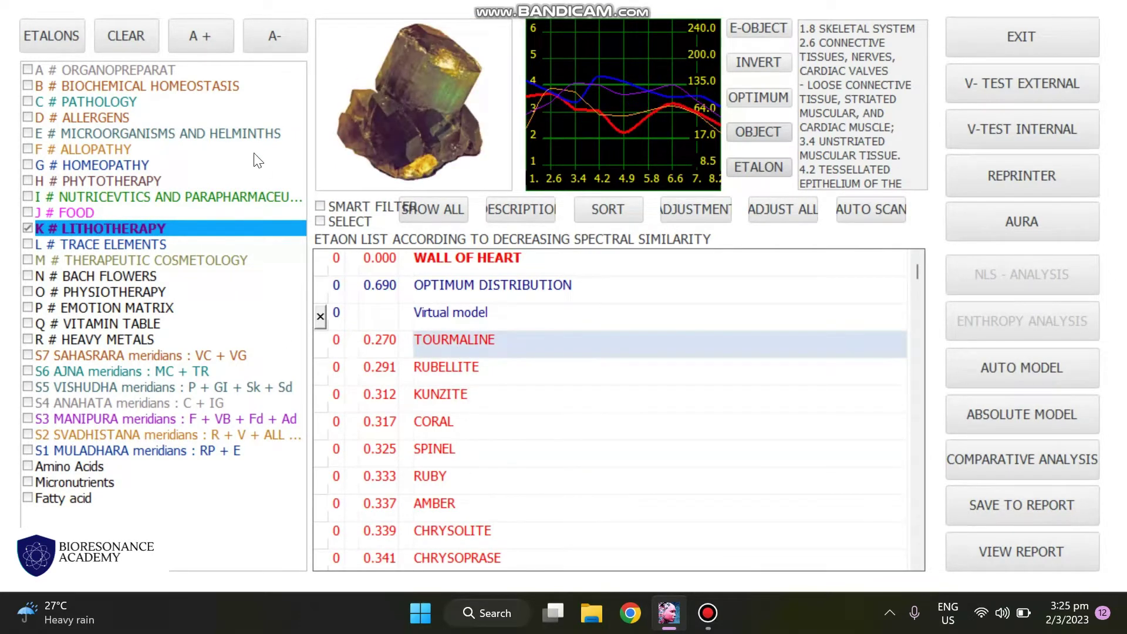
Step: Run the TOURMALINE meta-therapy, review its comparative analysis, and return to the etalon list
double_click(451, 113)
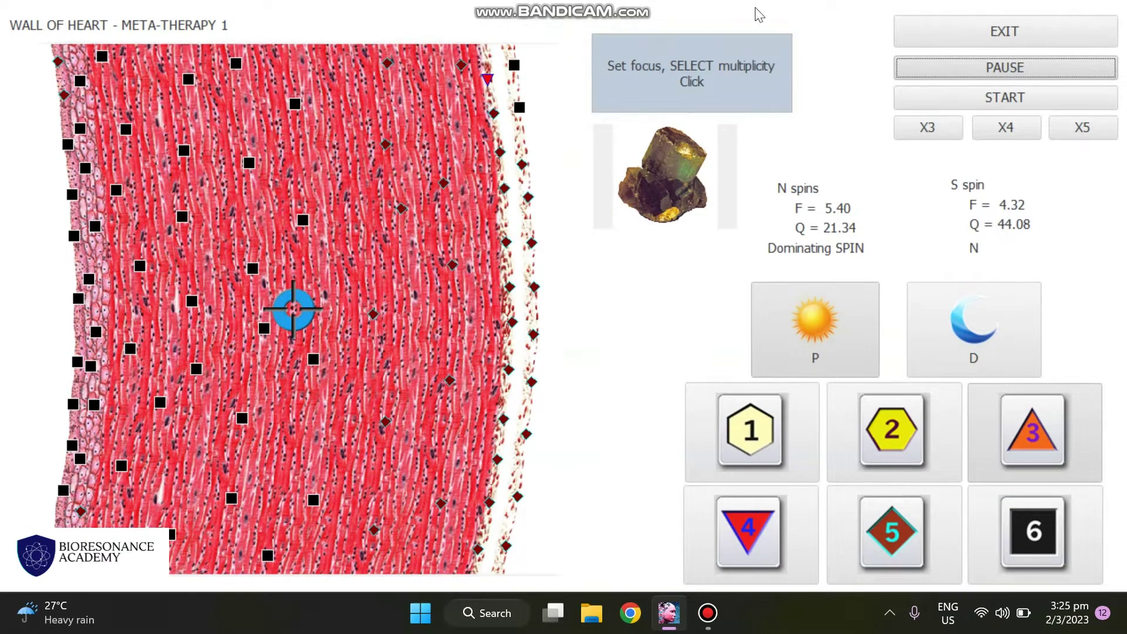
left_click(990, 98)
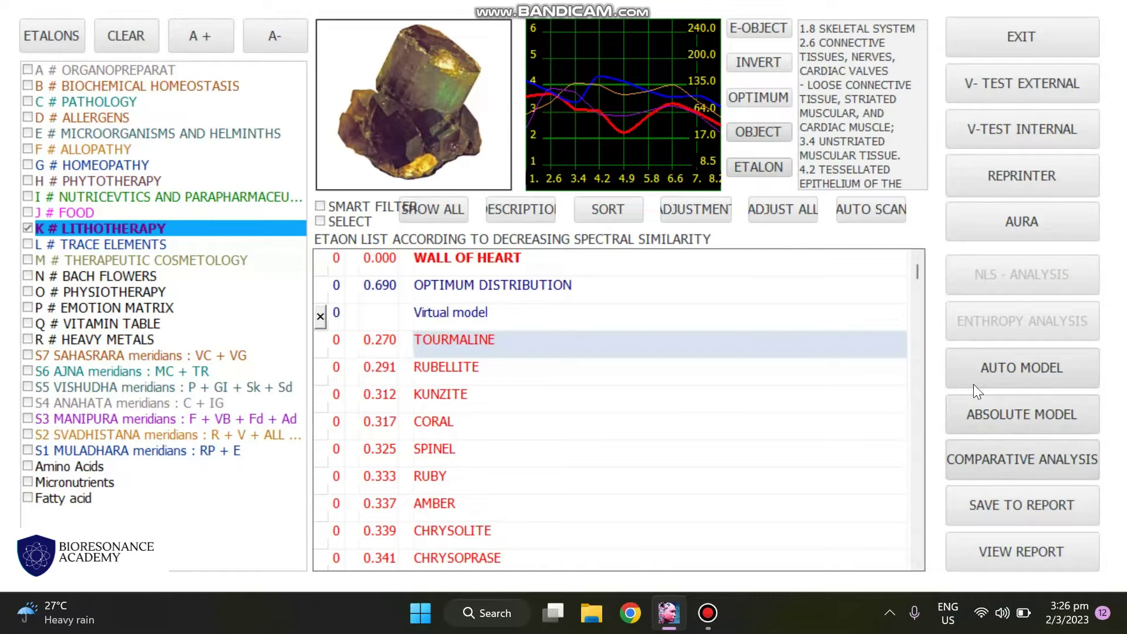
left_click(995, 444)
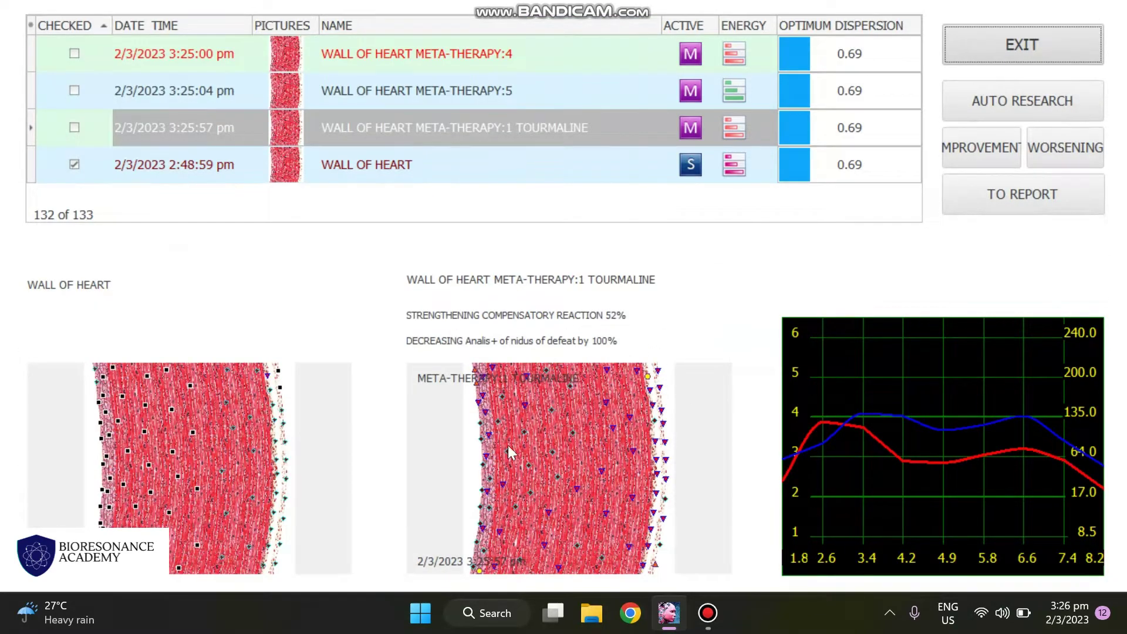
left_click(1048, 47)
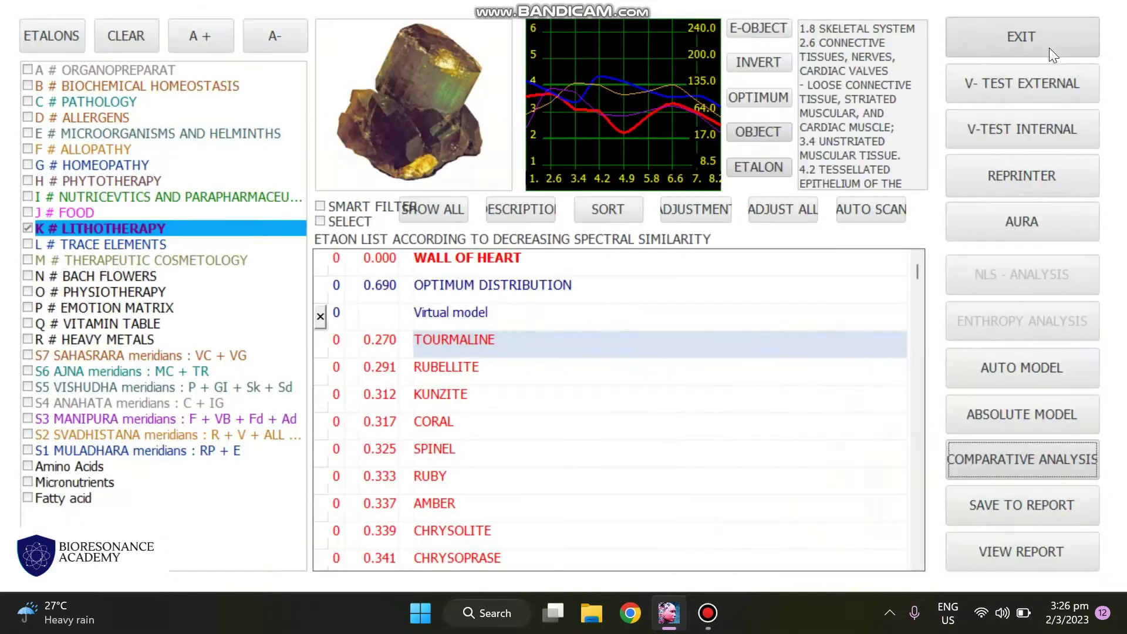
Step: List the Phytotherapy remedies for the heart wall and select CUCKOO-FLOWER*
left_click(104, 181)
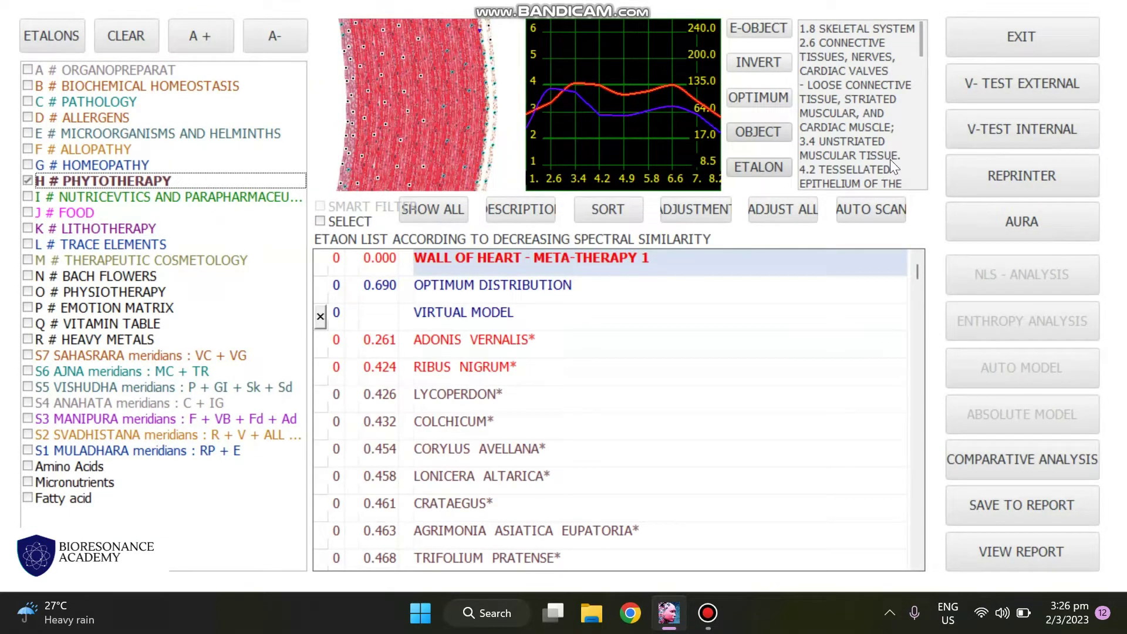
left_click(1045, 44)
left_click(819, 54)
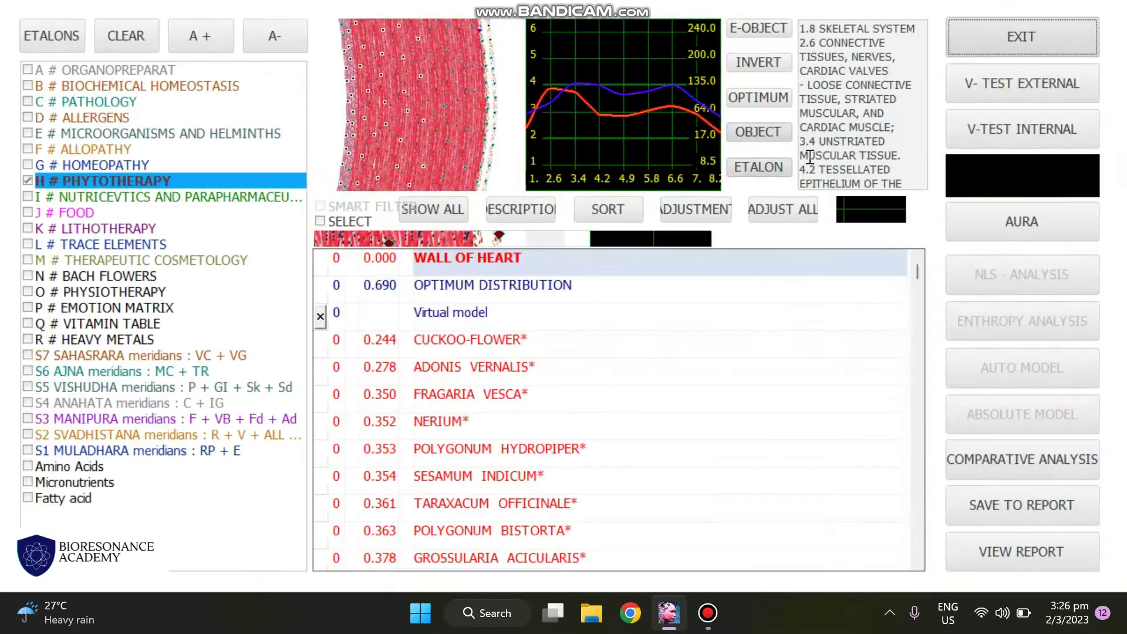
left_click(434, 346)
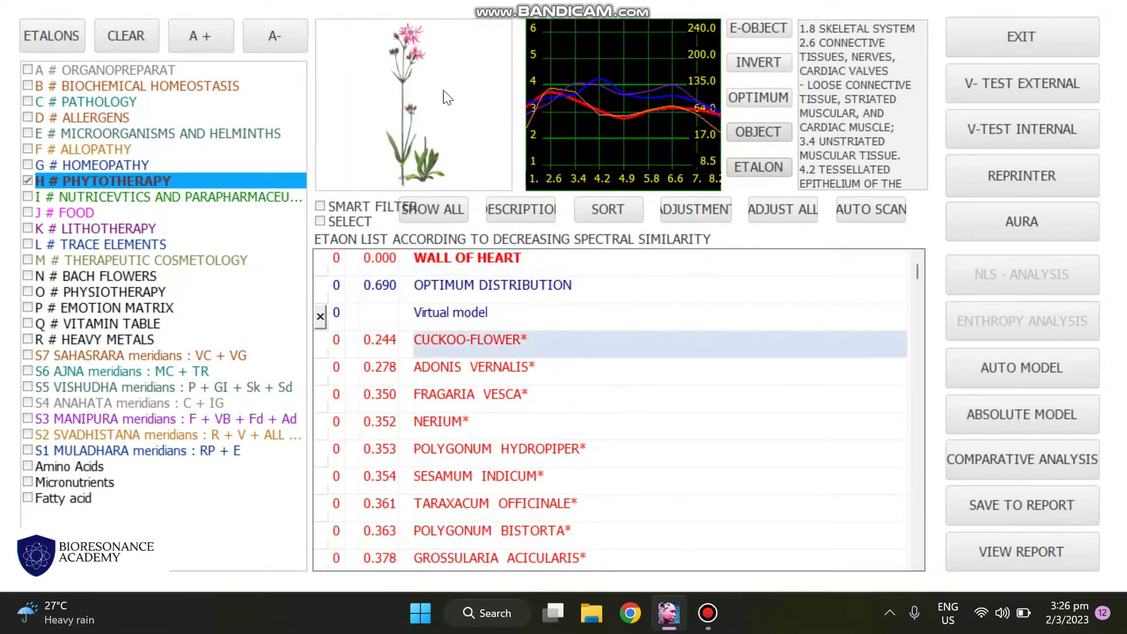
Step: Run the CUCKOO-FLOWER* meta-therapy, review the comparison, and clear the remedy list
left_click(963, 134)
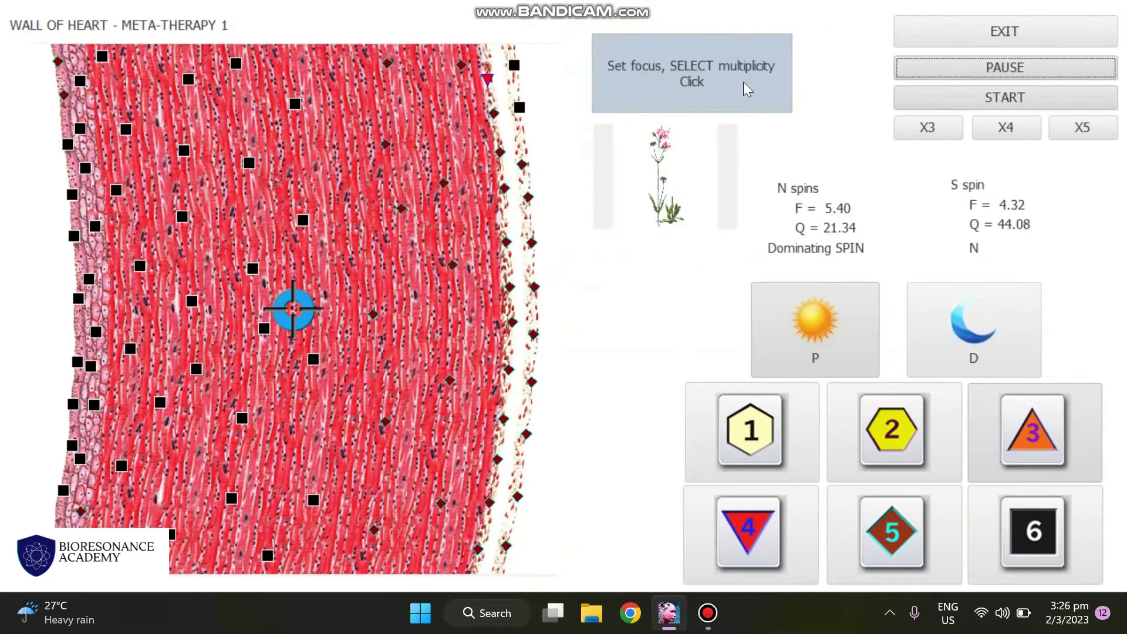
left_click(975, 103)
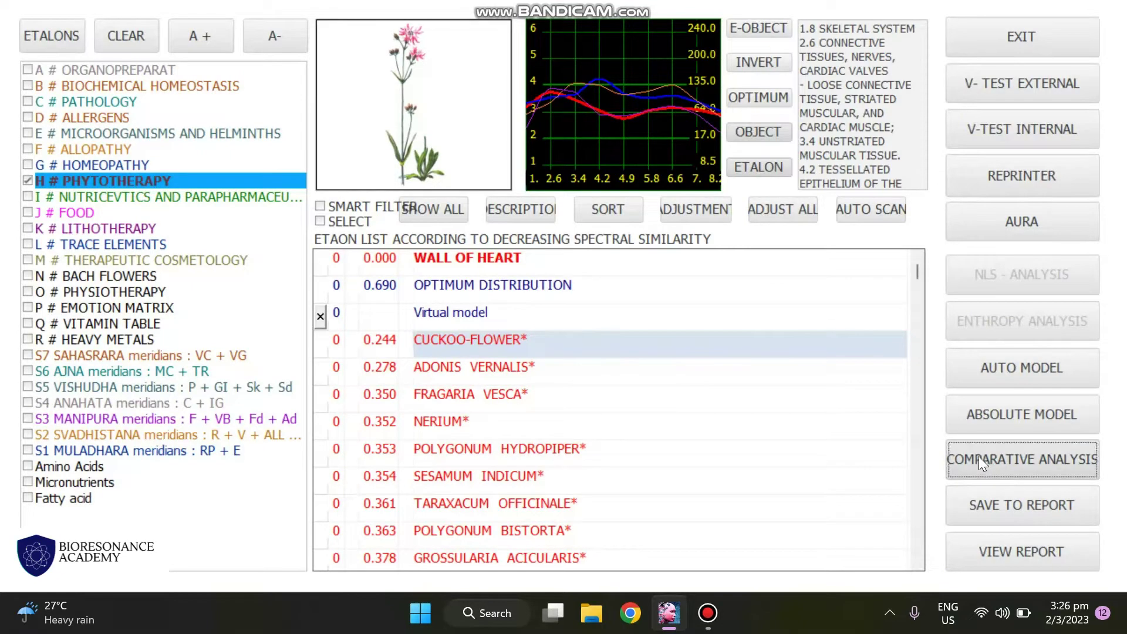
left_click(978, 456)
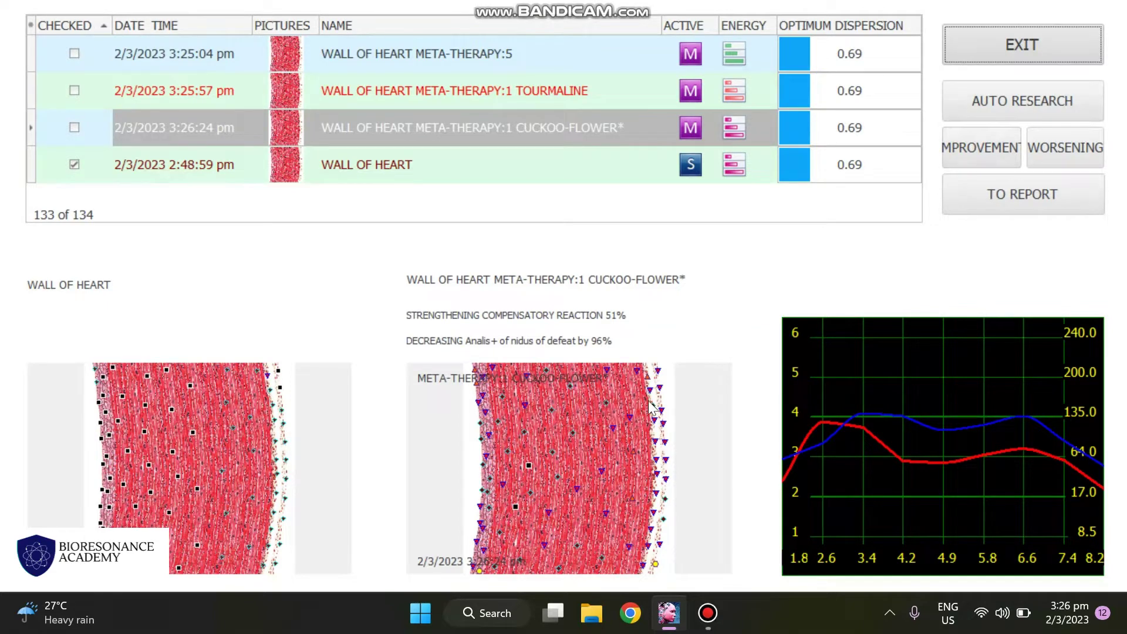
left_click(1005, 50)
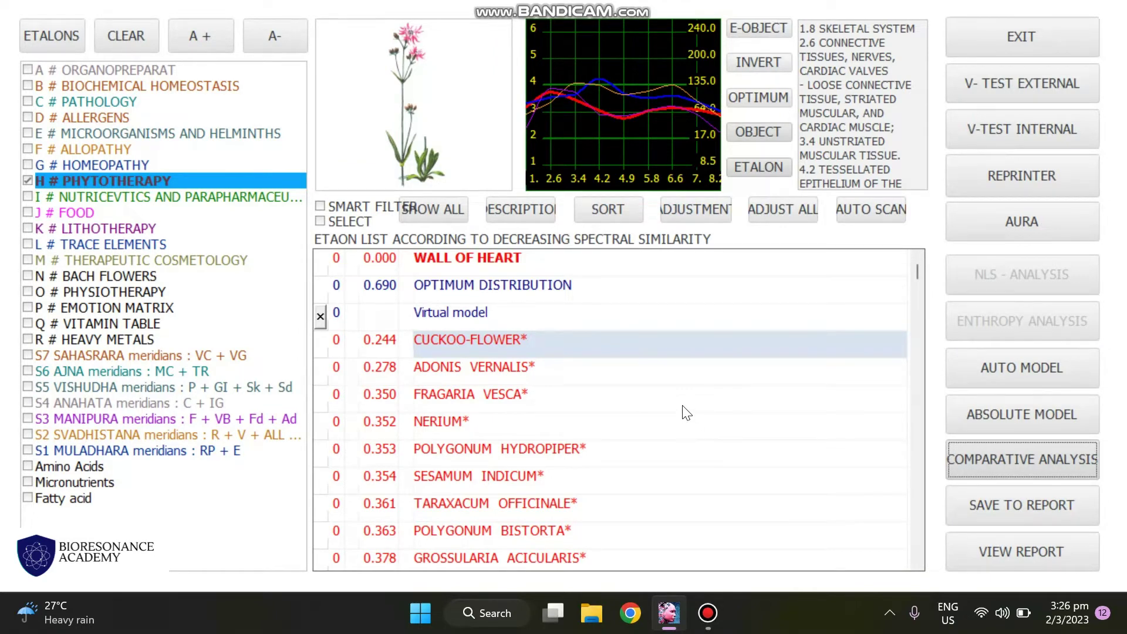
left_click(126, 35)
Step: Close and reopen the etalon test for the WALL OF HEART record
left_click(996, 30)
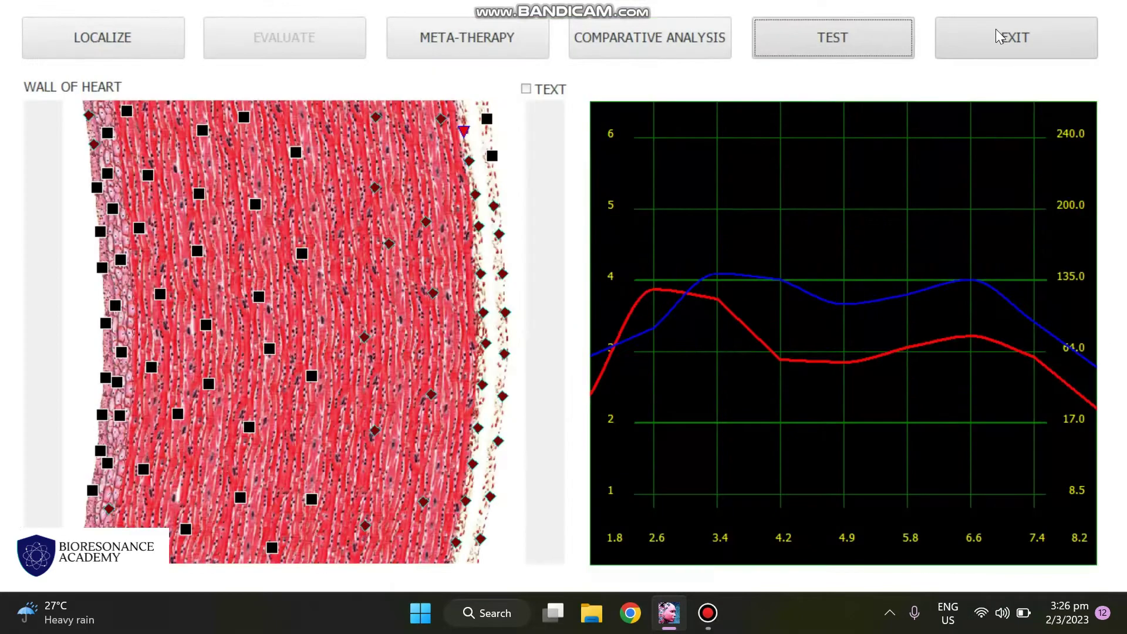
left_click(993, 32)
left_click(292, 297)
left_click(1005, 270)
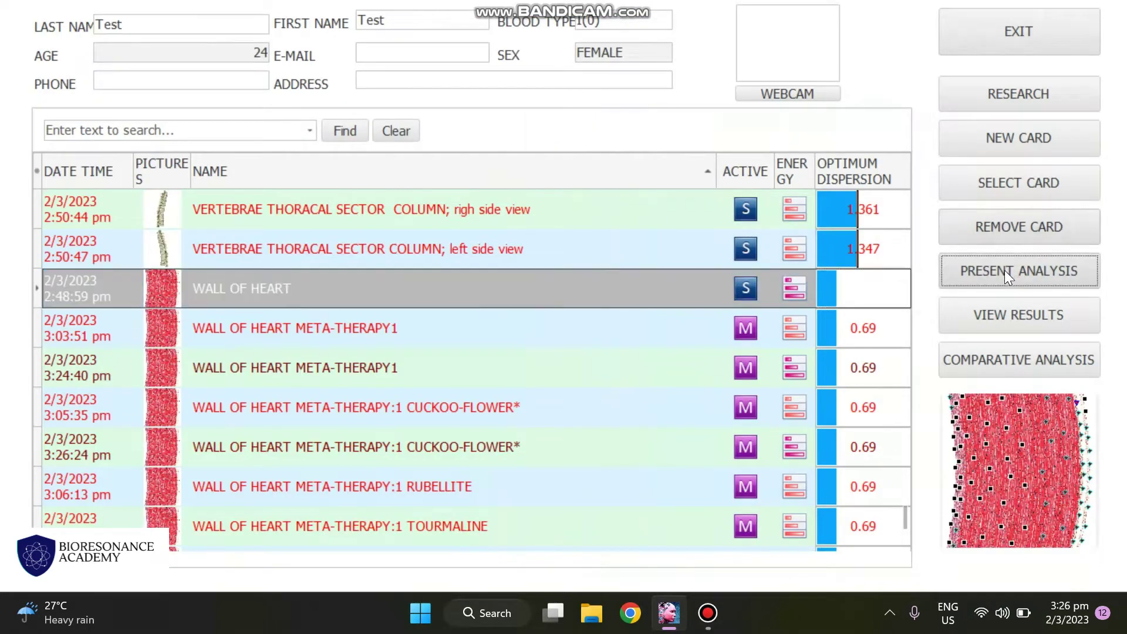
left_click(827, 32)
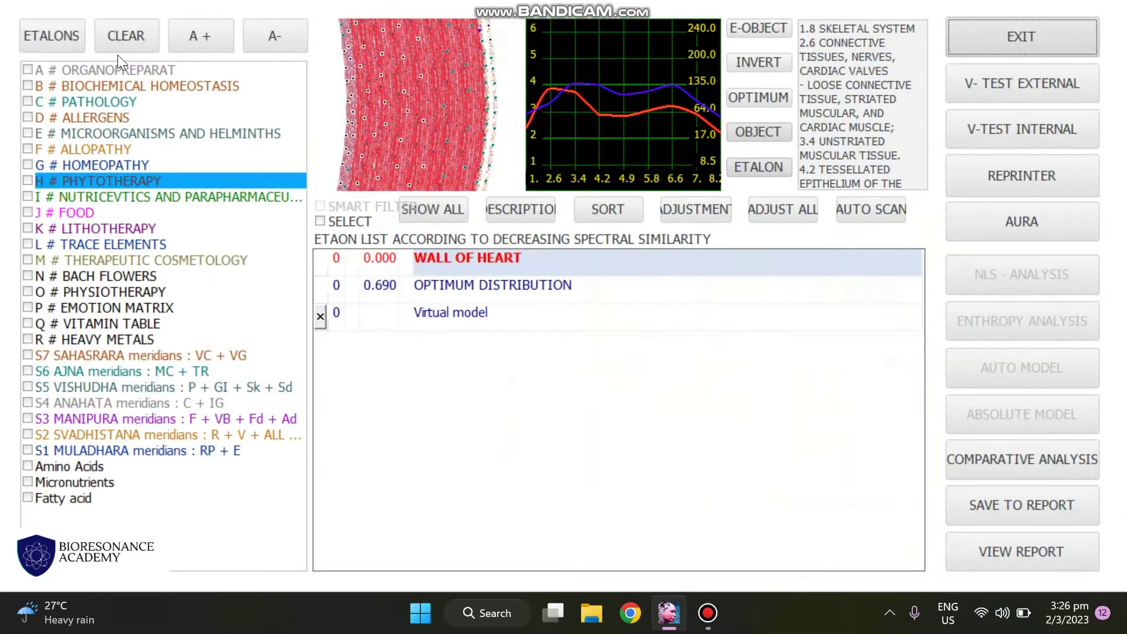
Step: List the Homeopathy remedies and show the CALCAREA ARSENICA (0.044) curve on the graph
left_click(133, 35)
left_click(90, 165)
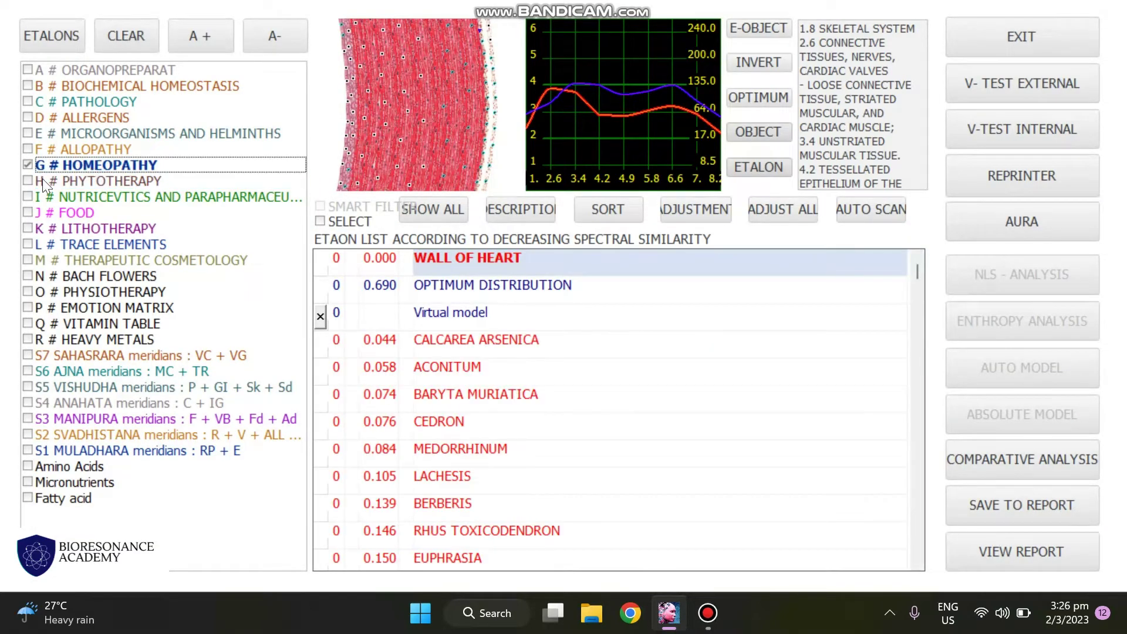
left_click(460, 348)
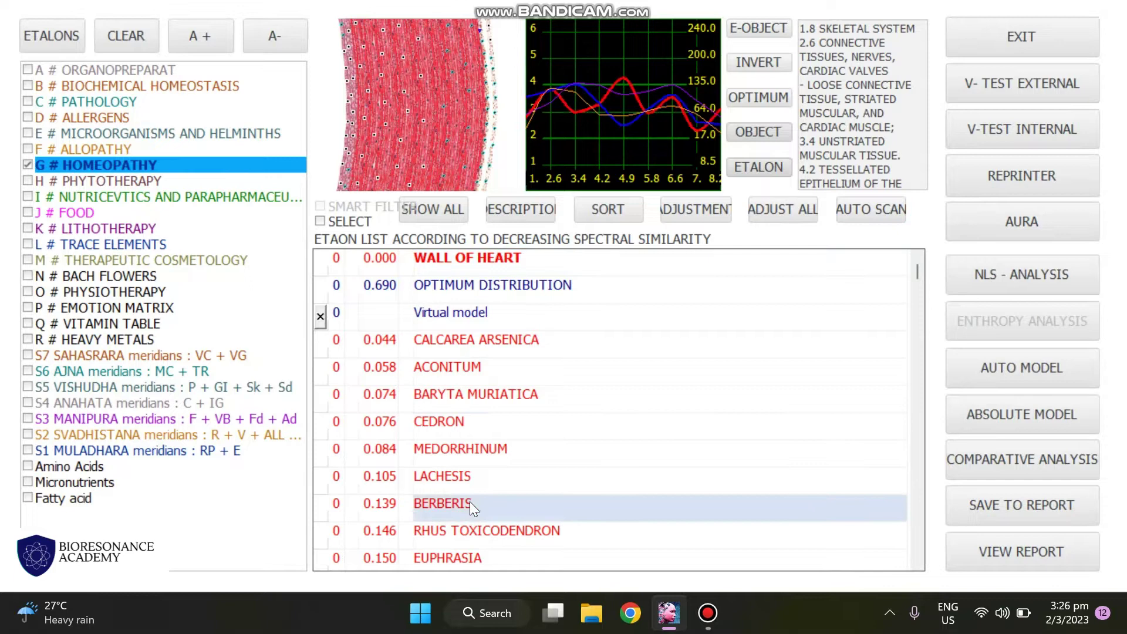
left_click(454, 347)
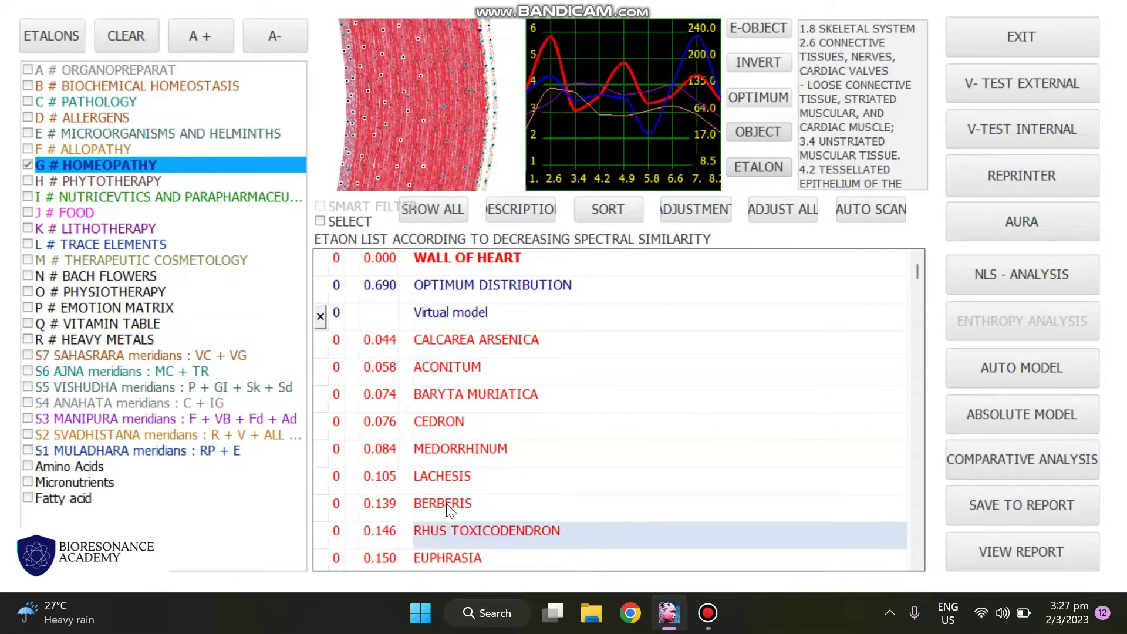
left_click(459, 340)
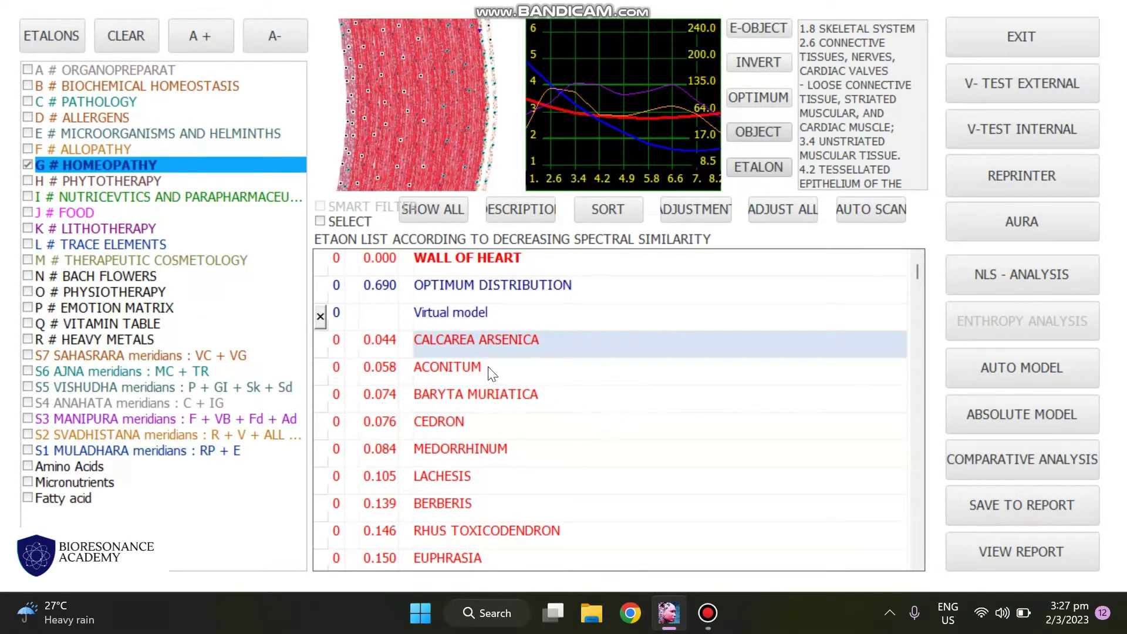
left_click(1024, 181)
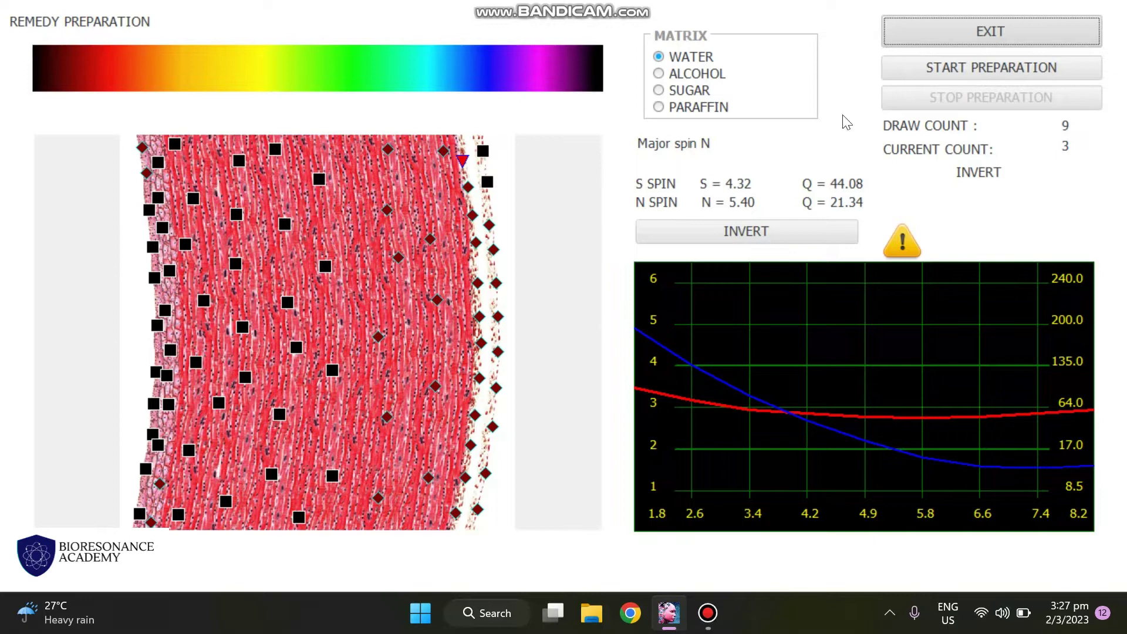
left_click(993, 30)
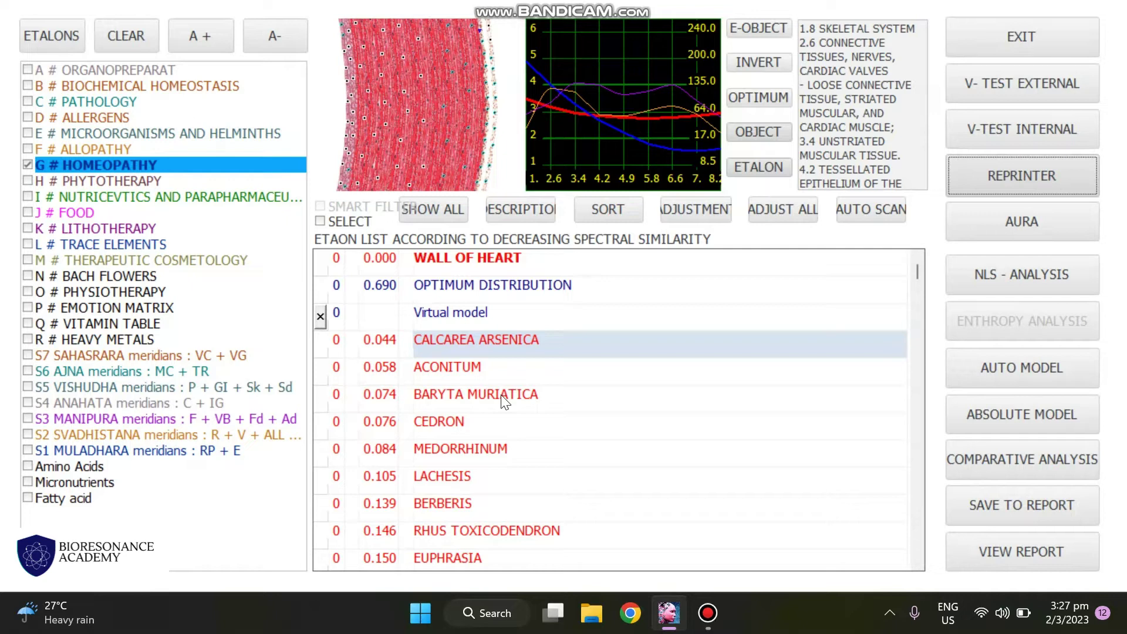
Step: Swap the homeopathy results for Physiotherapy programs and open IRREGULAR HEARTBEAT's details
left_click(117, 31)
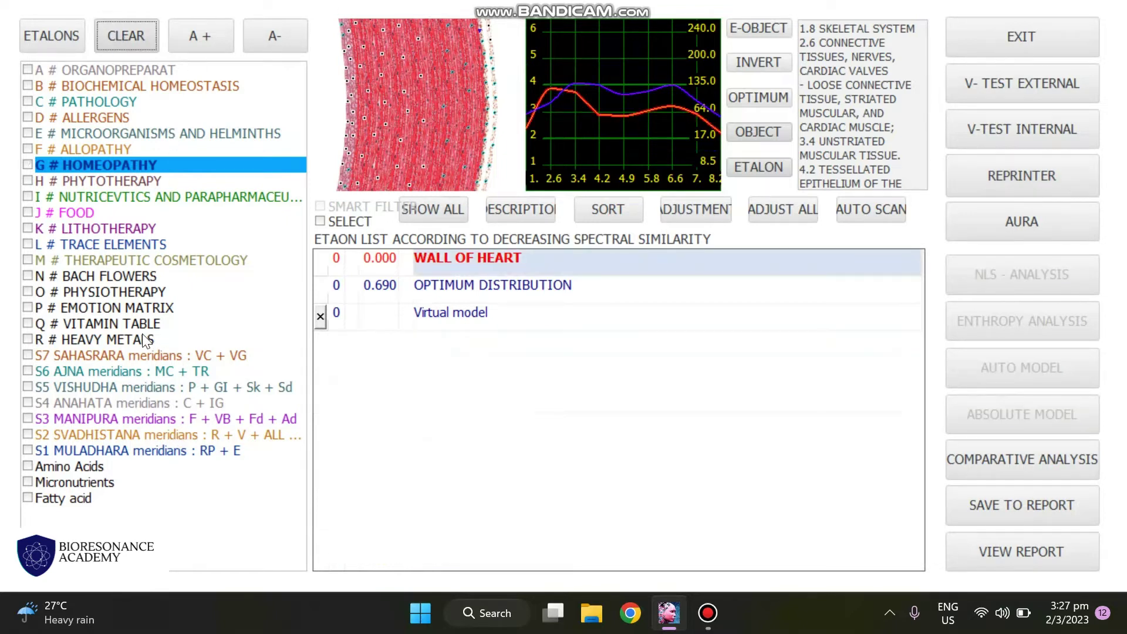
left_click(128, 291)
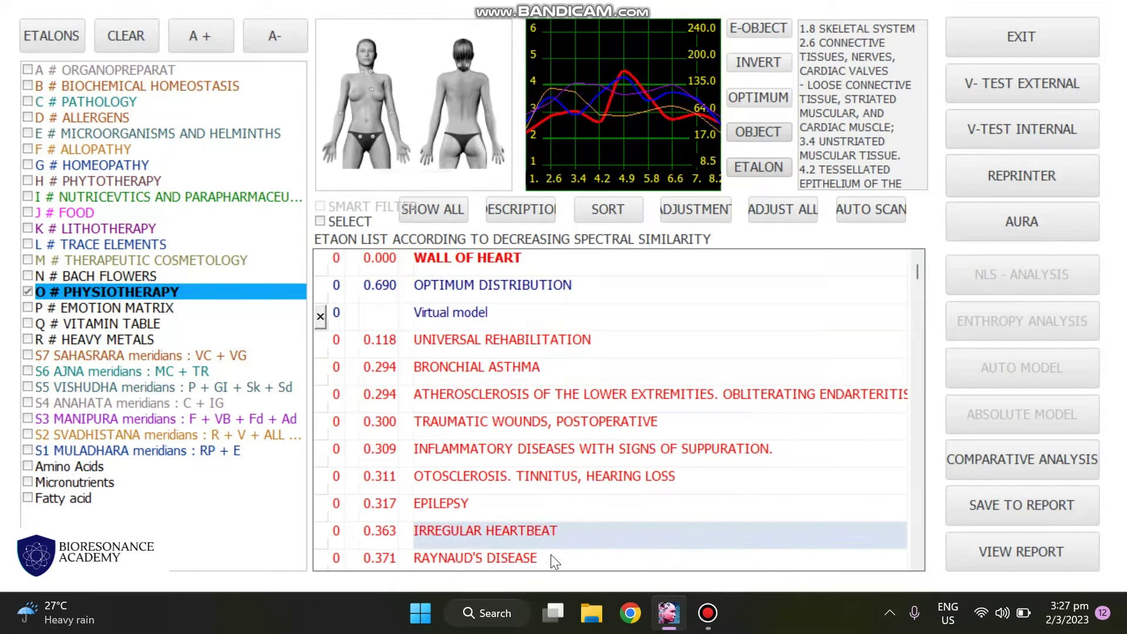
scroll(550, 555, "down", 2)
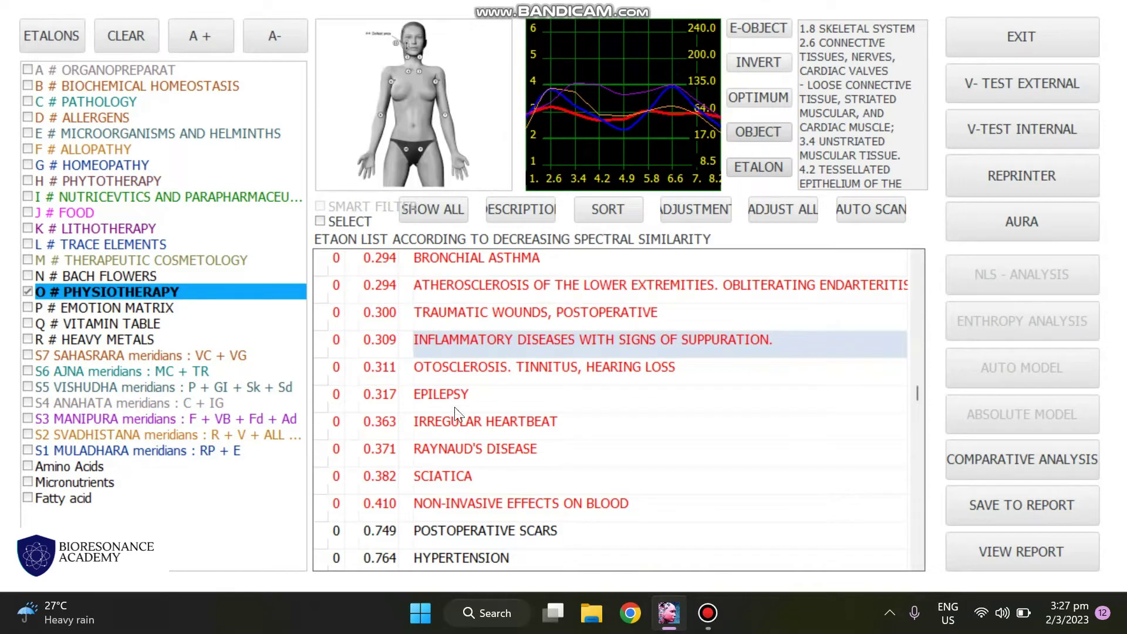
double_click(470, 424)
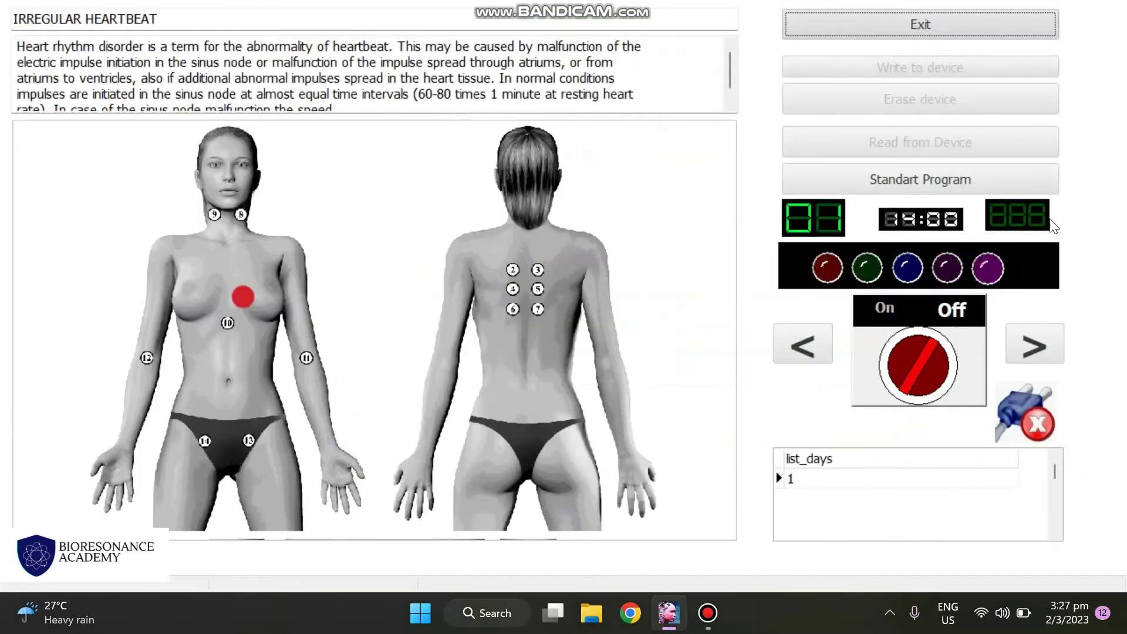
Step: Browse the standard programs from ACNE onward and load ISCHEMIC HEART DISEASE with its 18:00 timer
left_click(998, 179)
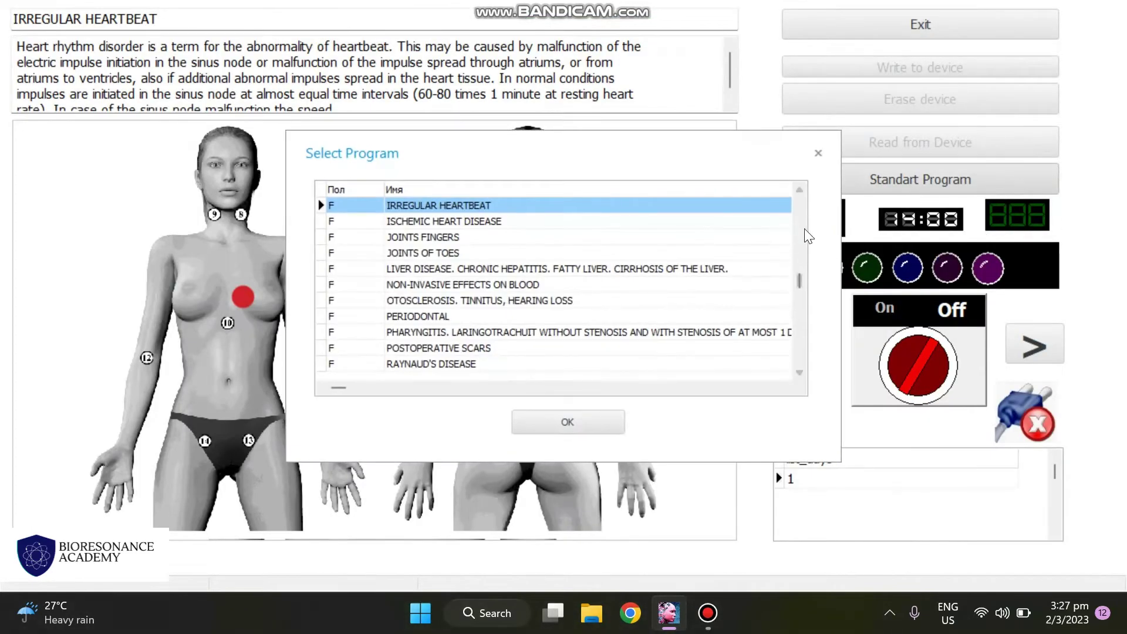
key("Page_Up")
key("Page_Up")
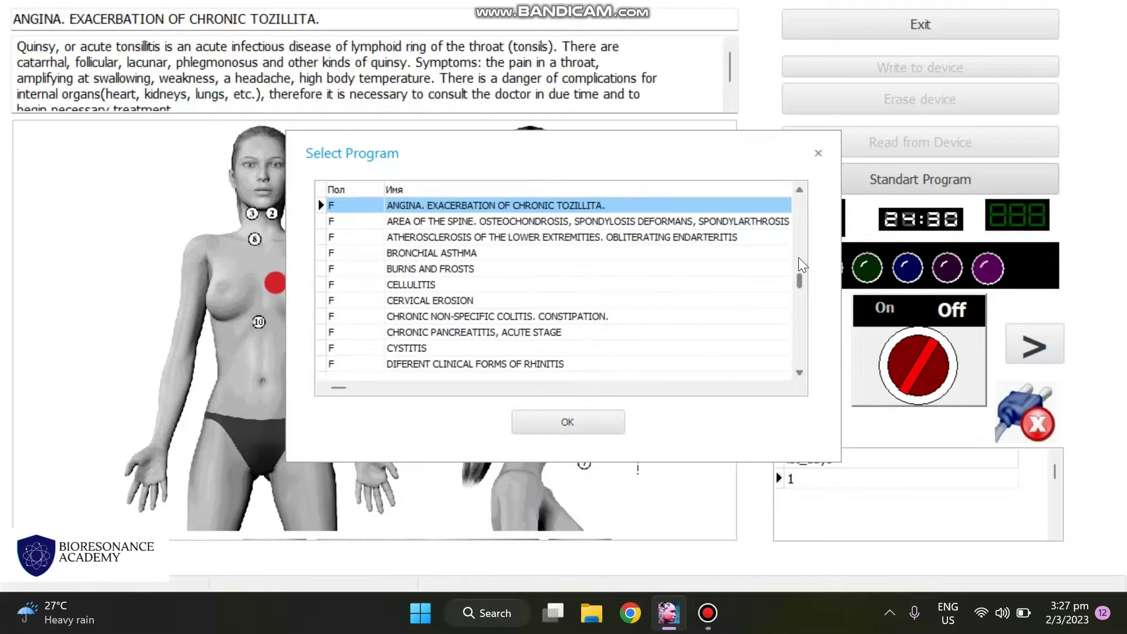
key("Page_Down")
key("Home")
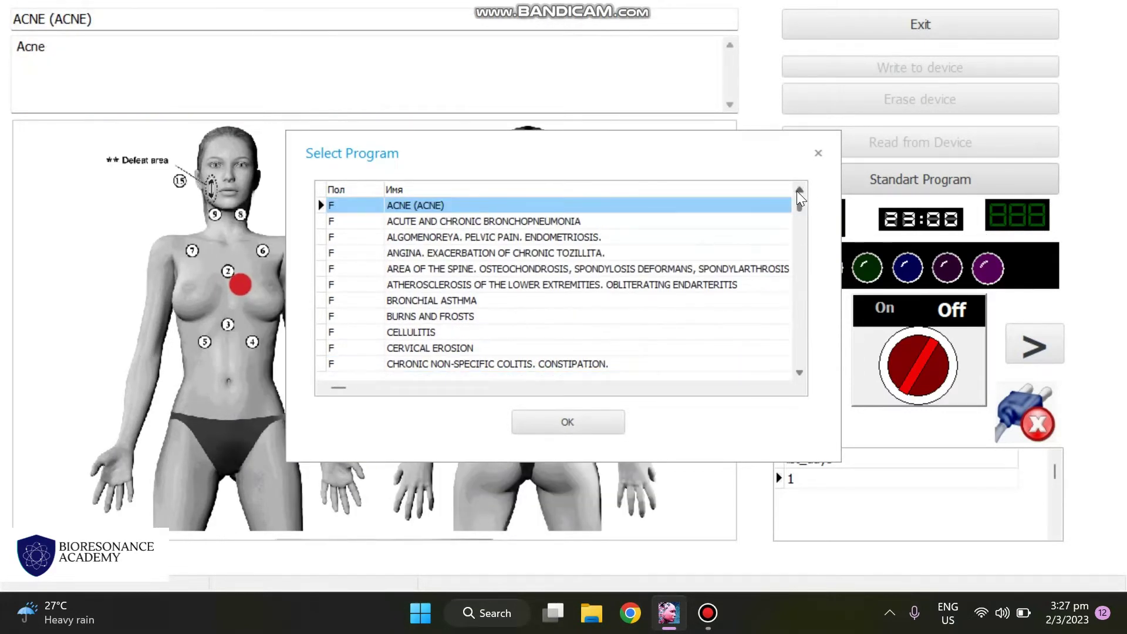
left_click(801, 247)
key("Page_Down")
key("Page_Down")
key("Page_Down")
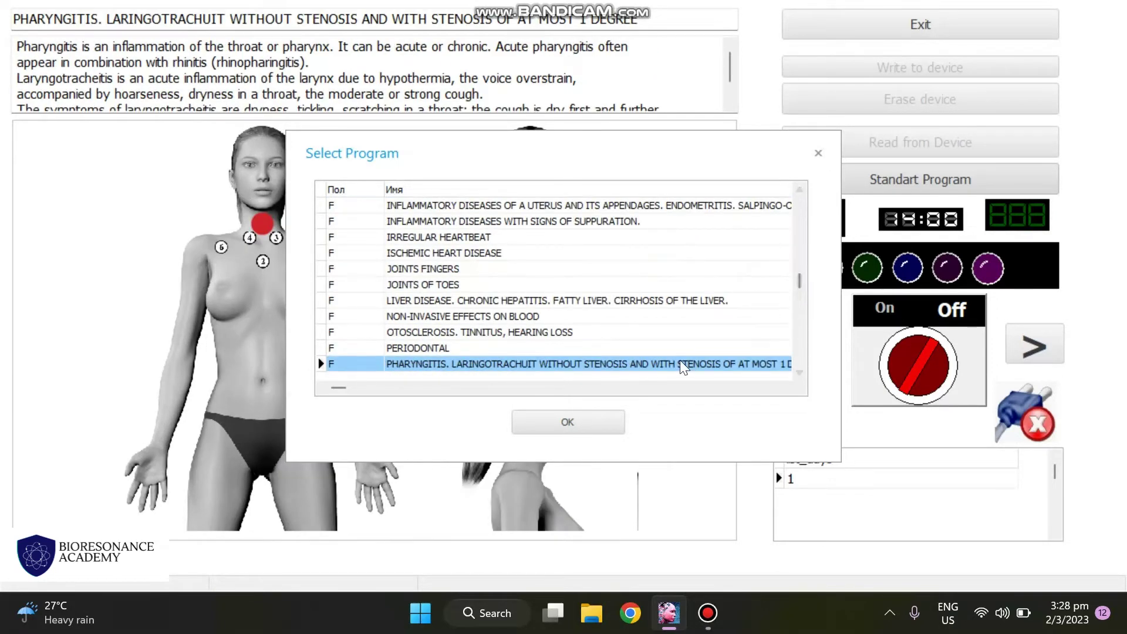
left_click(682, 351)
left_click(693, 317)
left_click(689, 337)
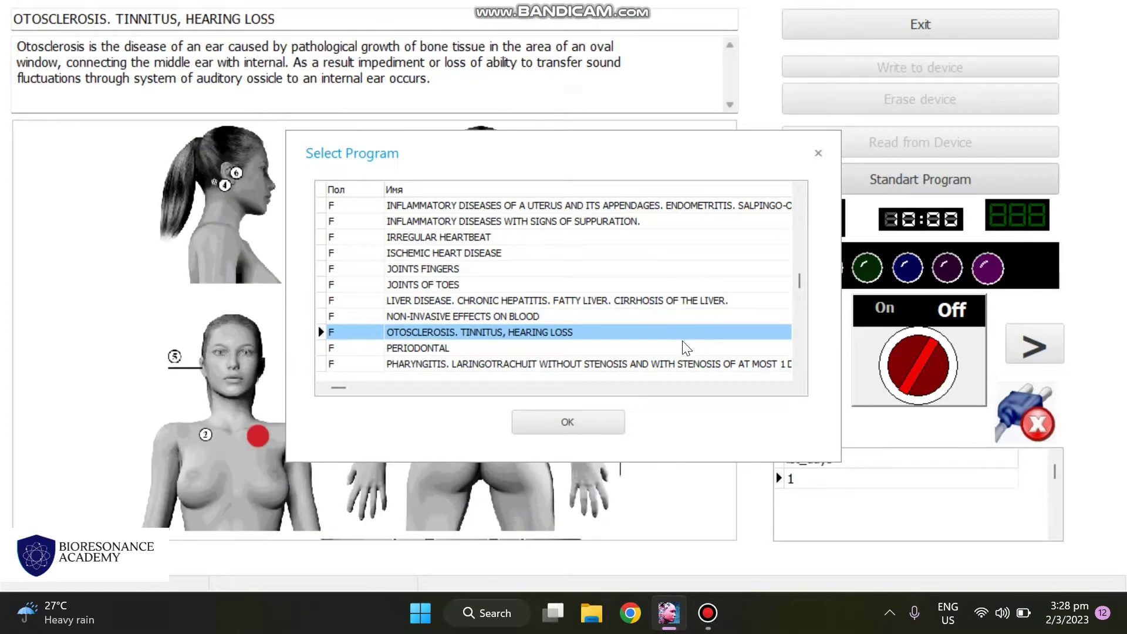
left_click(460, 237)
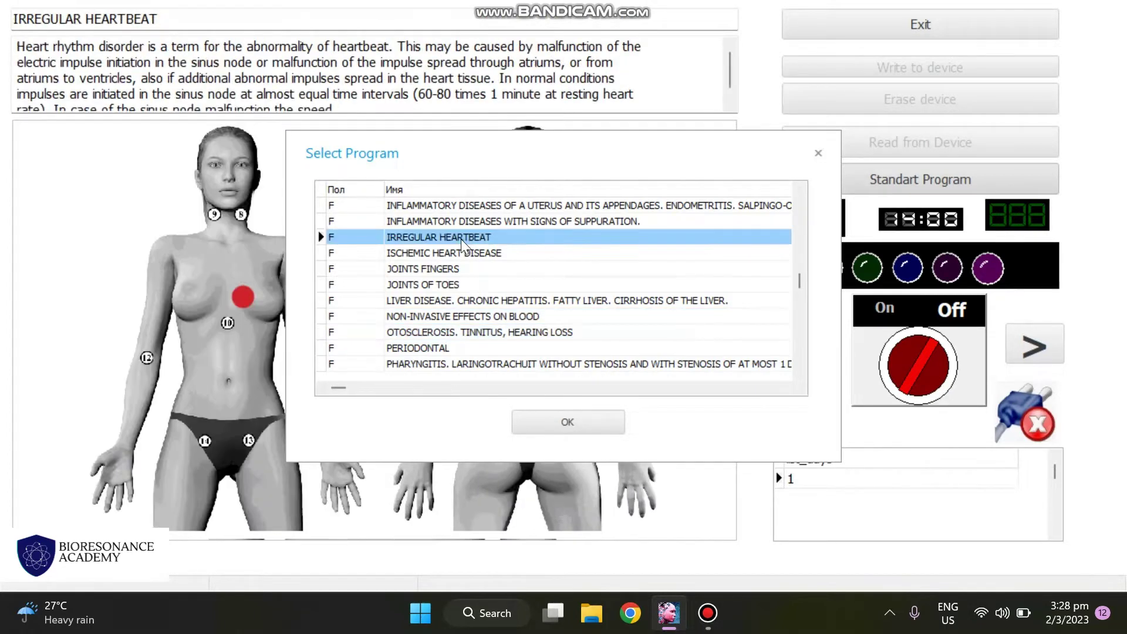
left_click(425, 256)
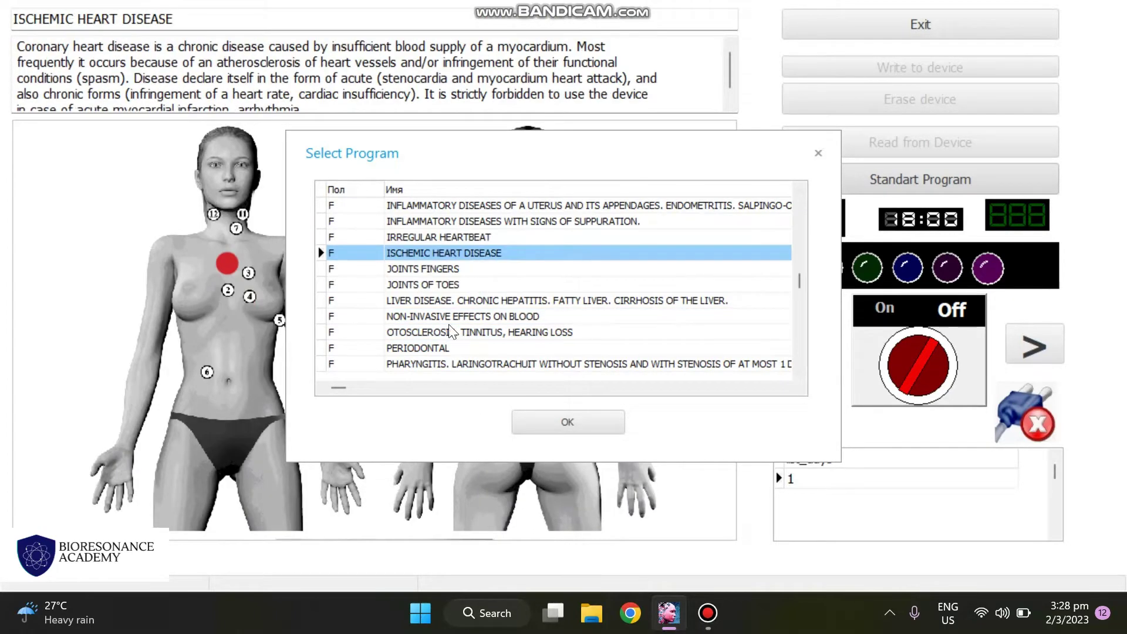
left_click(566, 424)
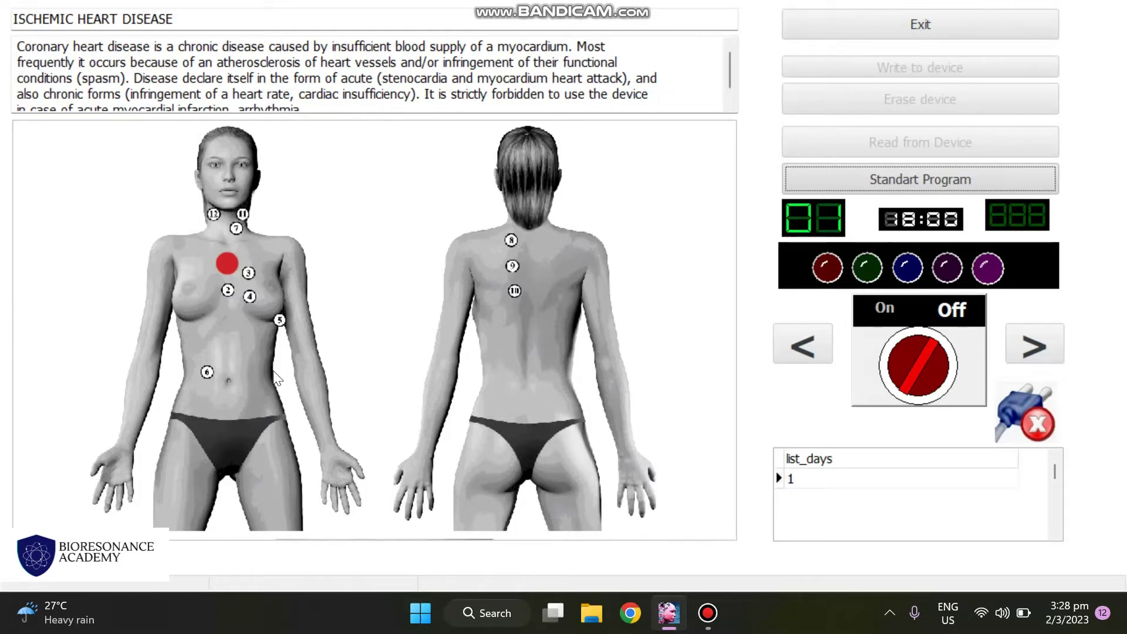
Step: Close the heart windows, search the cards for 'blood', and run the BLOOD CELLS etalon test
left_click(843, 23)
left_click(1027, 56)
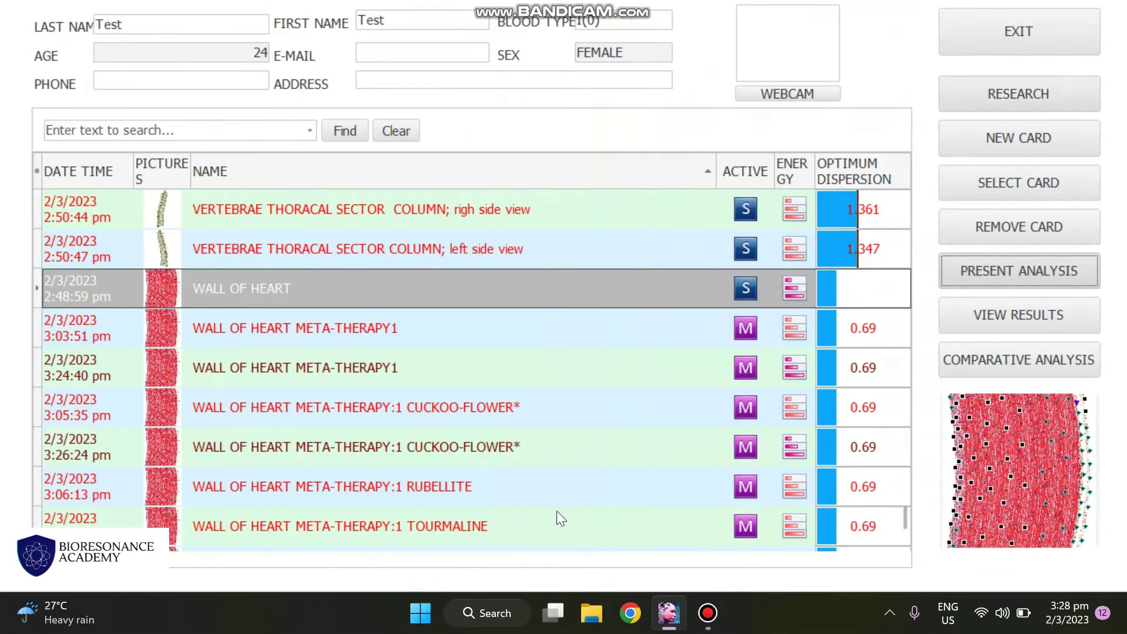
left_click_drag(911, 515, 927, 199)
left_click(261, 127)
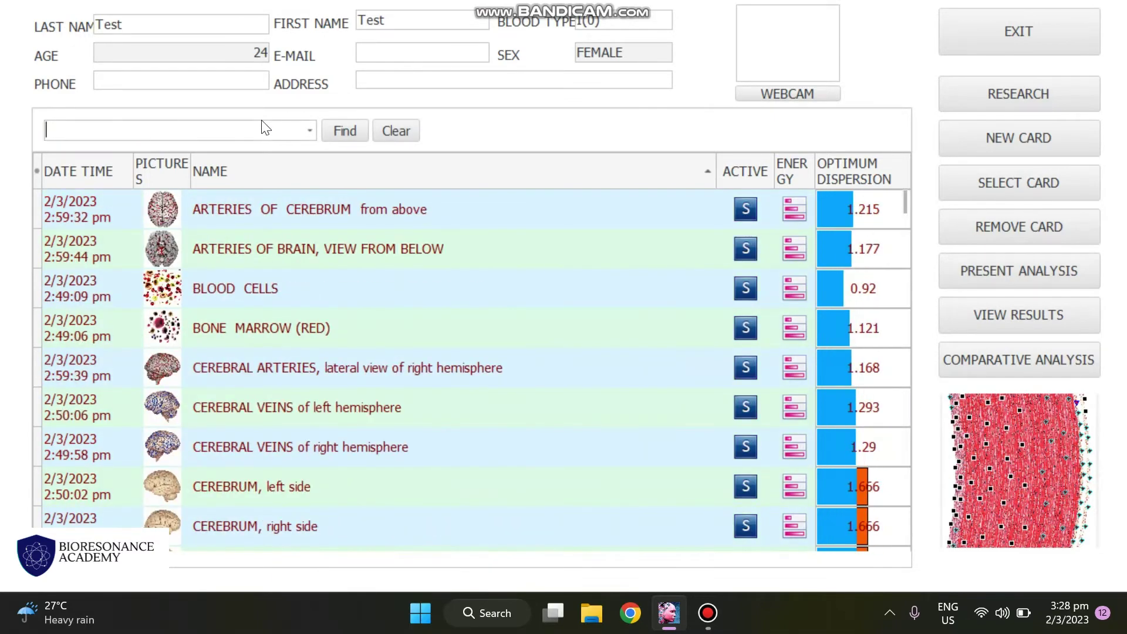
type("blood")
key("Return")
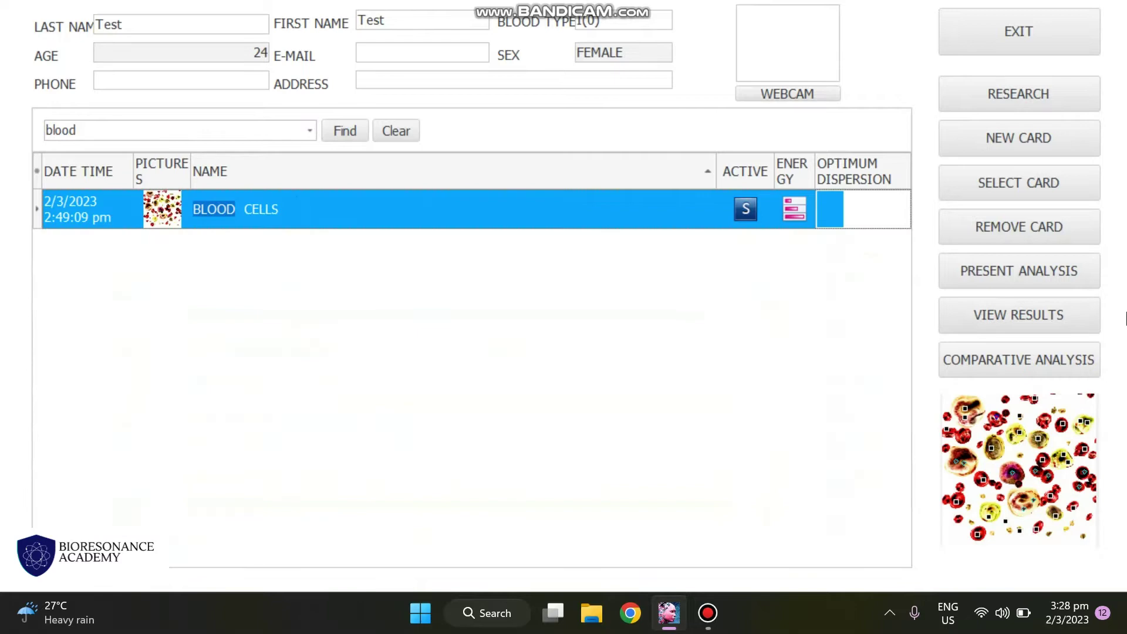
left_click(1060, 278)
left_click(834, 56)
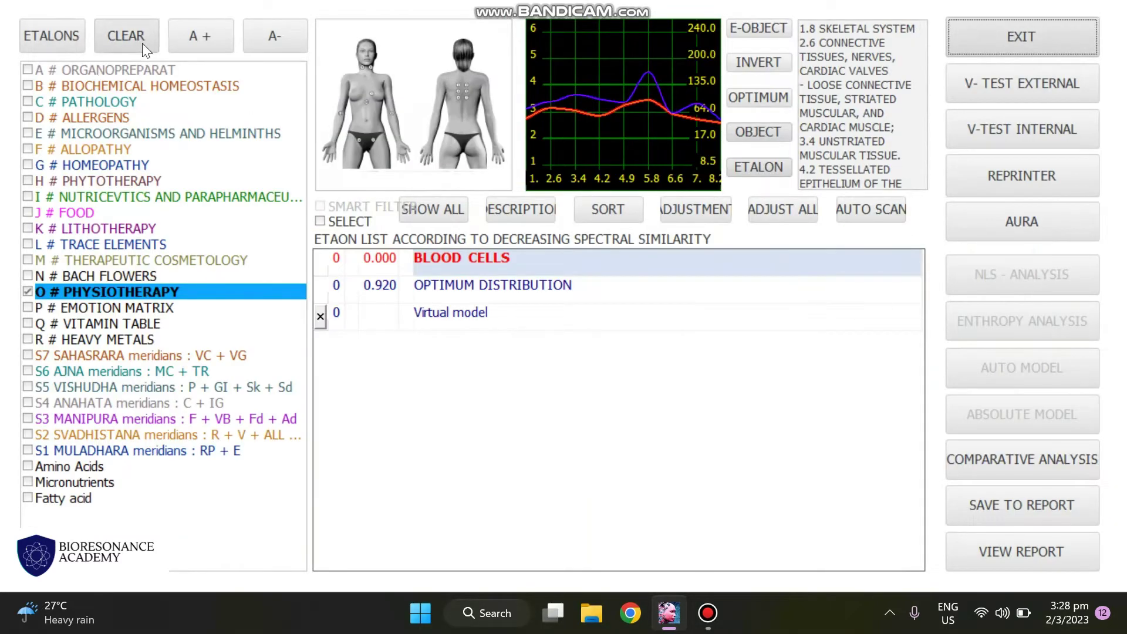
Step: Clear O # PHYSIOTHERAPY and check Micronutrients for the BLOOD CELLS test
left_click(142, 43)
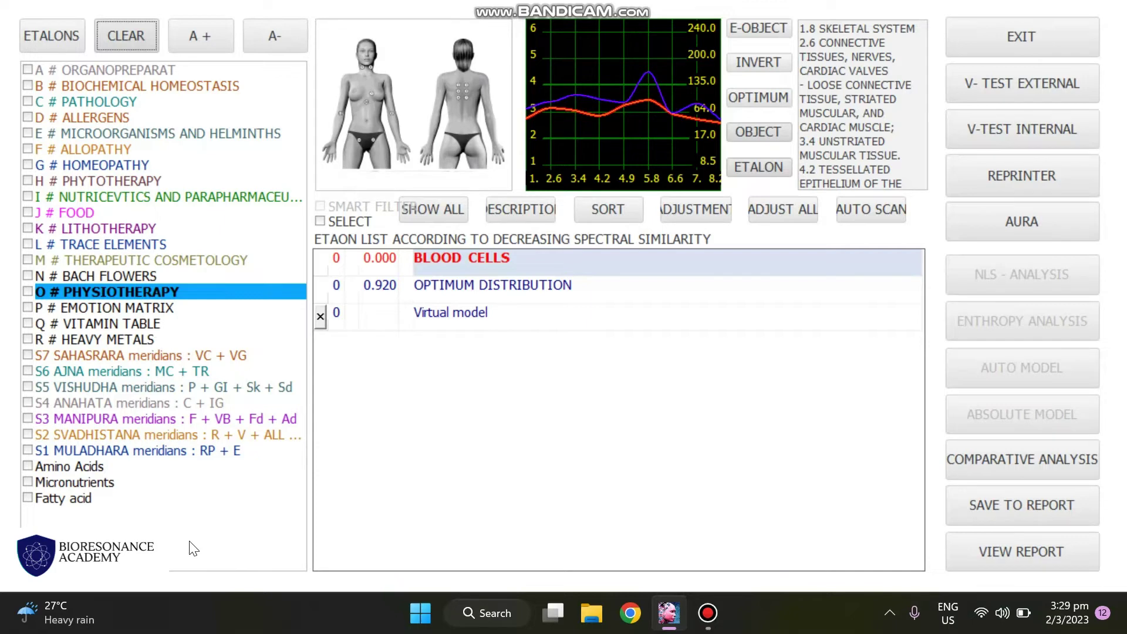
left_click(48, 483)
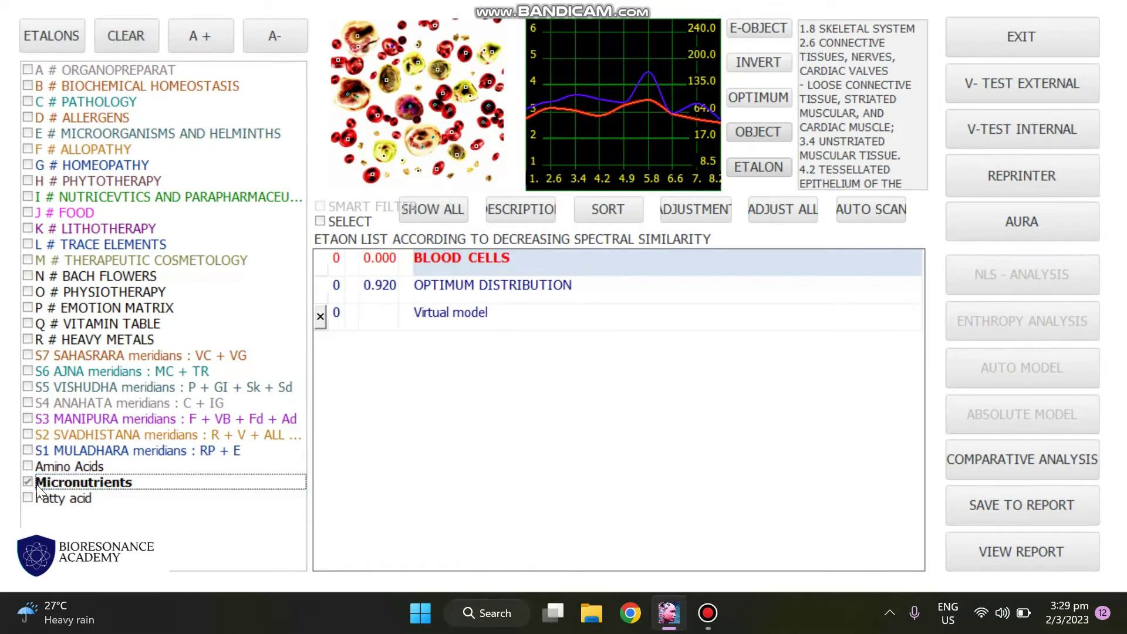
Step: Select the Boron through Manganese micronutrient deficiencies and save them to the report
left_click(437, 209)
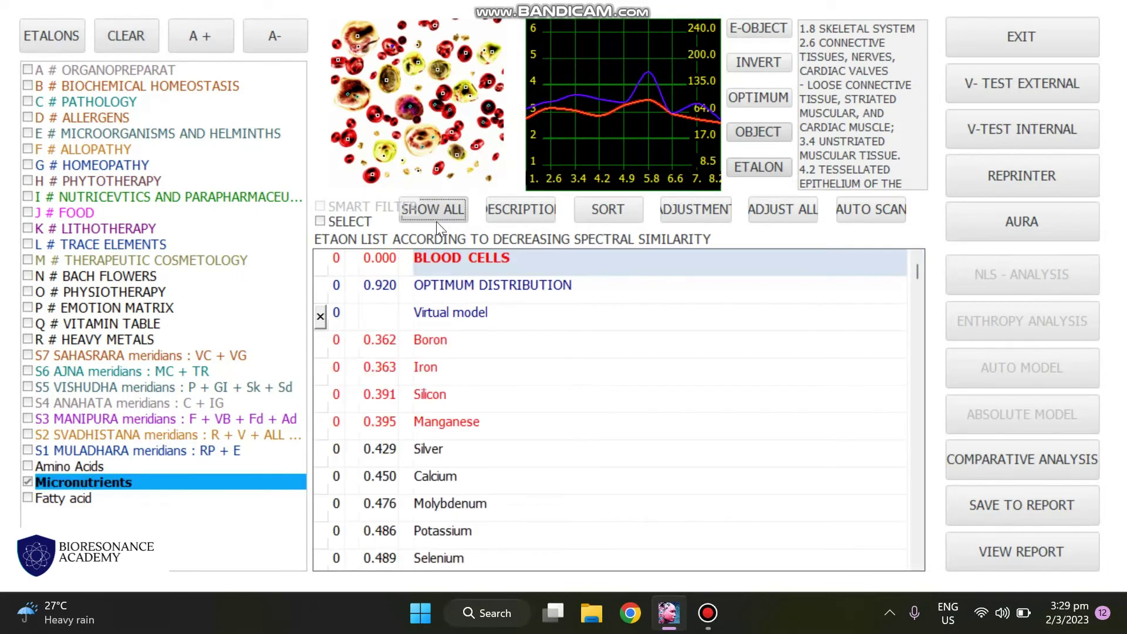
left_click(454, 342)
left_click(448, 354)
left_click(445, 340)
left_click_drag(446, 341, 457, 426)
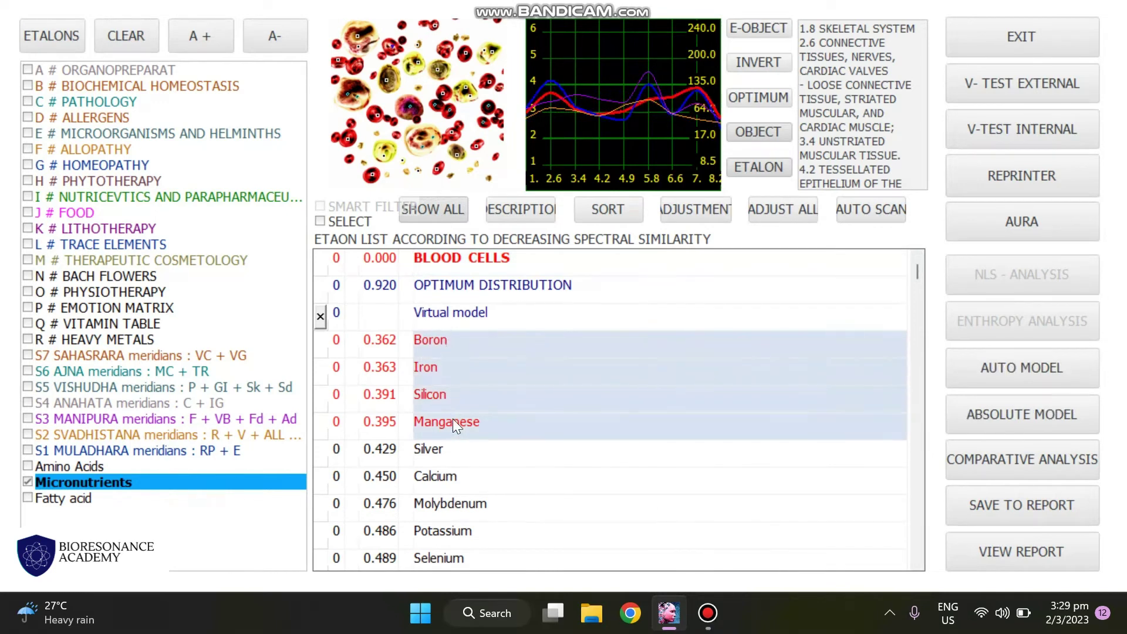
left_click(975, 501)
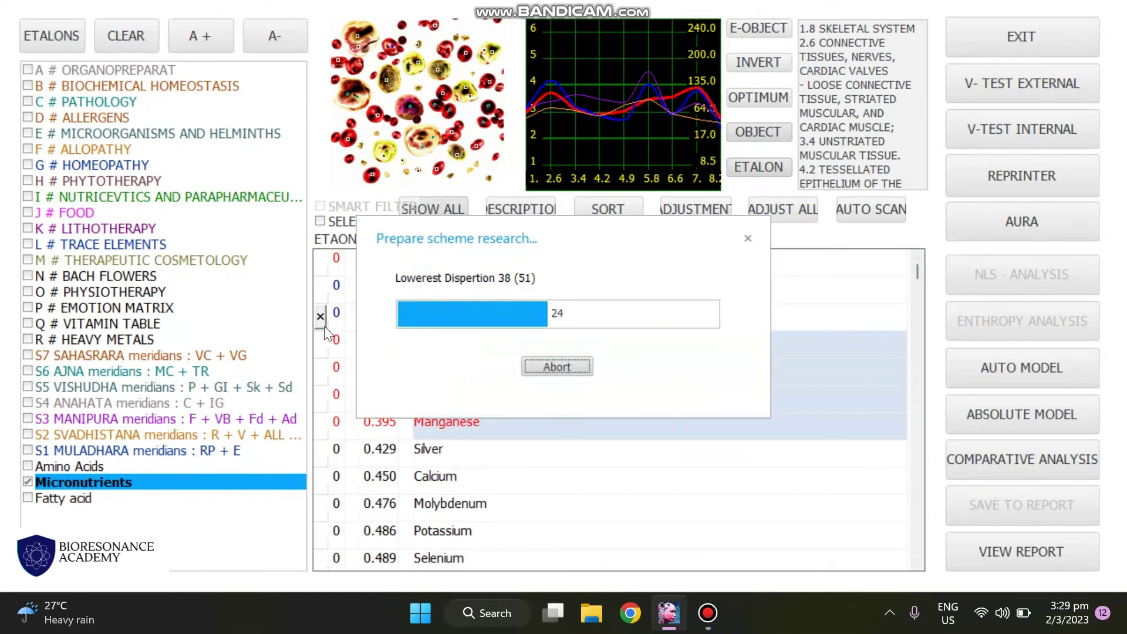
left_click(489, 350)
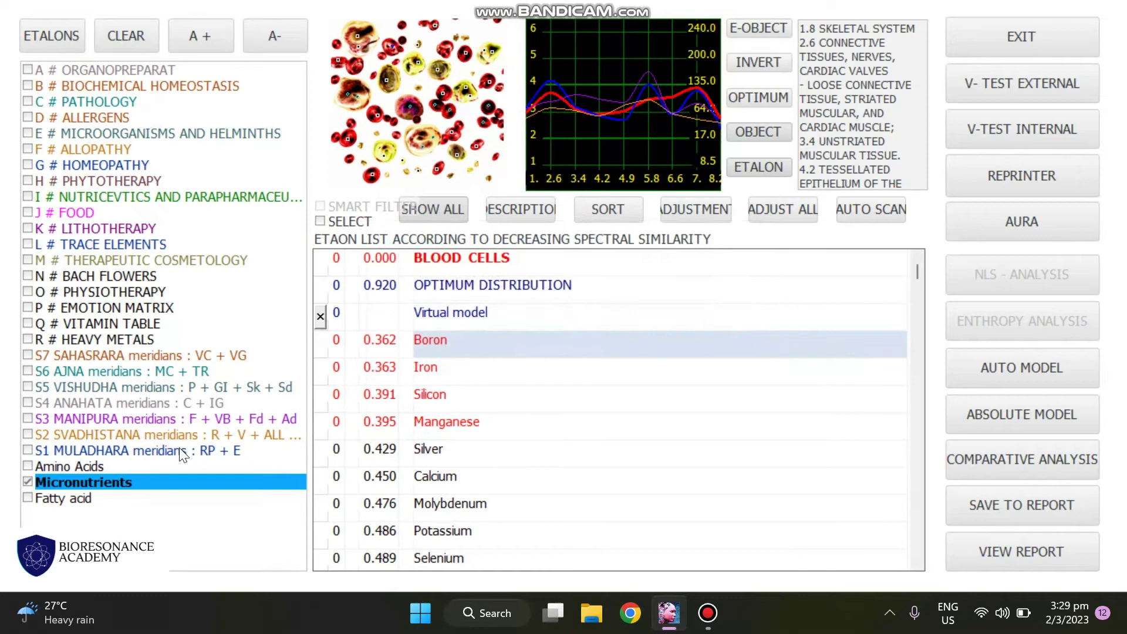
Step: Replace Micronutrients with the Fatty acid etalons and save those results to the report
left_click(98, 485)
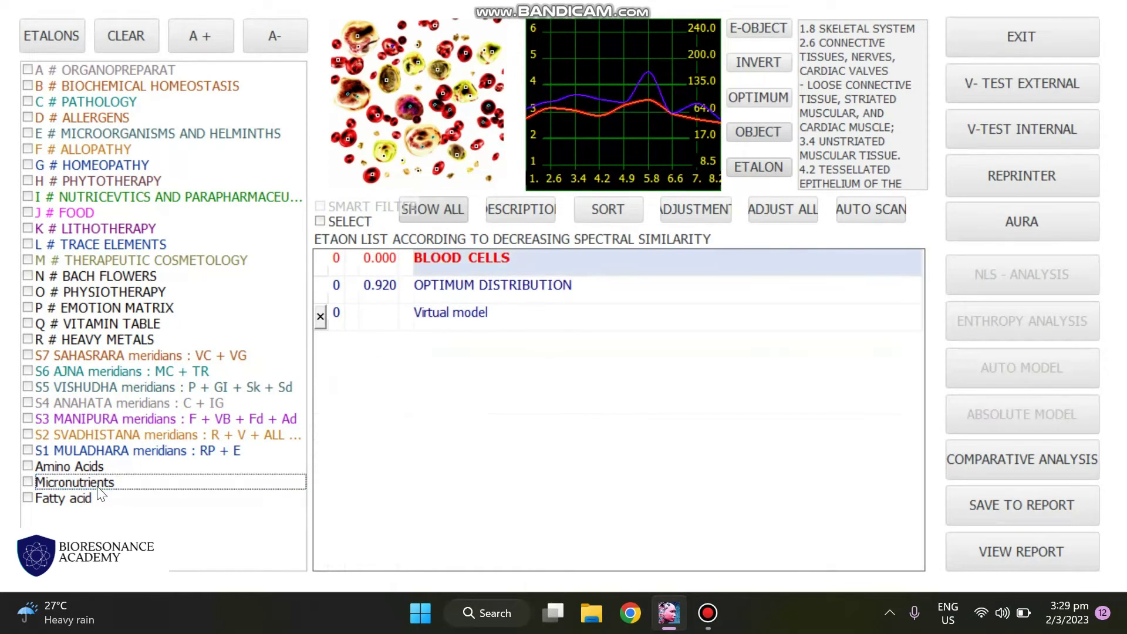
left_click(44, 501)
left_click(44, 505)
left_click(436, 352)
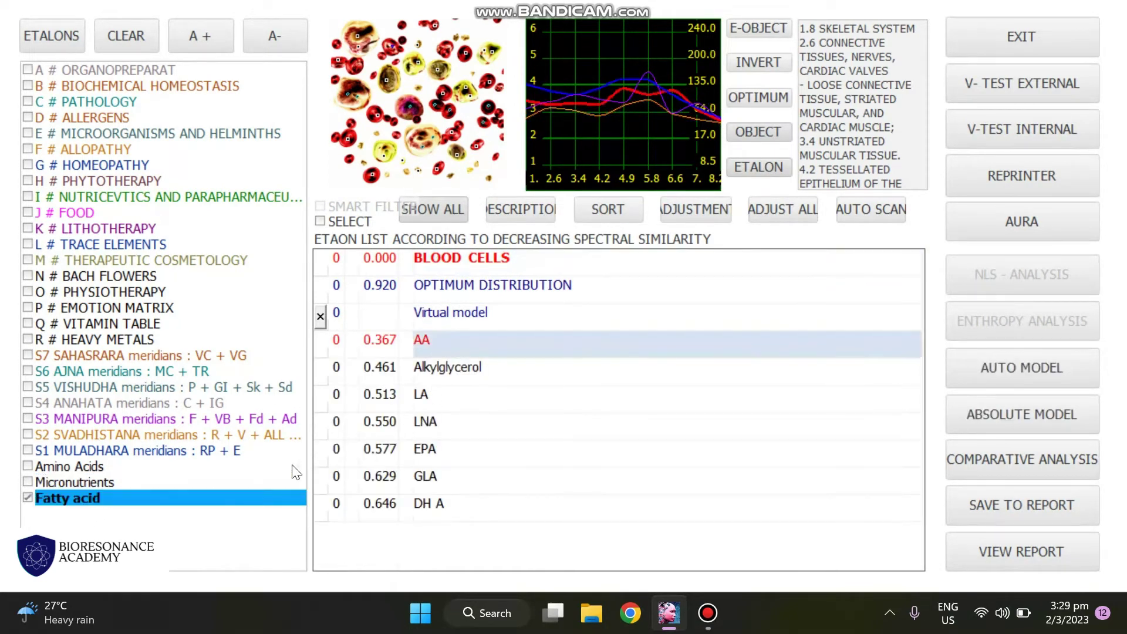
left_click(995, 504)
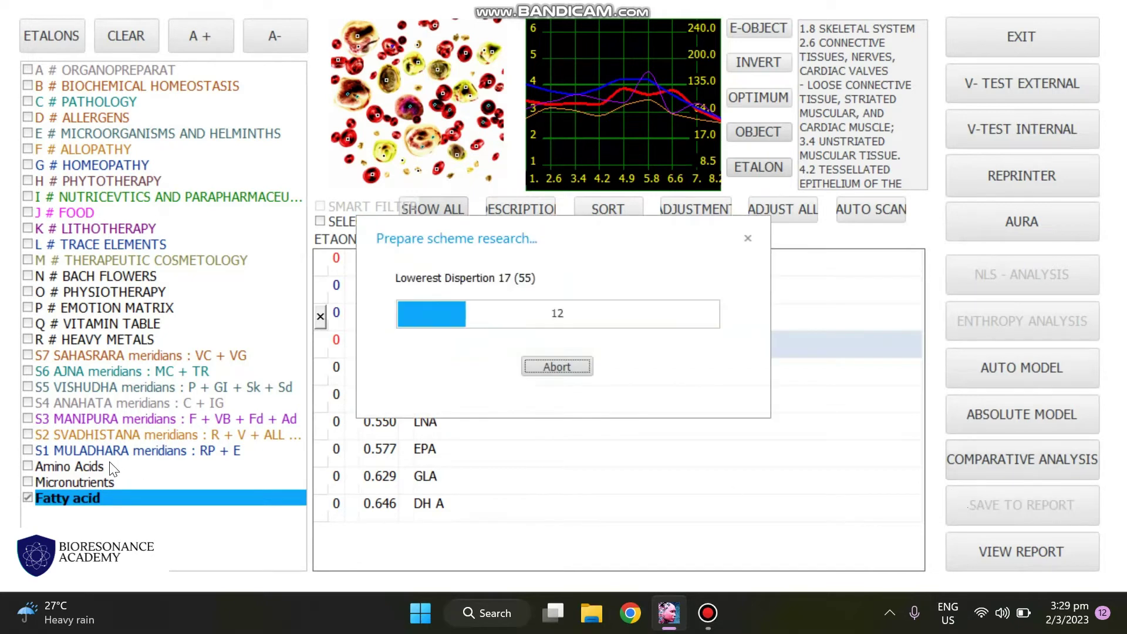
Step: Switch to Amino Acids and save L. Isoleucine through L. Carnitine to the report
left_click(104, 496)
left_click(80, 467)
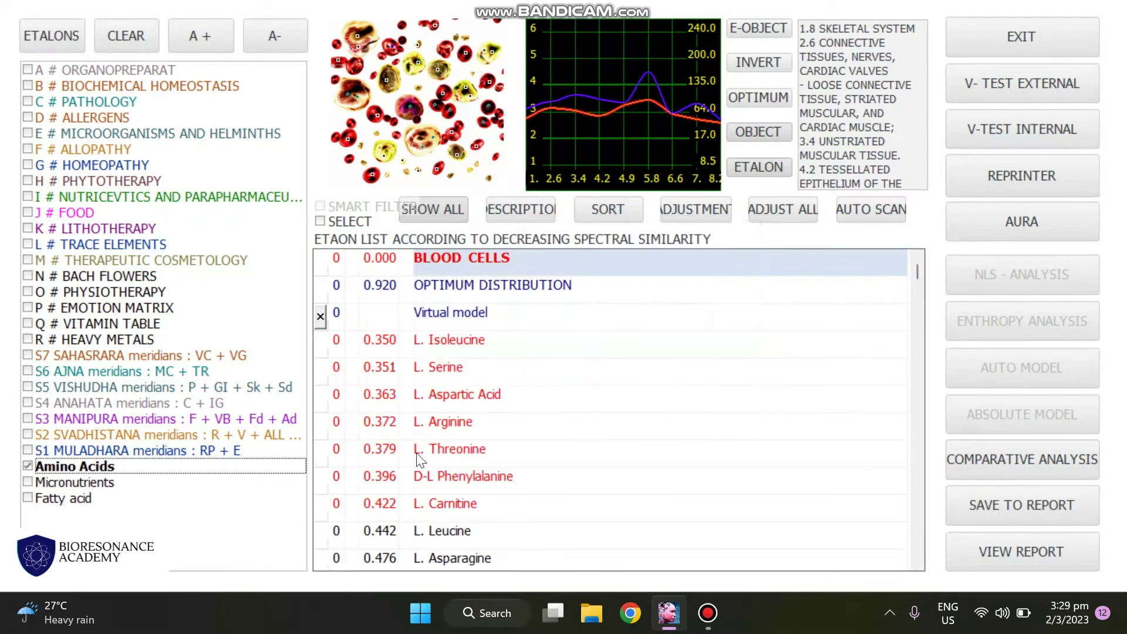
left_click(488, 501, "shift")
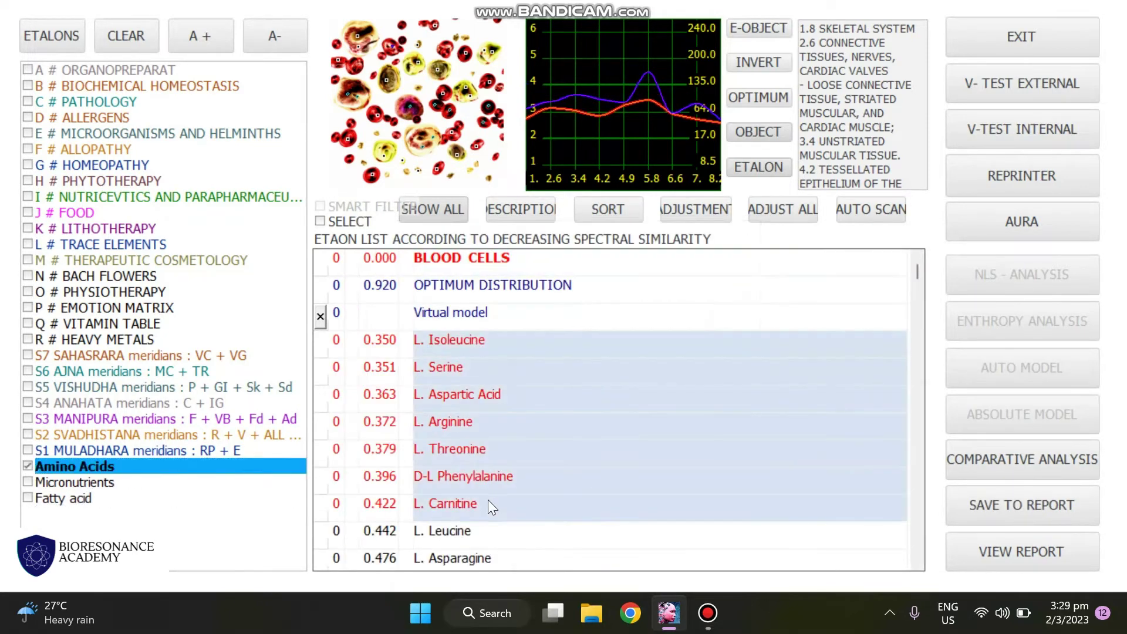
left_click(999, 512)
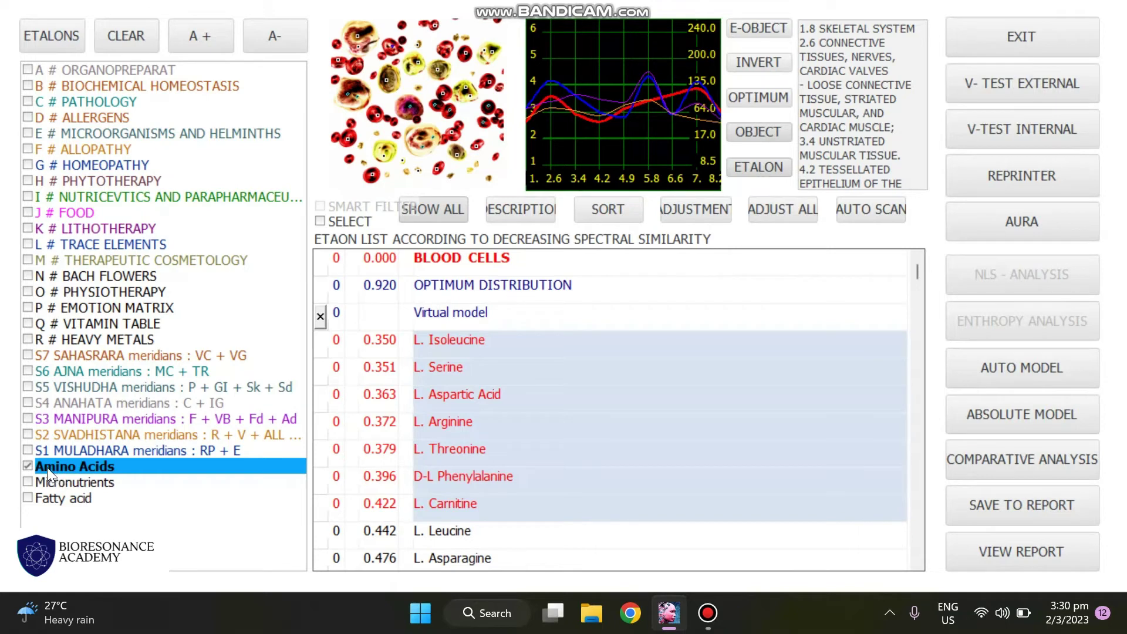
Step: Add Fatty acid and Micronutrients to the amino acids, review the combined list, then clear all groups
left_click(121, 499)
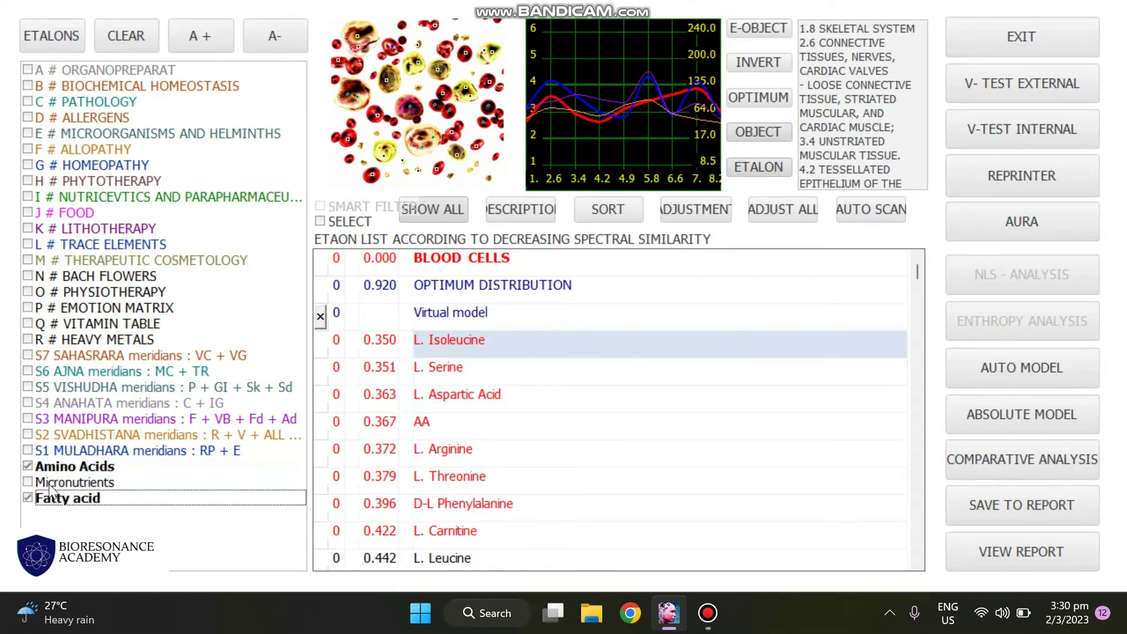
left_click(47, 484)
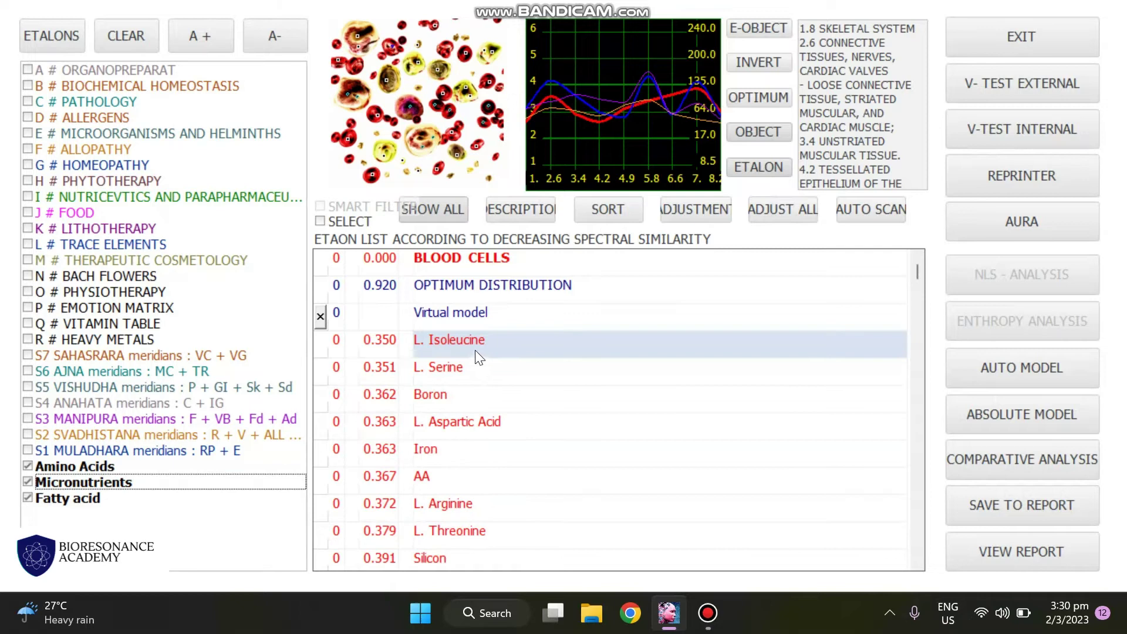
scroll(487, 516, "down", 2)
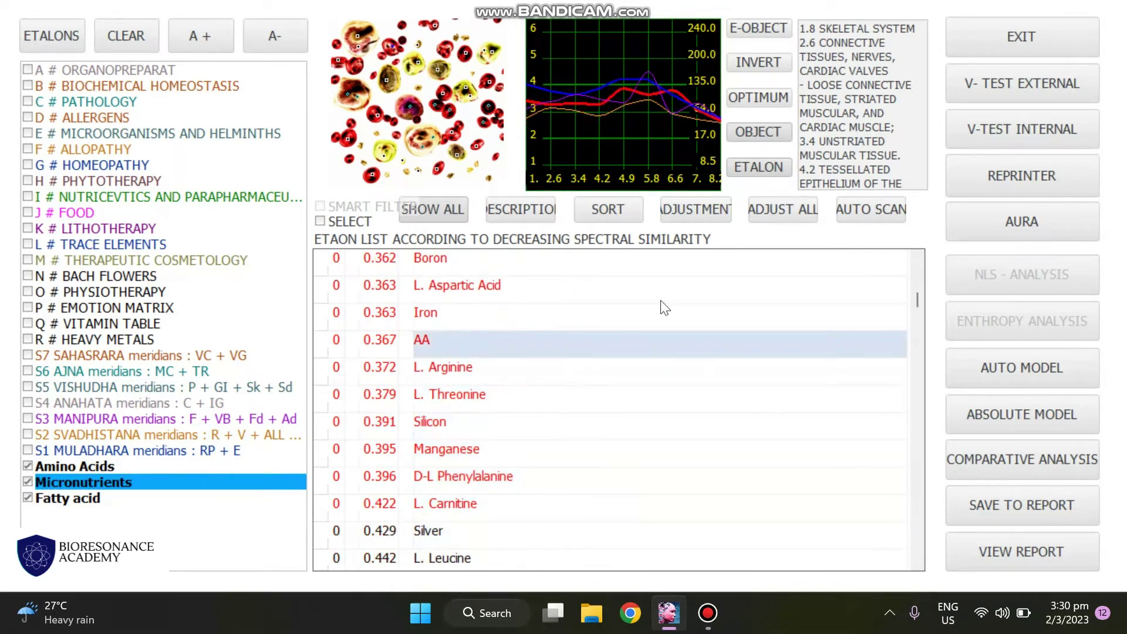
left_click(917, 267)
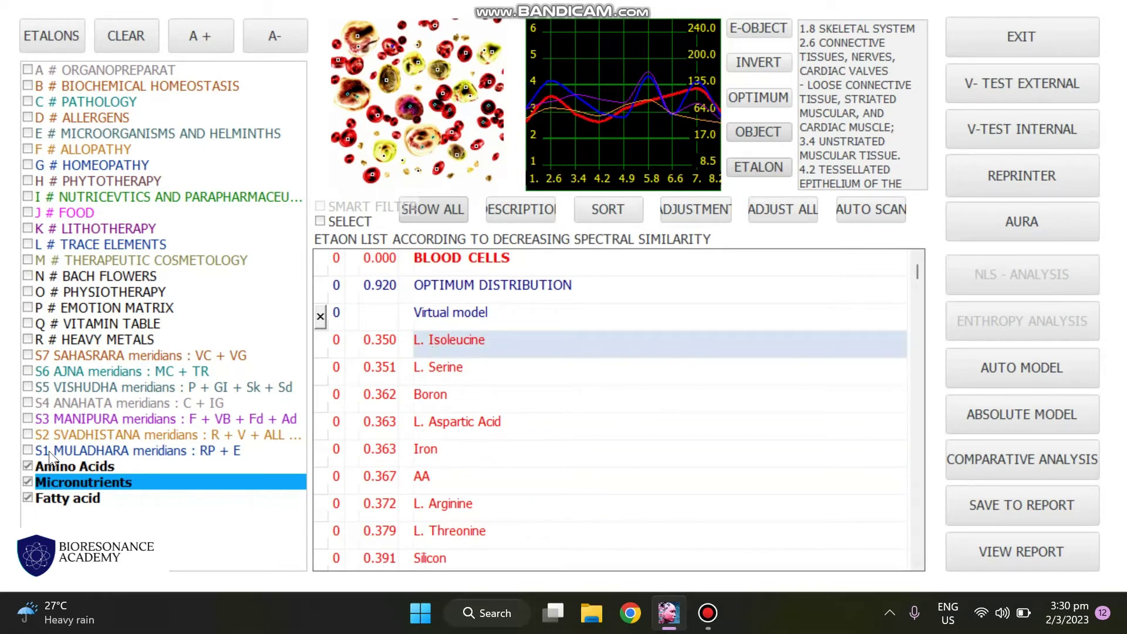
left_click(140, 34)
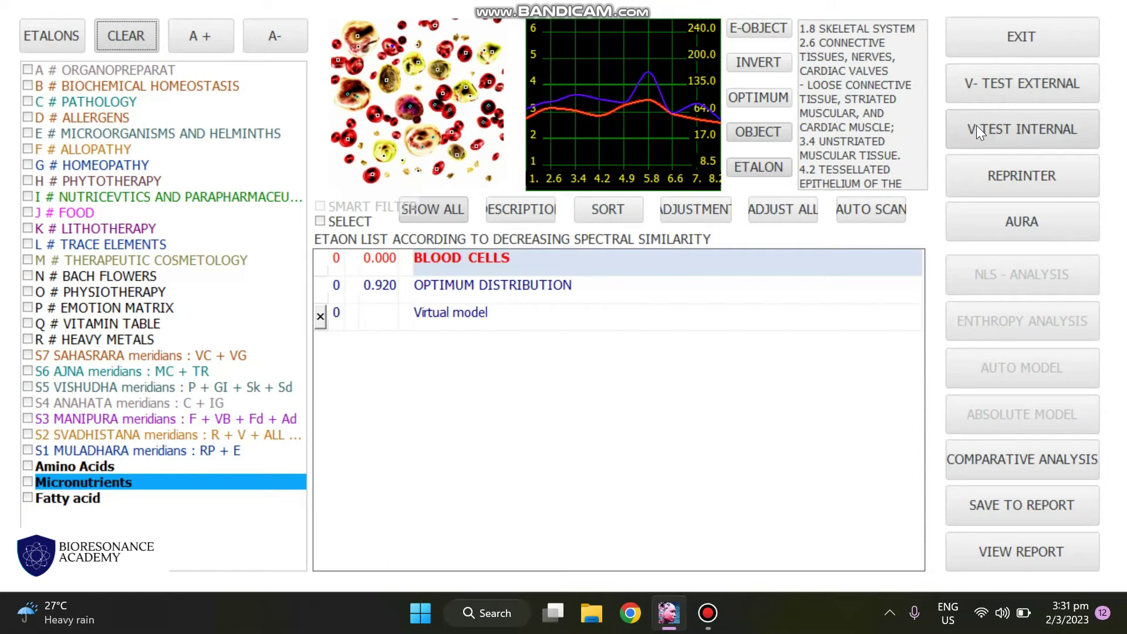
left_click(1006, 84)
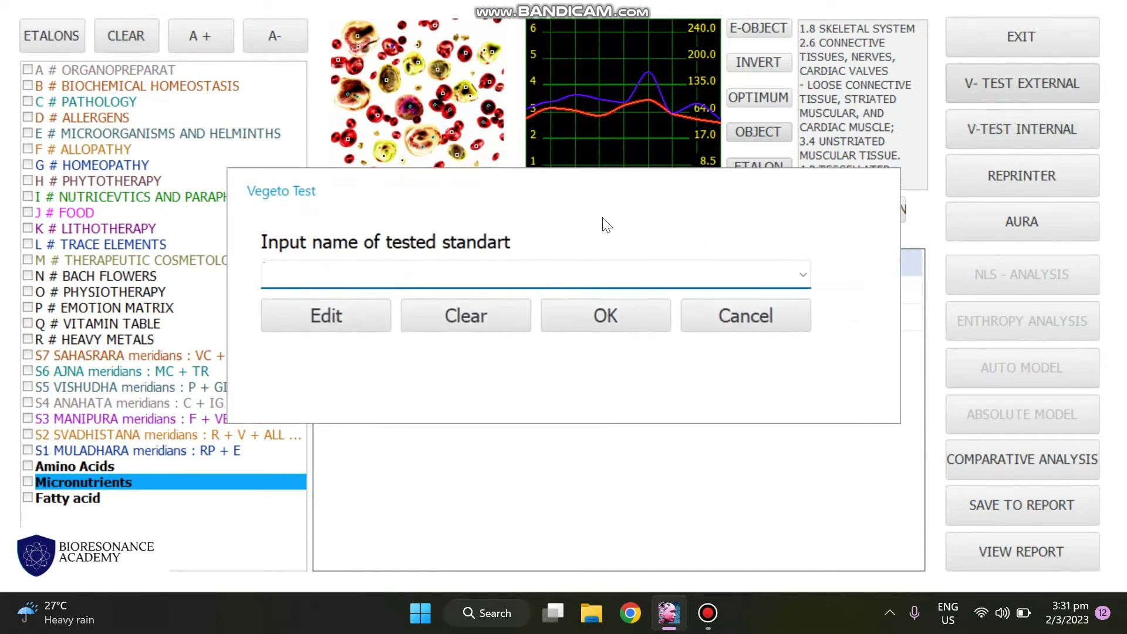
left_click(724, 324)
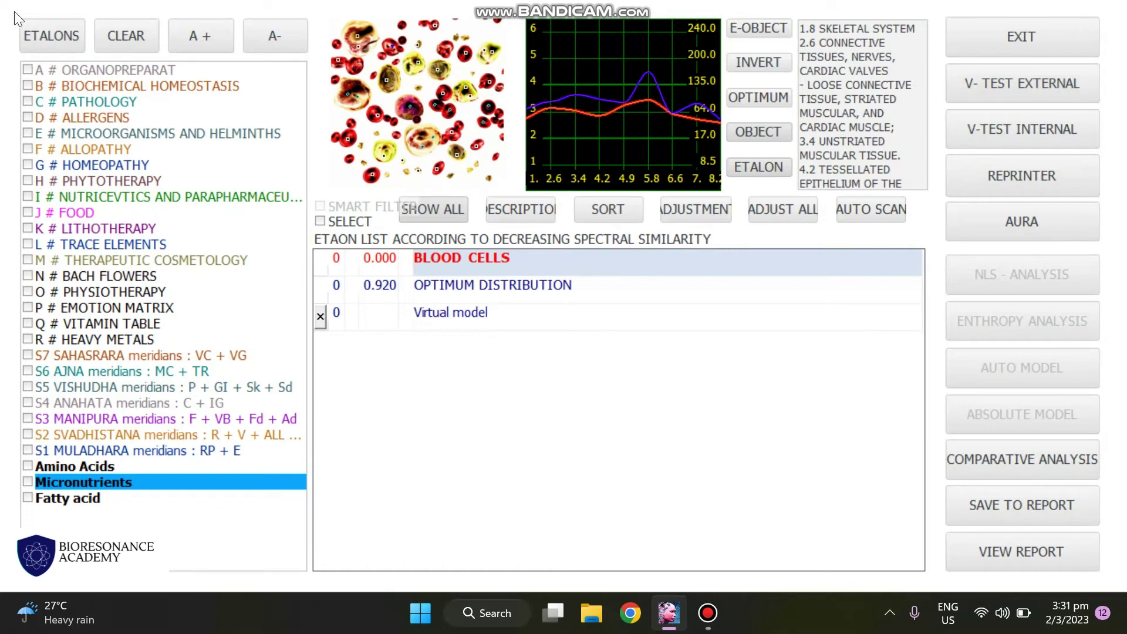
left_click(61, 28)
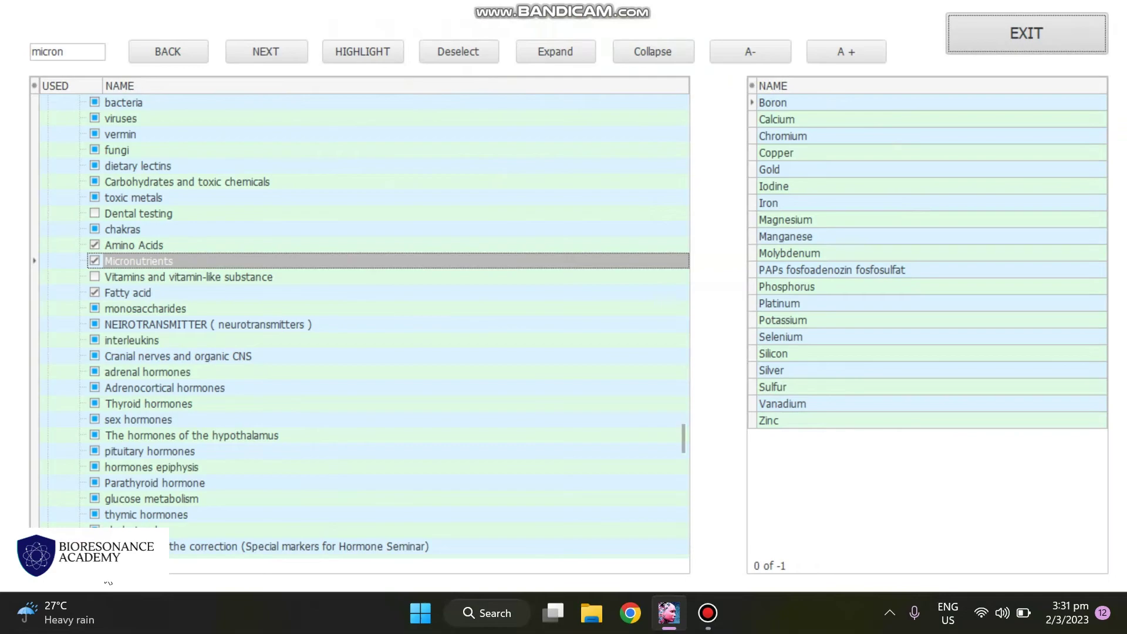
left_click_drag(684, 442, 640, 546)
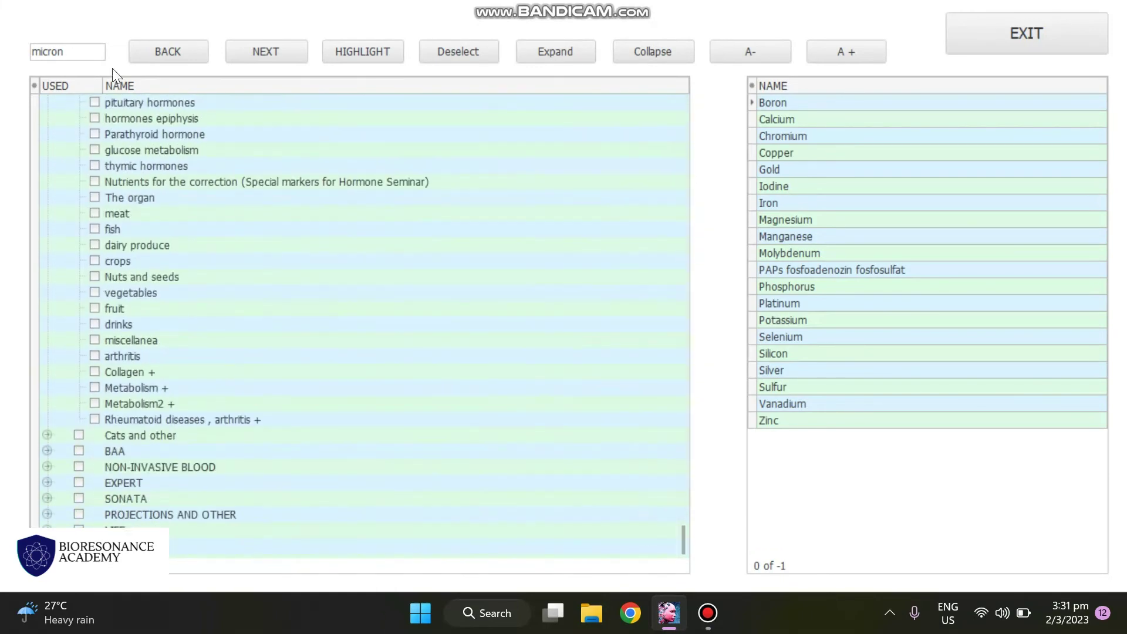
left_click(1097, 47)
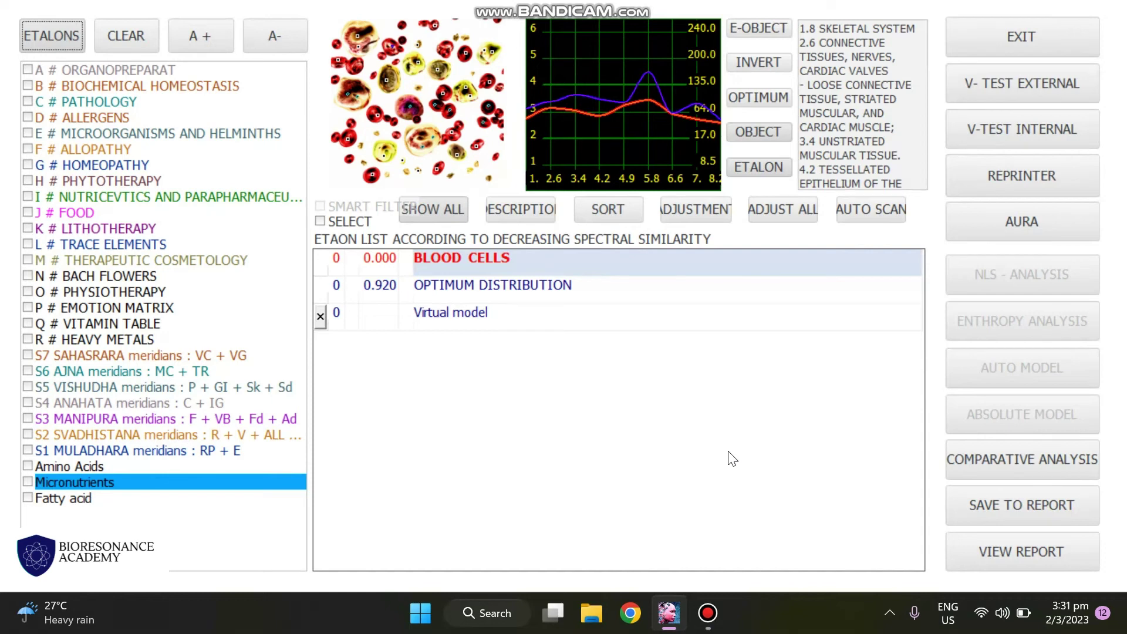
Step: Leave the current comparison and reopen the BLOOD CELLS present analysis etalon test
left_click(1024, 34)
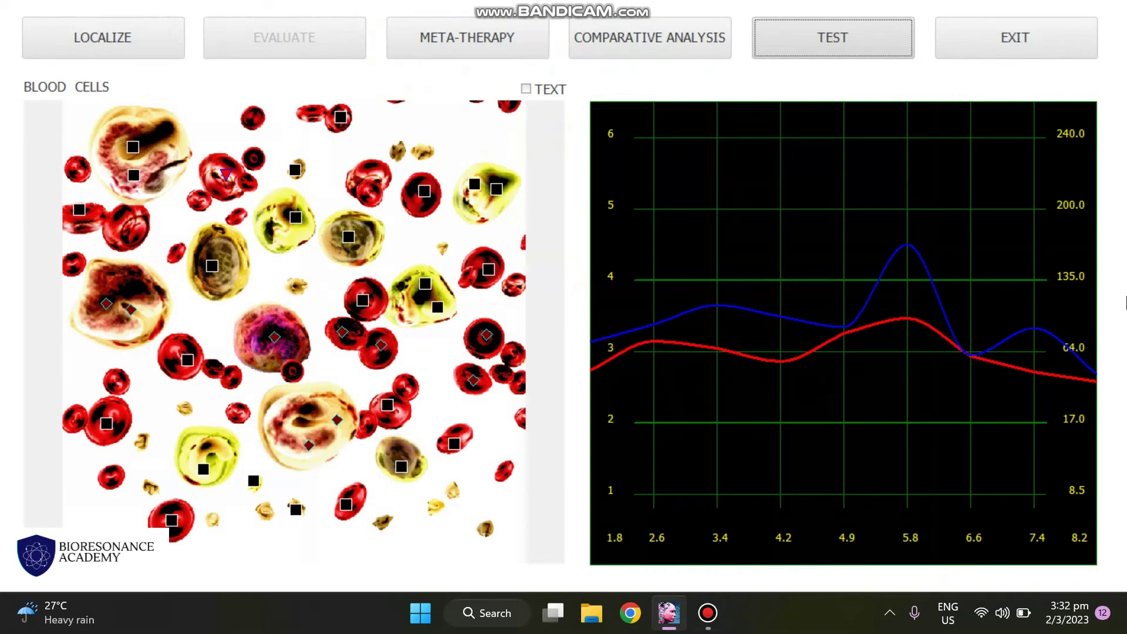
left_click(1070, 48)
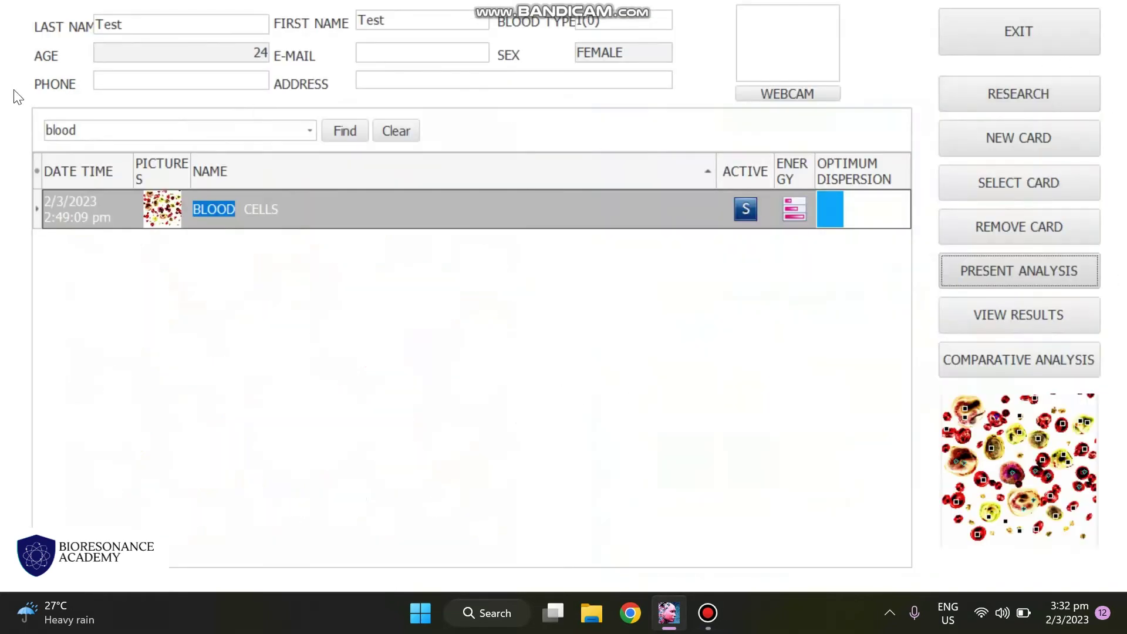
left_click(394, 130)
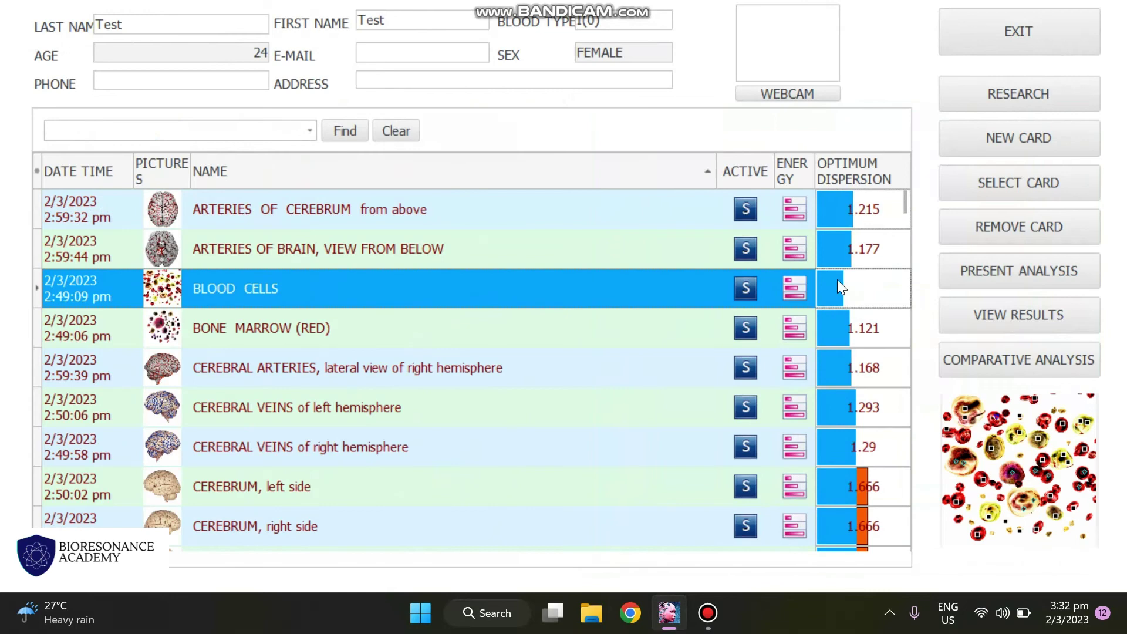
left_click(1048, 269)
left_click(817, 51)
Step: Build a pathology auto-model against ANAEMIA # D, then exit back to the analysis list
left_click(111, 39)
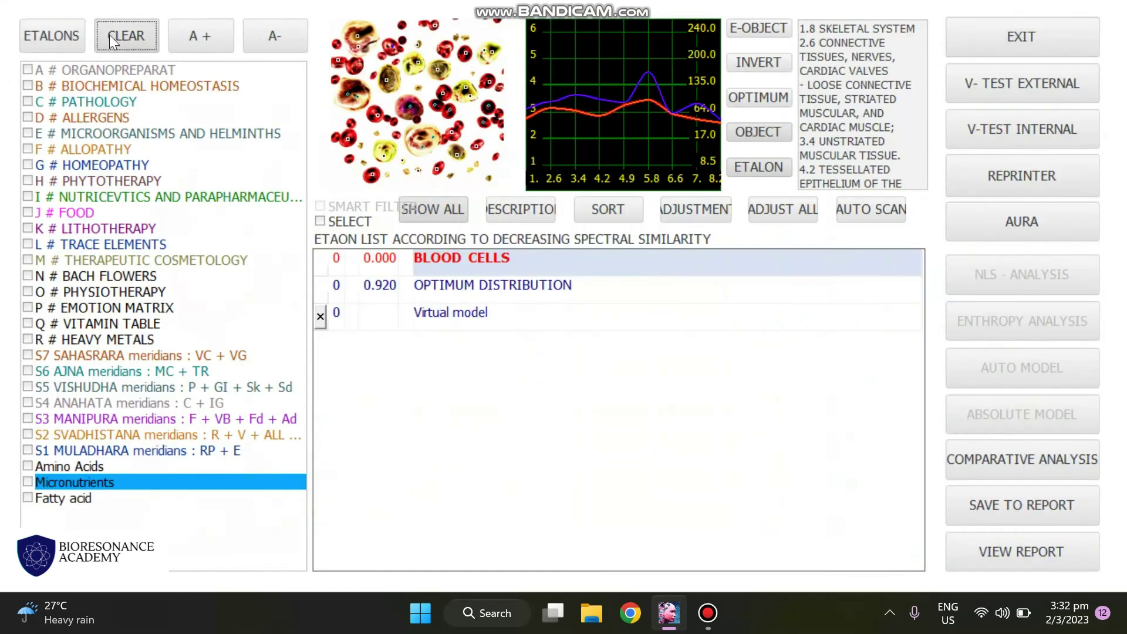
left_click(92, 105)
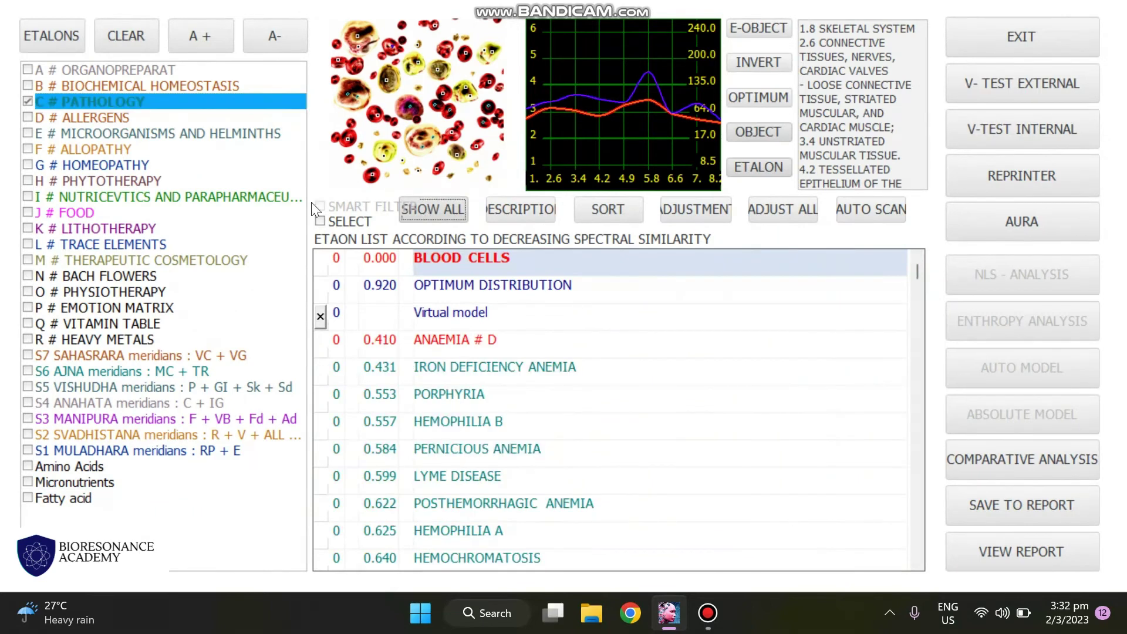
left_click(464, 340)
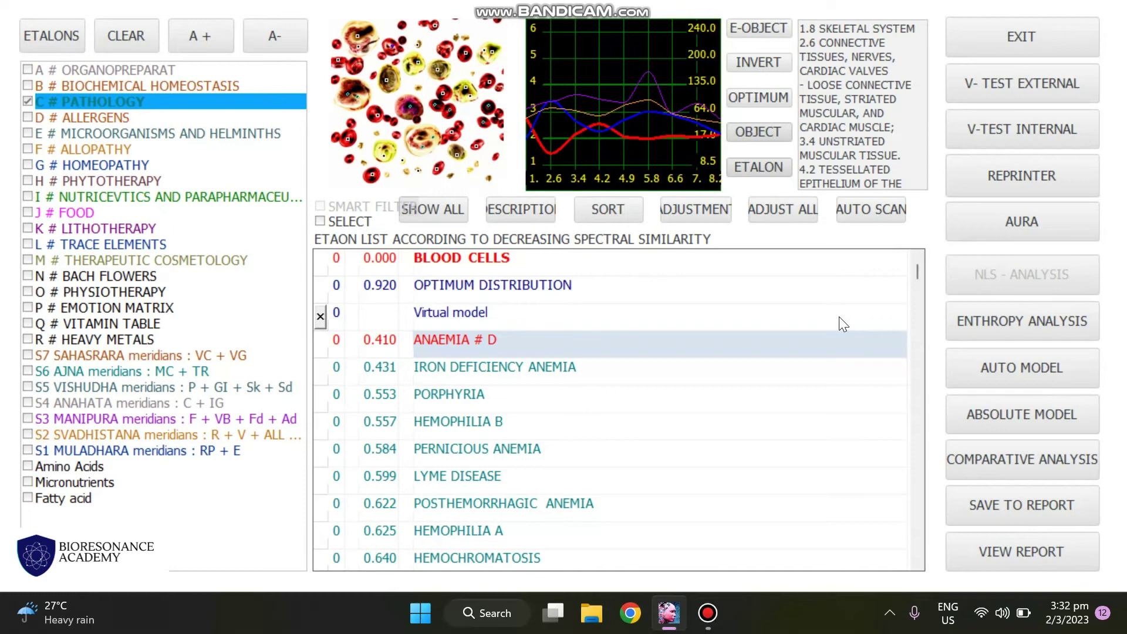
left_click(1010, 363)
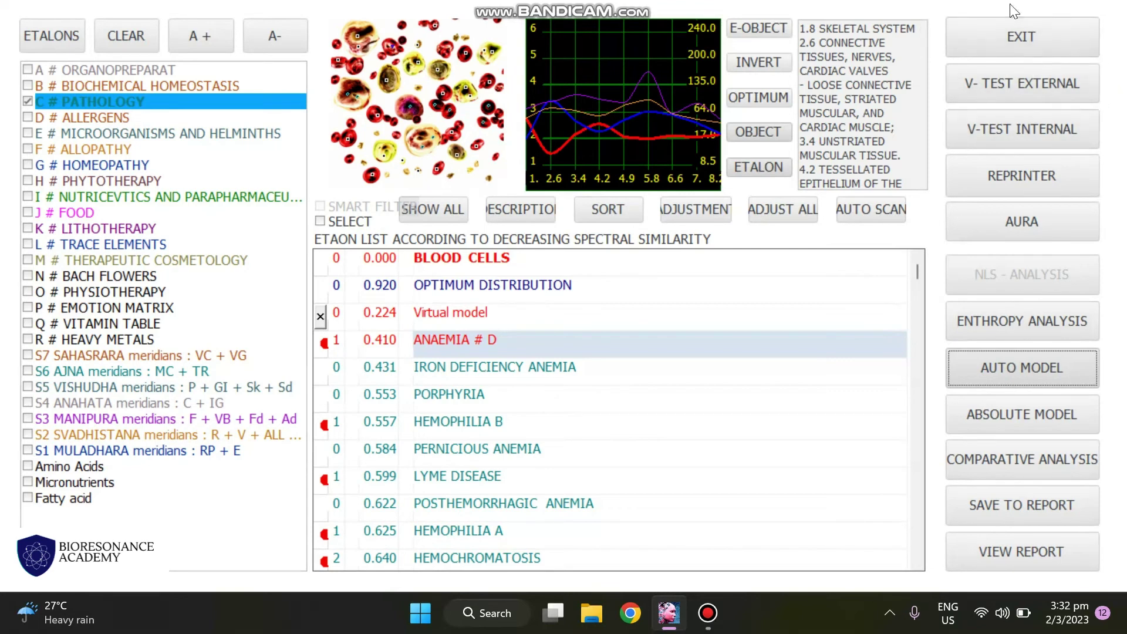
left_click(1033, 36)
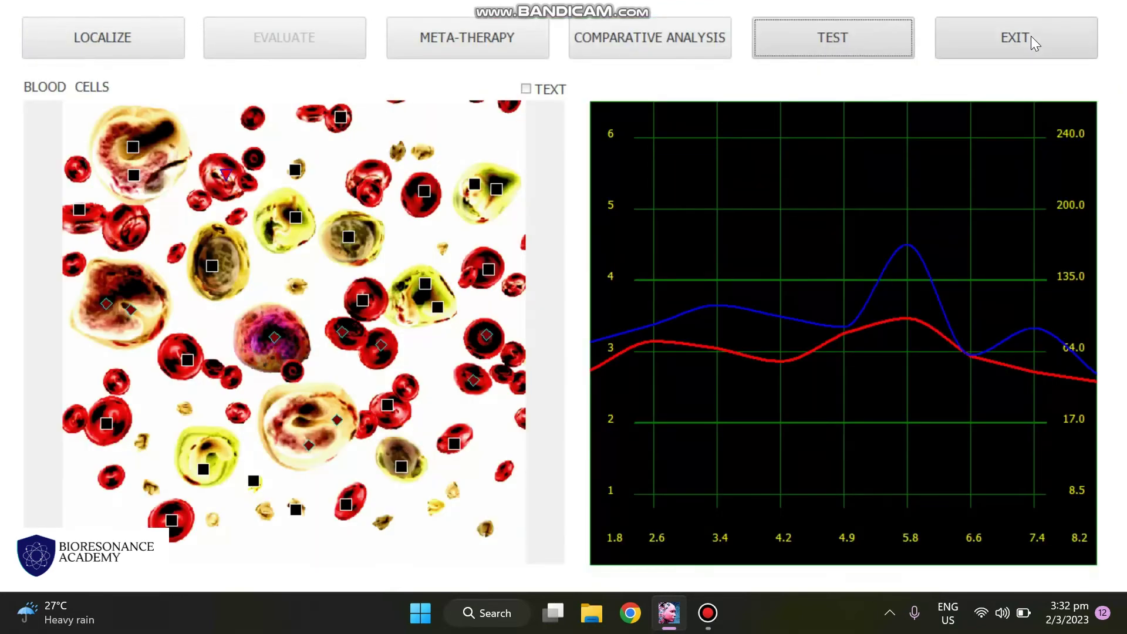
left_click(1027, 32)
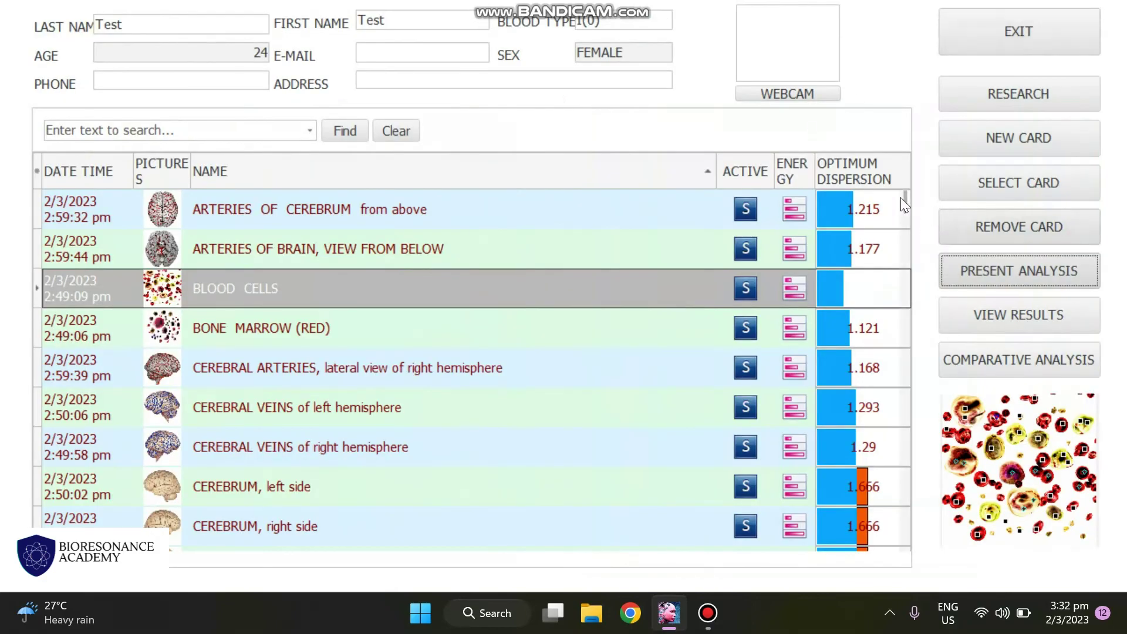
left_click_drag(906, 201, 920, 467)
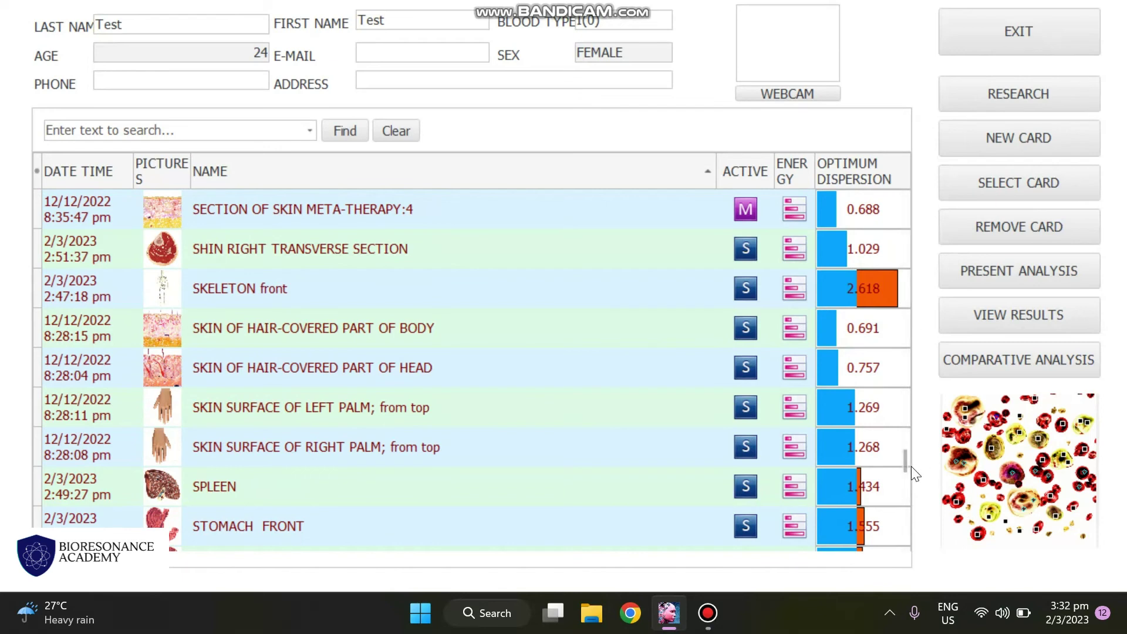
left_click_drag(908, 463, 906, 209)
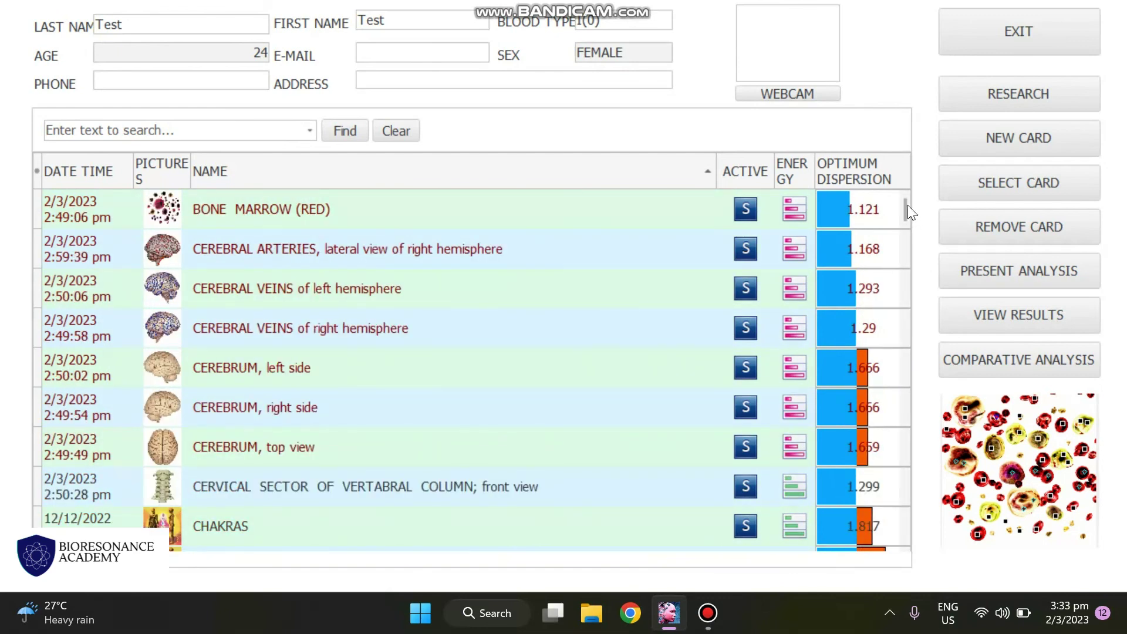